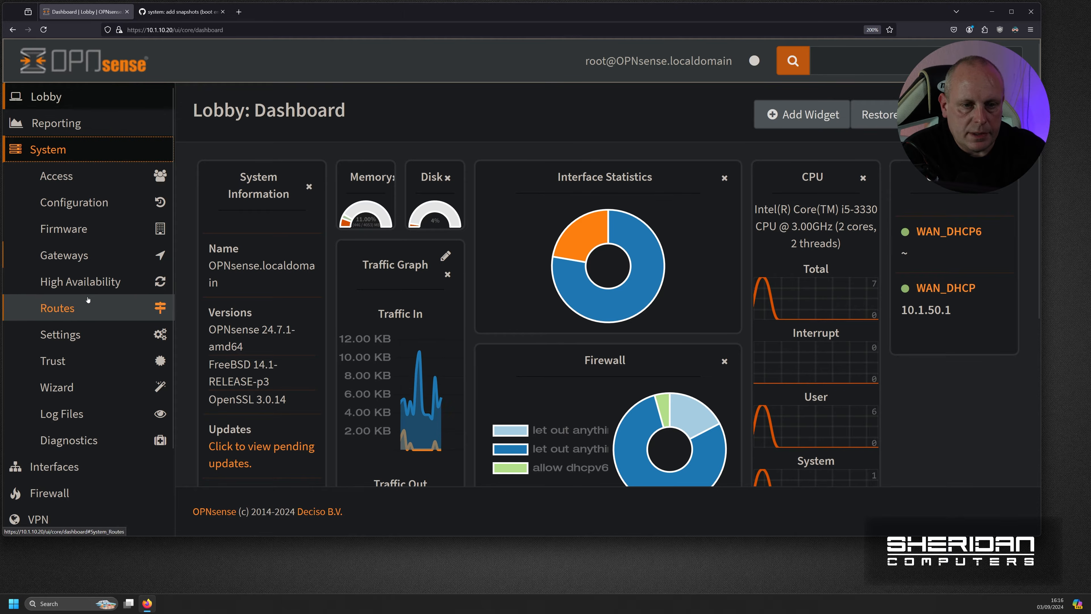
- Navigate from the OPNsense dashboard to the System > Firmware > Updates page
left_click(56, 99)
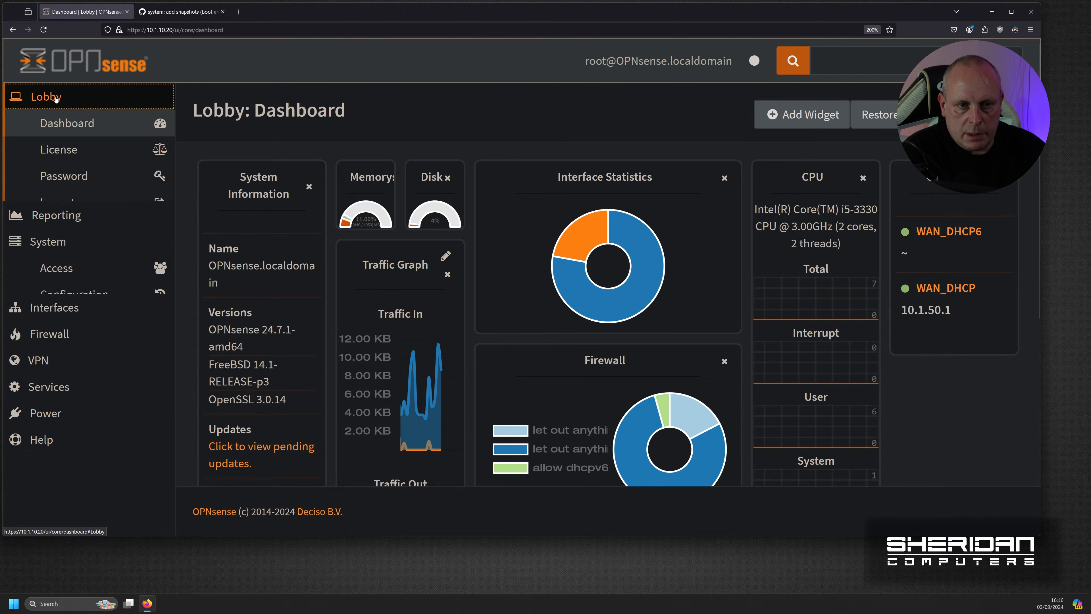
left_click(73, 123)
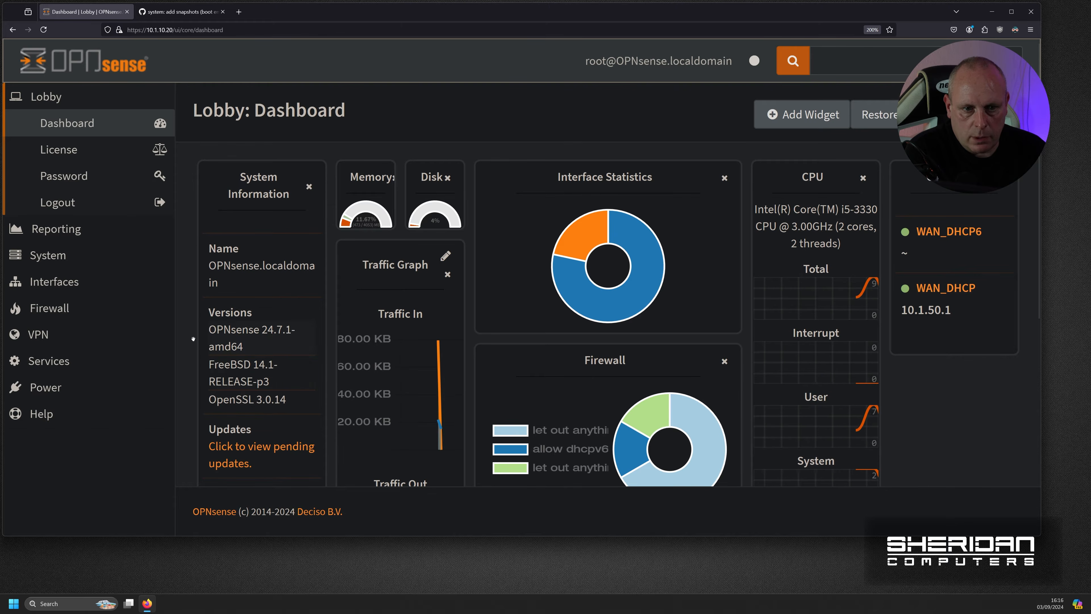
left_click(89, 258)
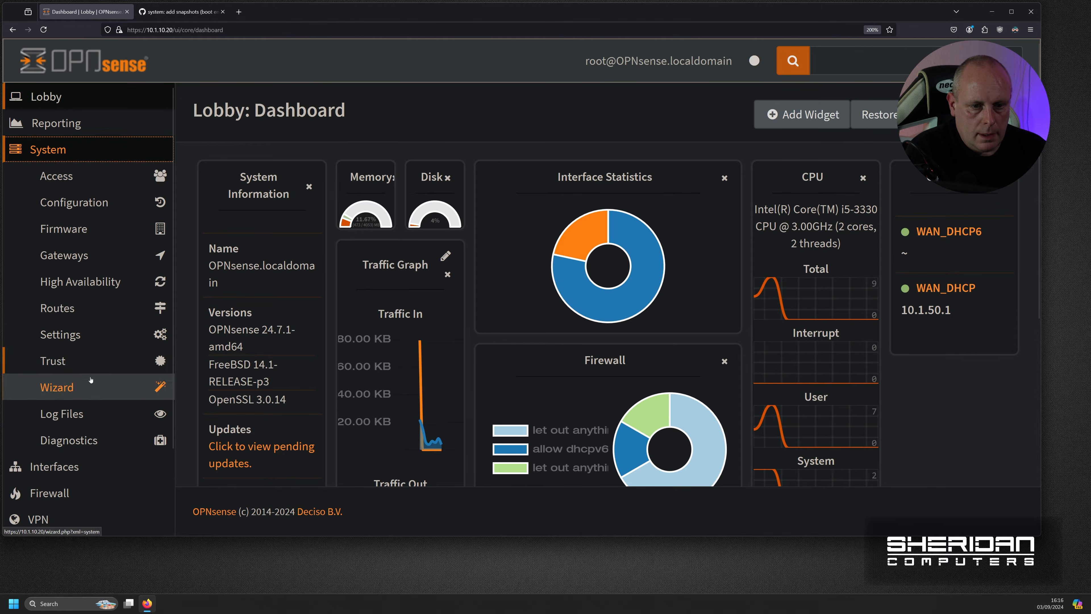
left_click(86, 228)
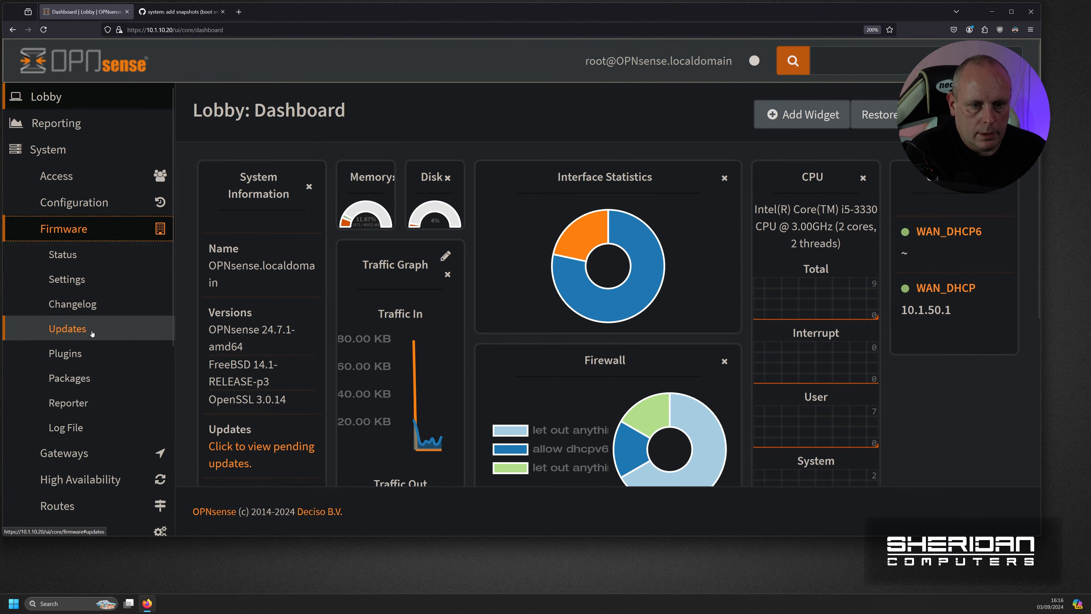
left_click(71, 329)
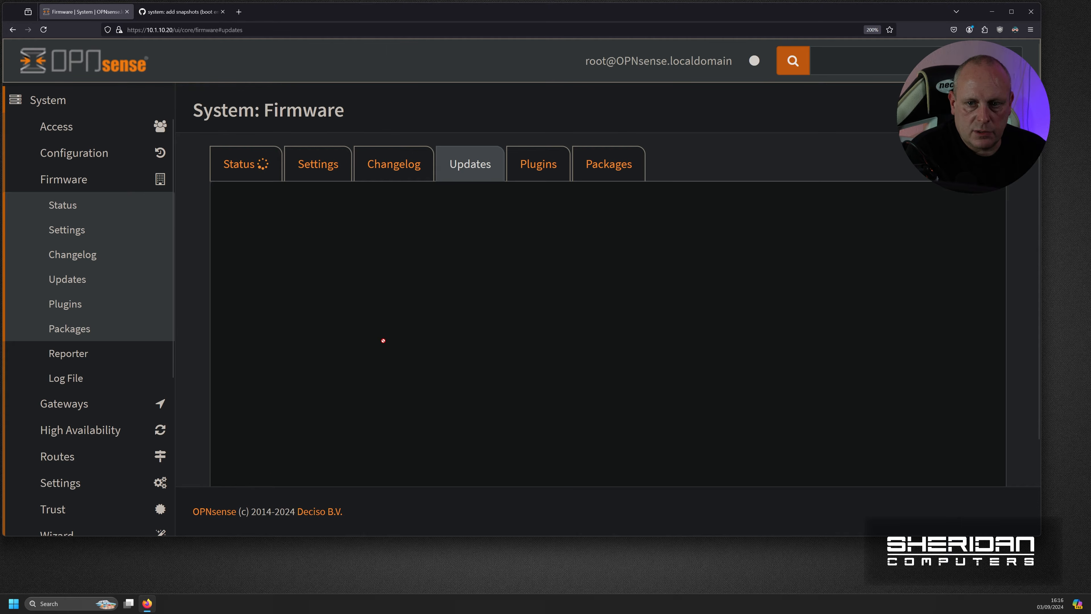
- Run a firmware update check from the Status tab, revealing 24.7.3 with 23 packages to upgrade
scroll(359, 405, "down", 2)
scroll(301, 279, "up", 10)
scroll(259, 182, "up", 3)
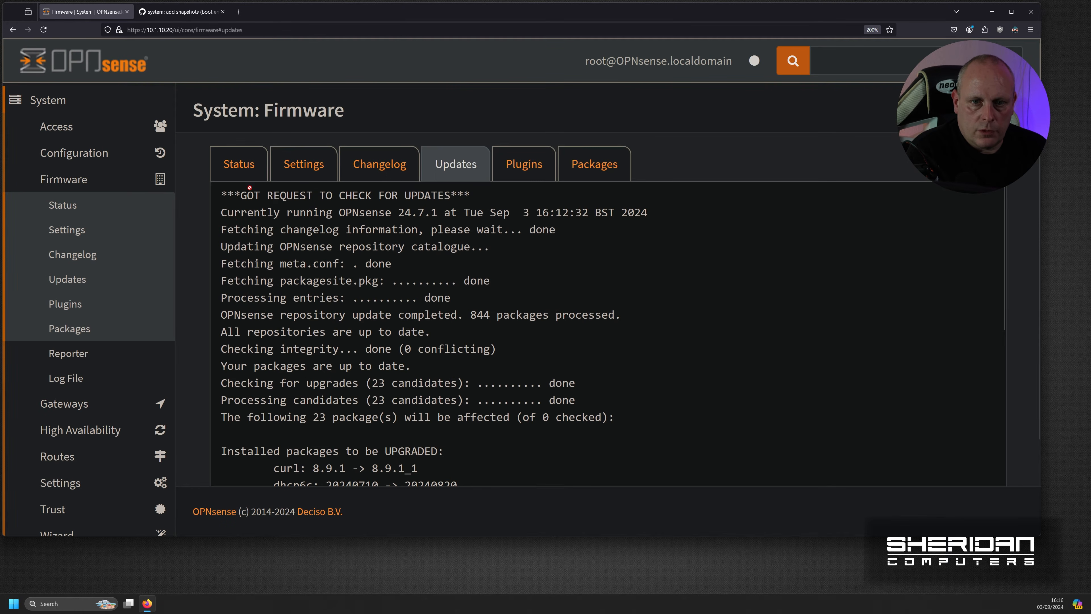
left_click(250, 179)
left_click(429, 425)
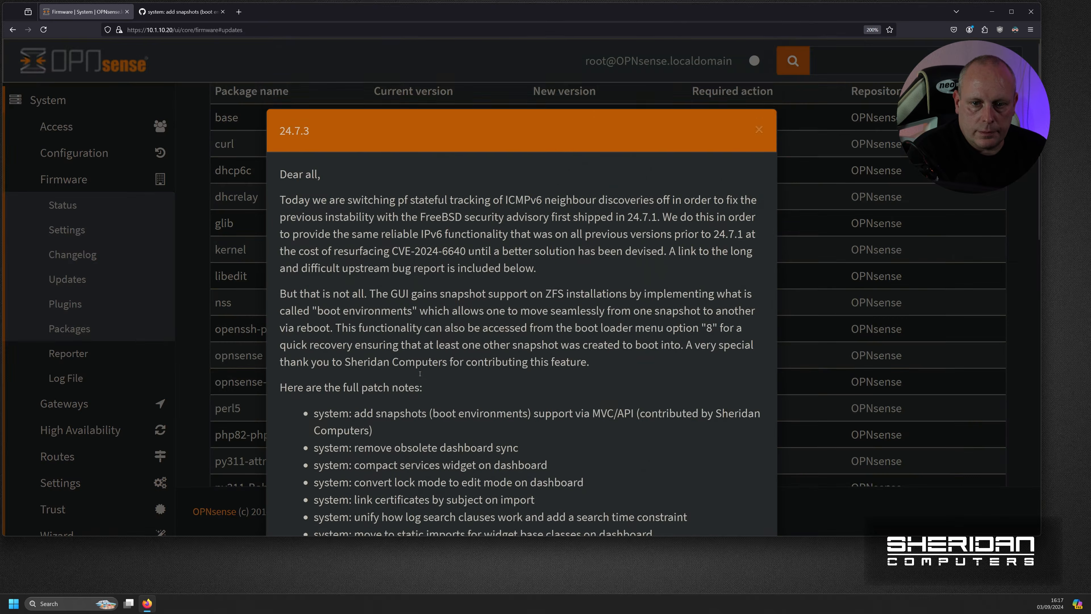
- Review the 24.7.3 release notes, highlighting the snapshots support note, then close them and start the 25 package updates
scroll(470, 391, "down", 3)
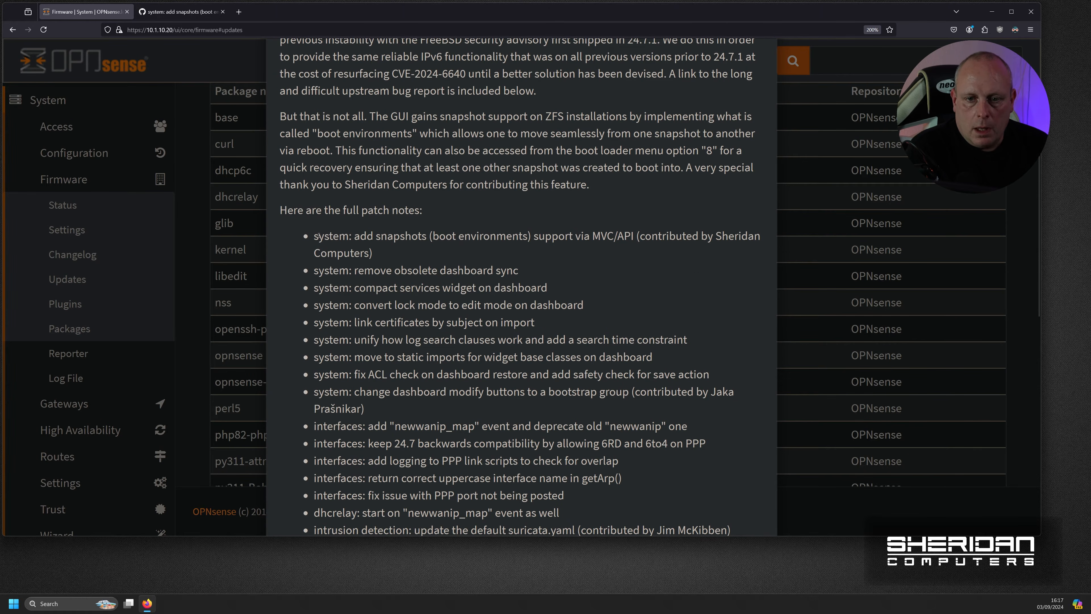
left_click_drag(314, 236, 659, 252)
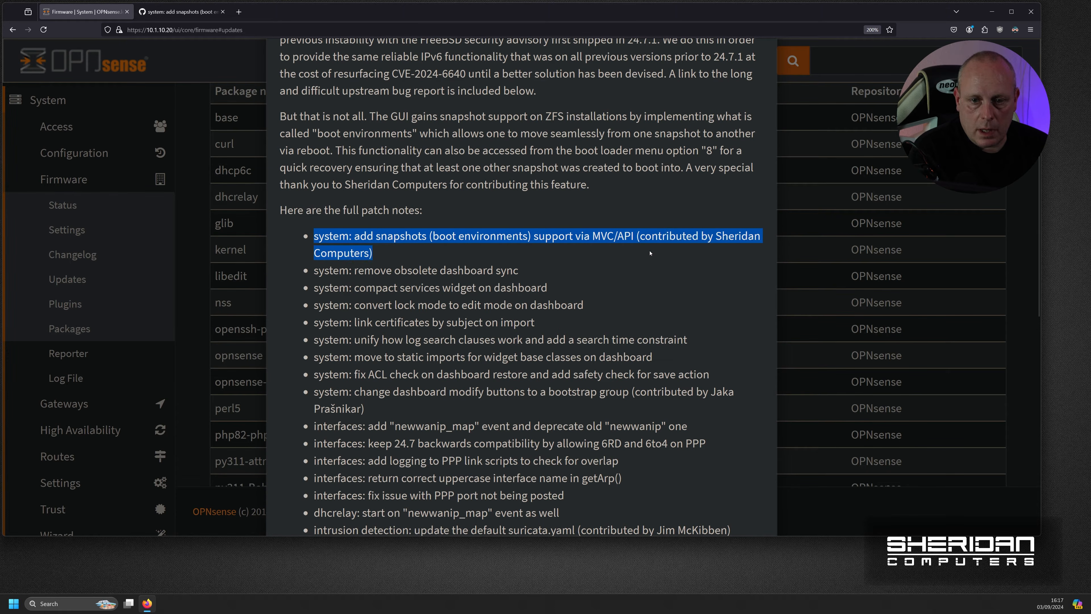
scroll(579, 302, "down", 10)
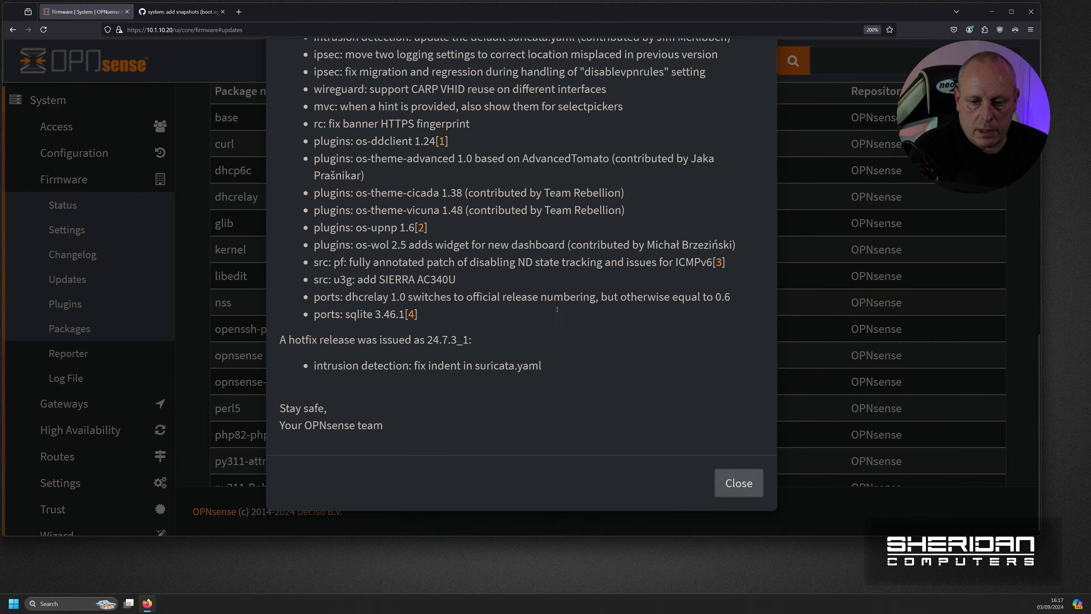
left_click(729, 485)
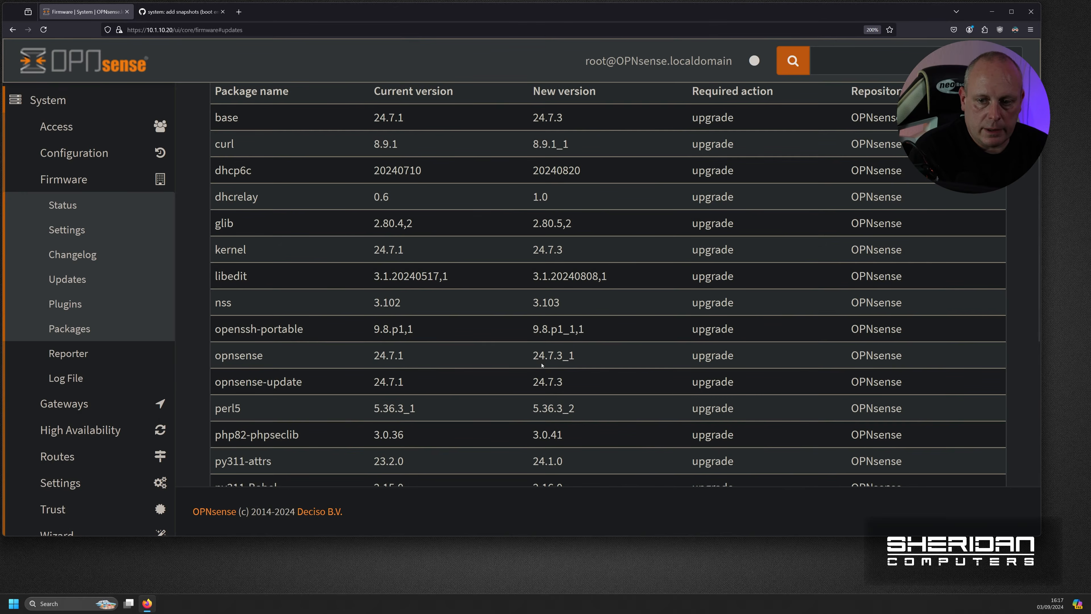
scroll(531, 387, "down", 8)
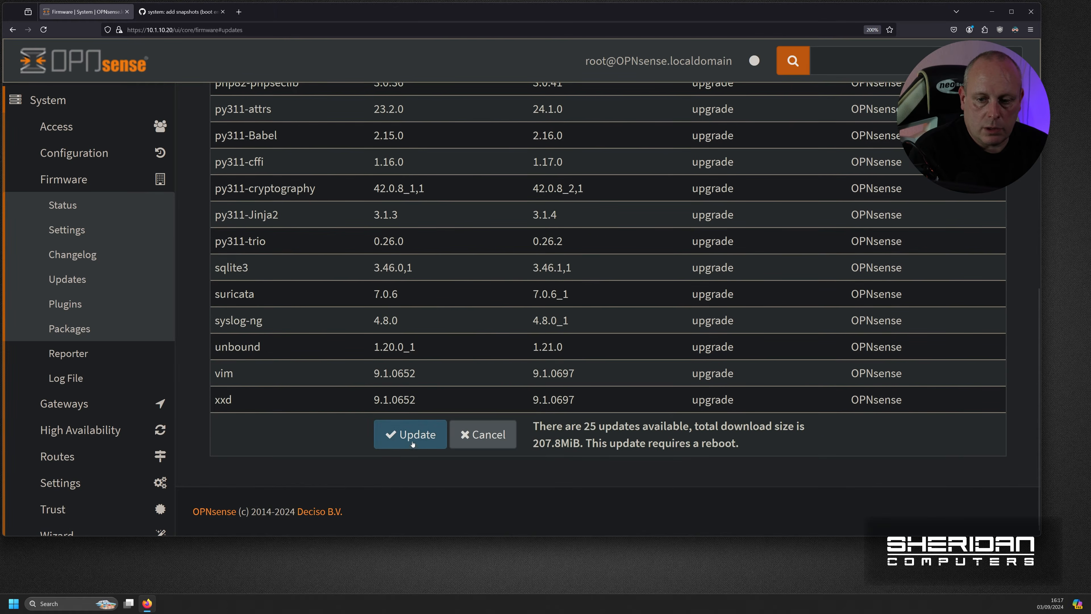
left_click(415, 440)
- Confirm the upgrade and required reboot so the 24.7.3 kernel and base install
left_click(687, 223)
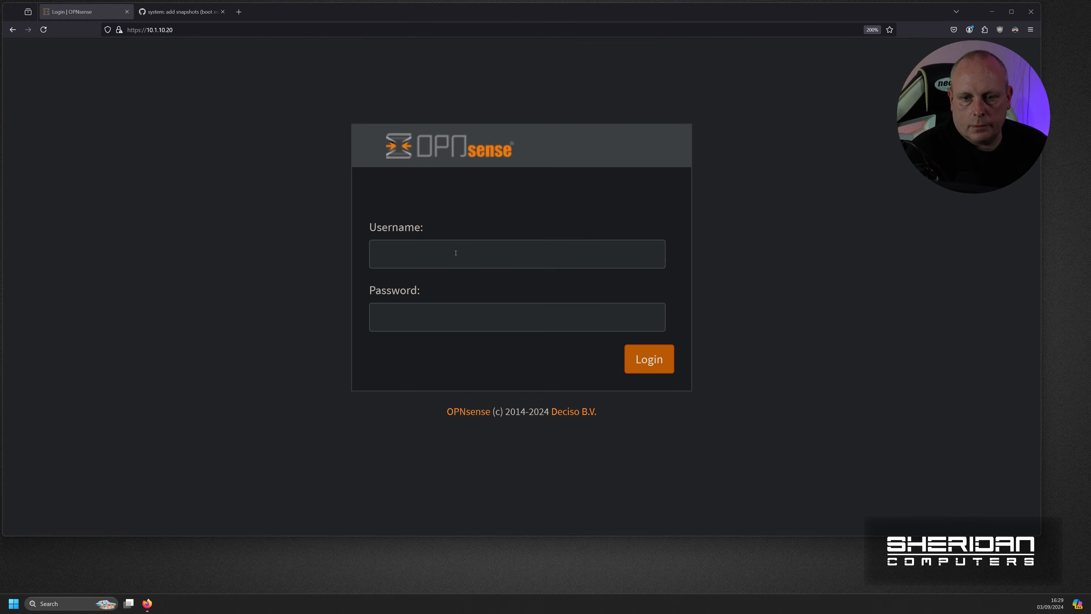
- Log in as root with the account password and expand System to verify version 24.7.3_1
left_click(451, 253)
type("root")
key("Tab")
type("•••••••")
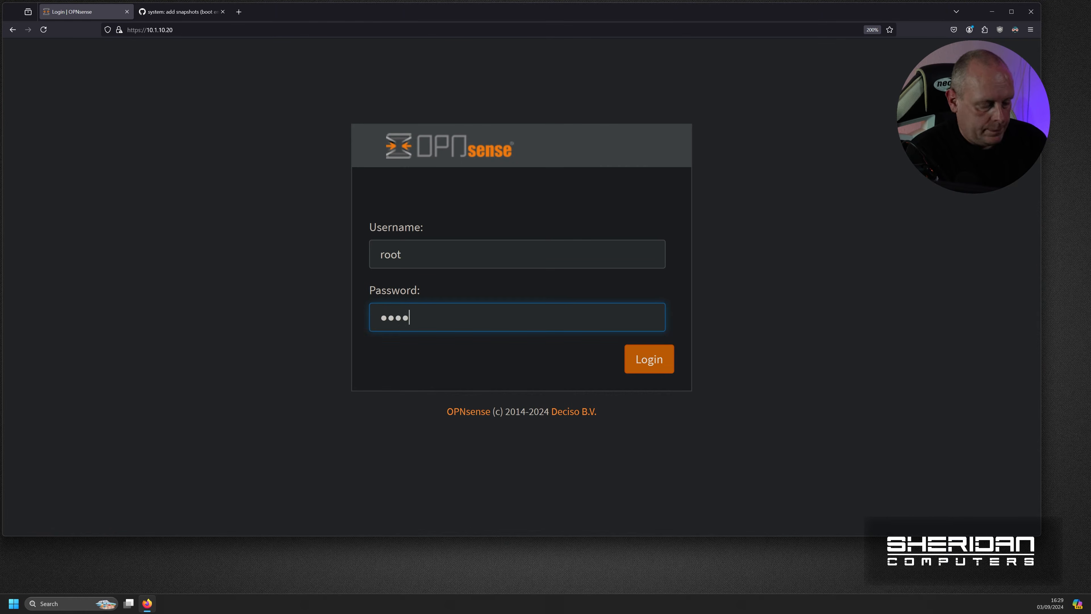
type("•")
key("Return")
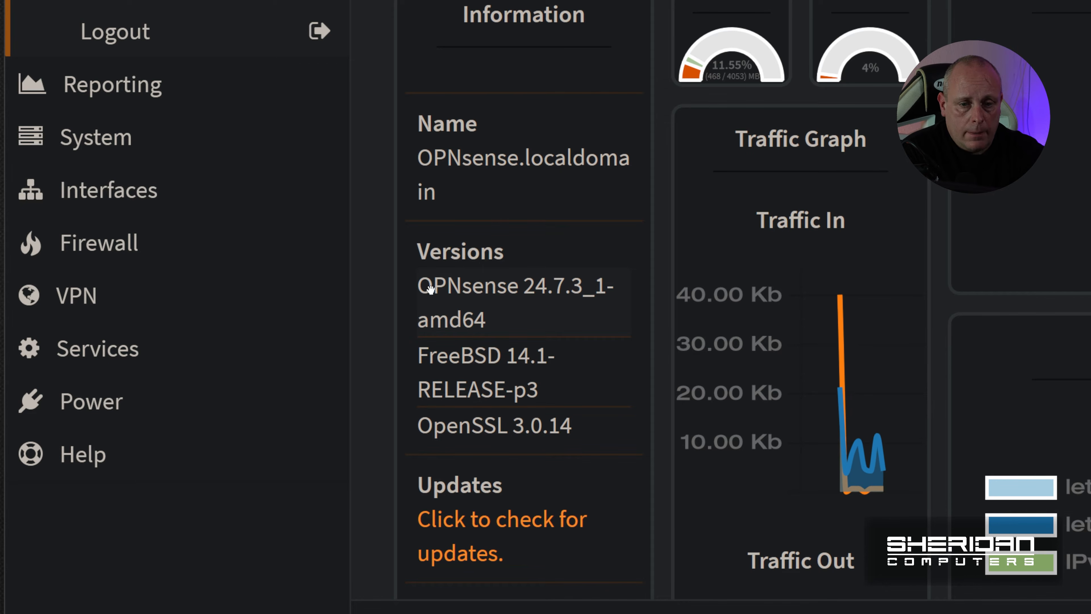
left_click(163, 139)
scroll(163, 142, "down", 4)
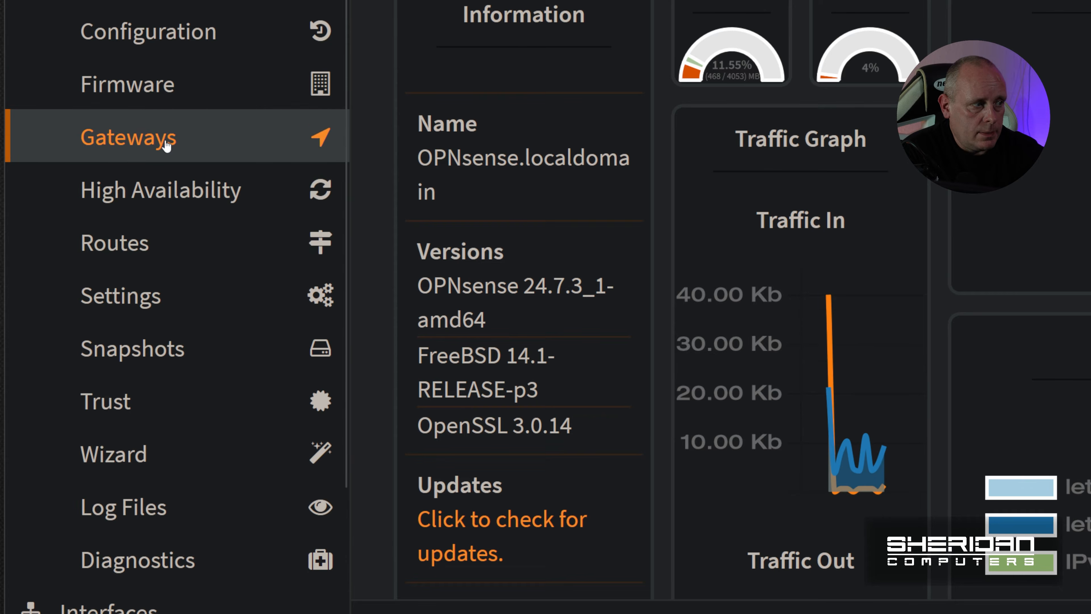
- Open System > Snapshots, which lists only the 2.53G default boot environment
left_click(181, 361)
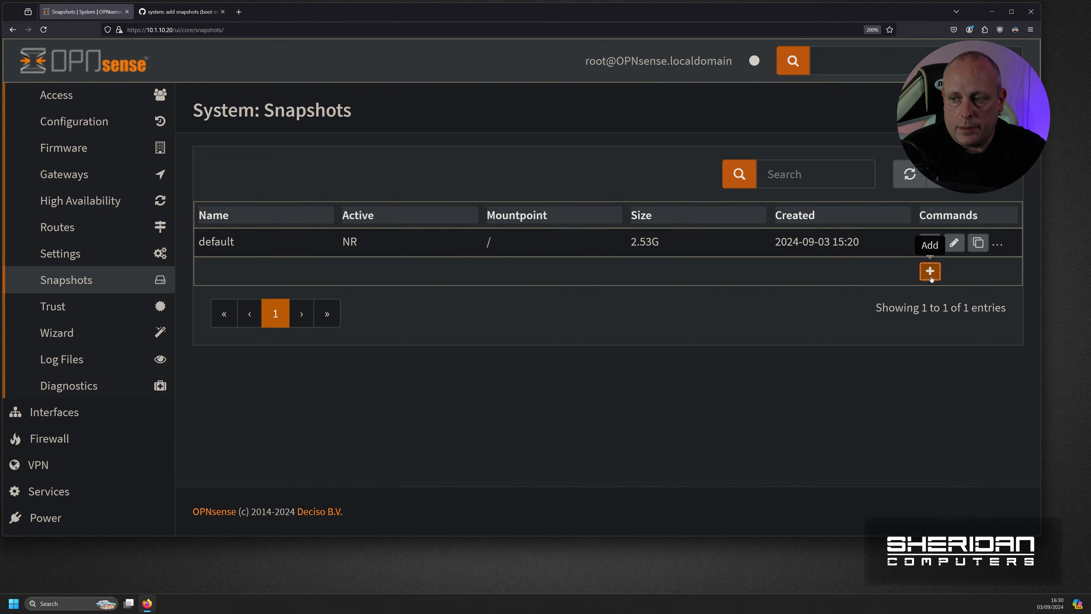
- Add a snapshot, replace the default name with '24.7.3-working', and save it
left_click(769, 303)
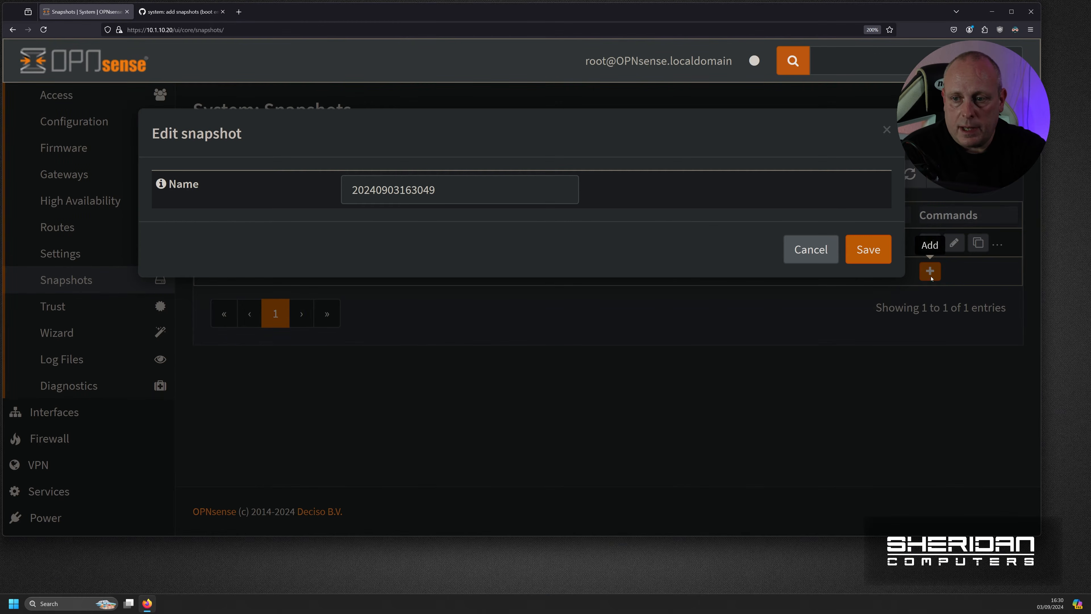
left_click_drag(467, 186, 321, 186)
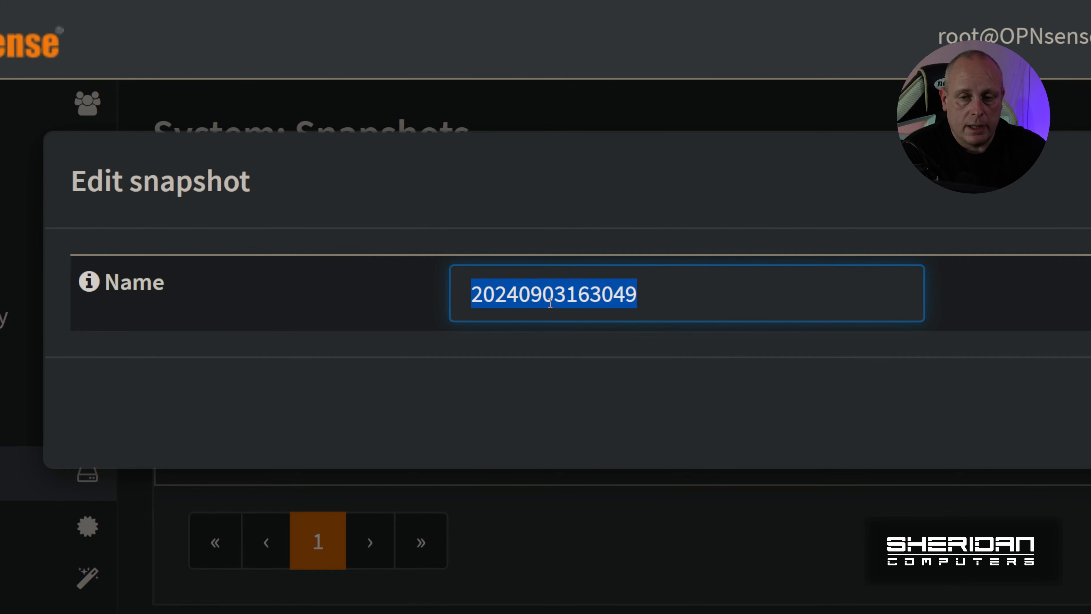
left_click(760, 282)
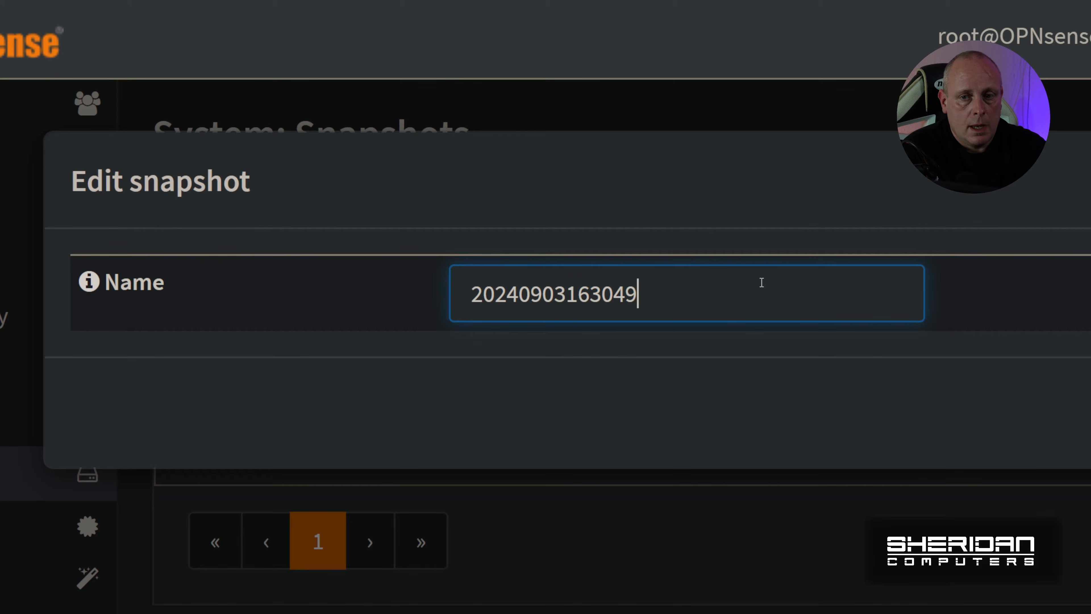
left_click_drag(733, 297, 433, 303)
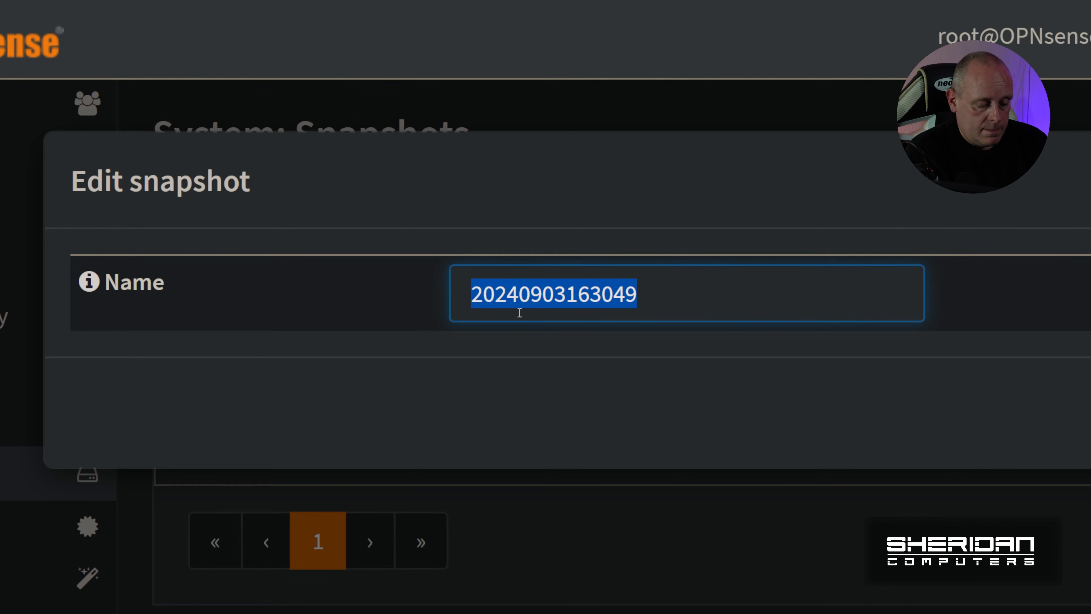
type("24")
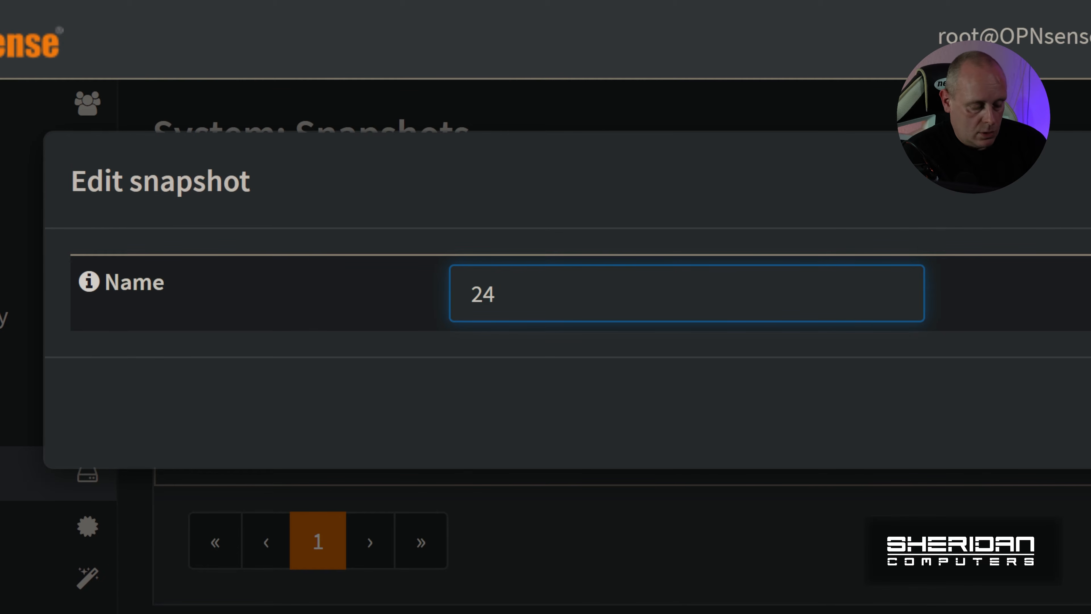
type(".7.3-working")
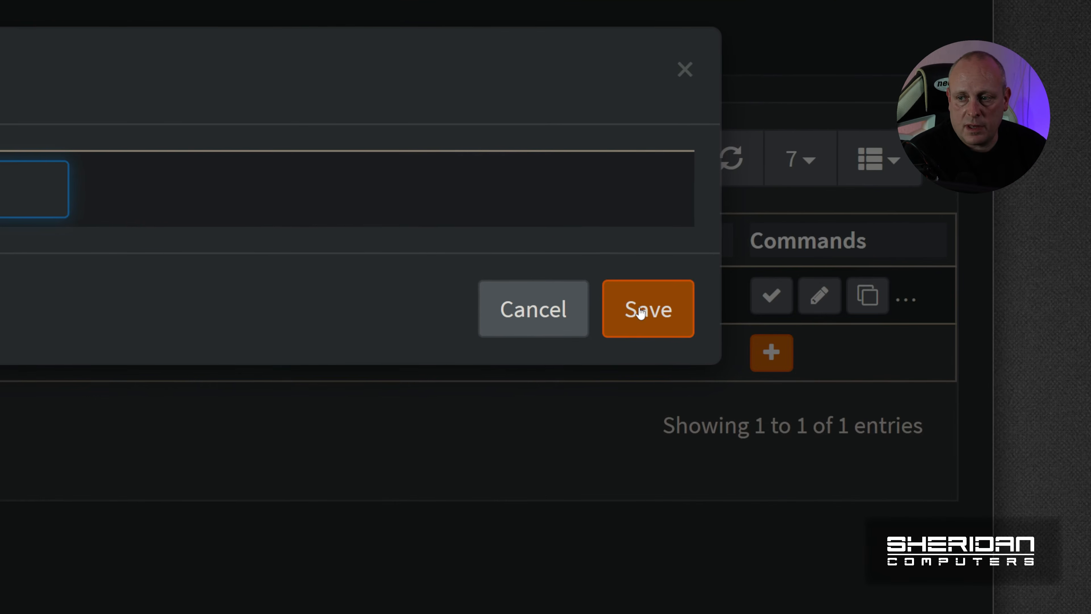
left_click(639, 311)
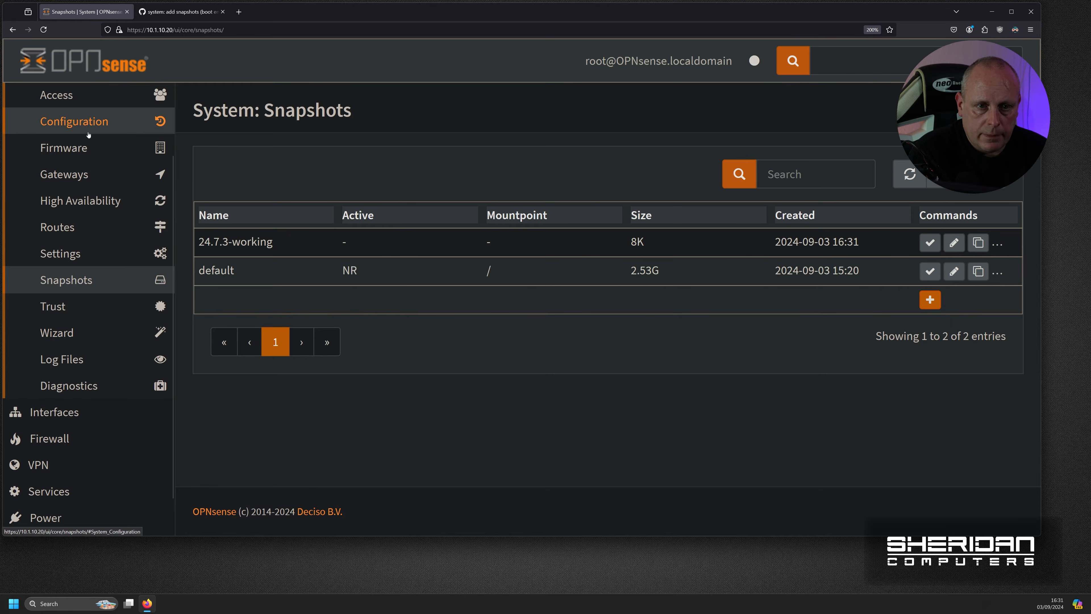
- Re-run the firmware check and dismiss the message confirming 24.7.3_1 has no updates
left_click(79, 149)
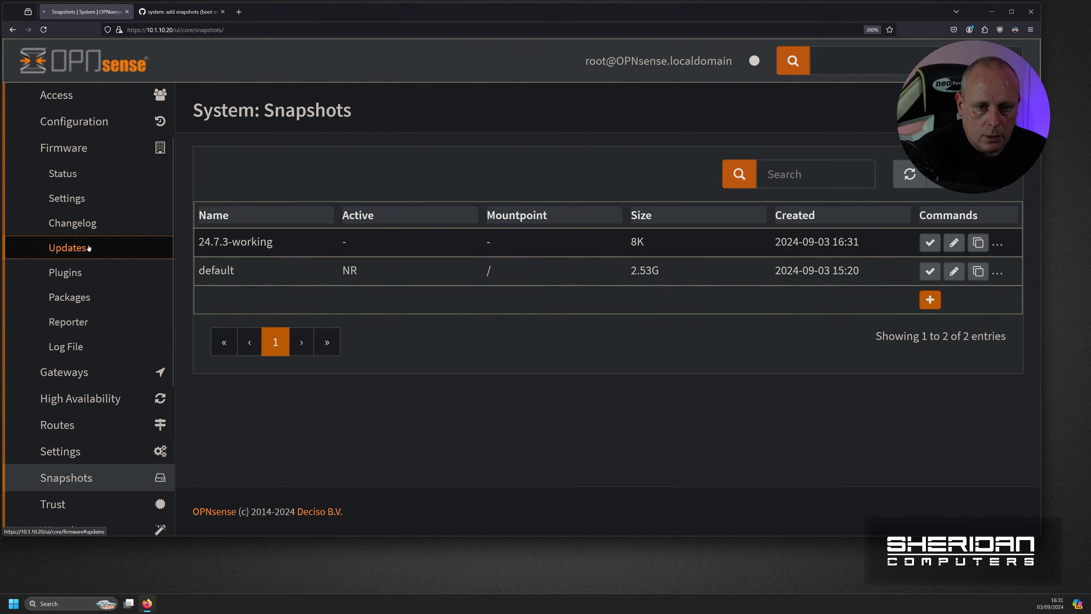
left_click(67, 248)
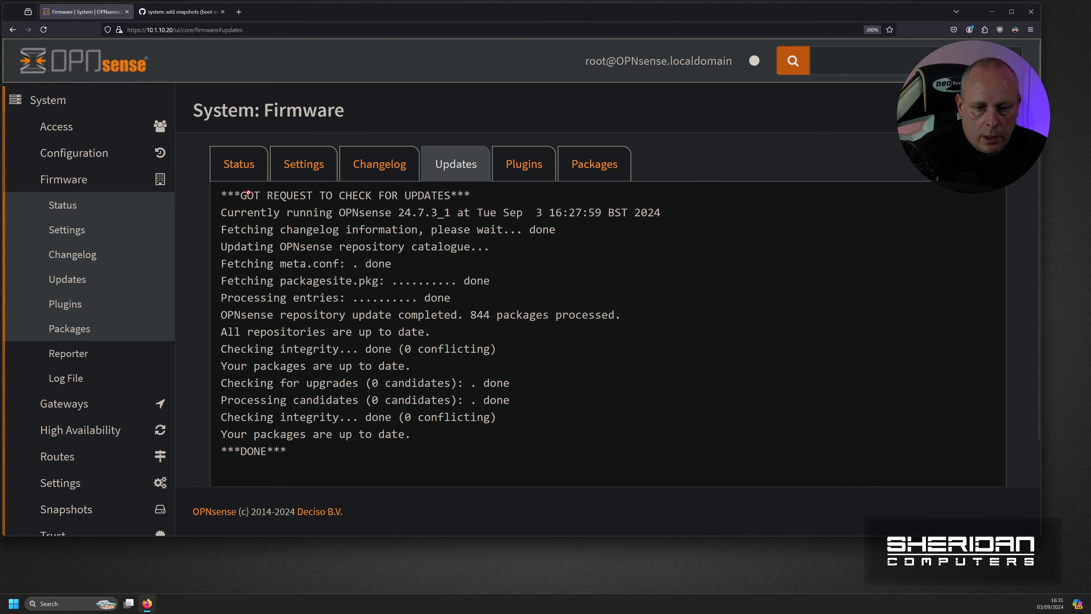
left_click(239, 164)
left_click(406, 413)
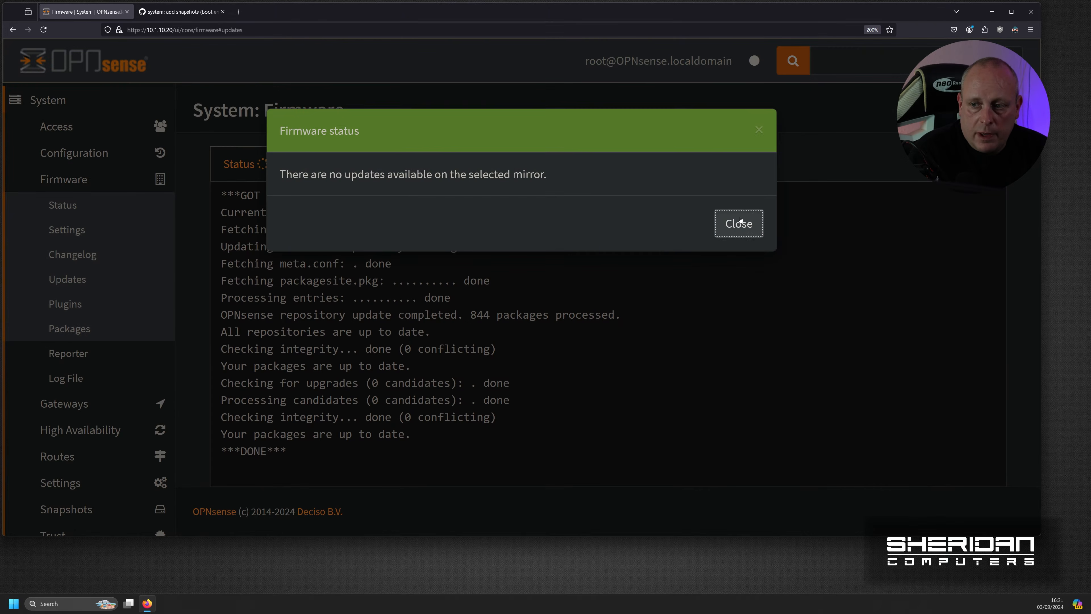
left_click(739, 223)
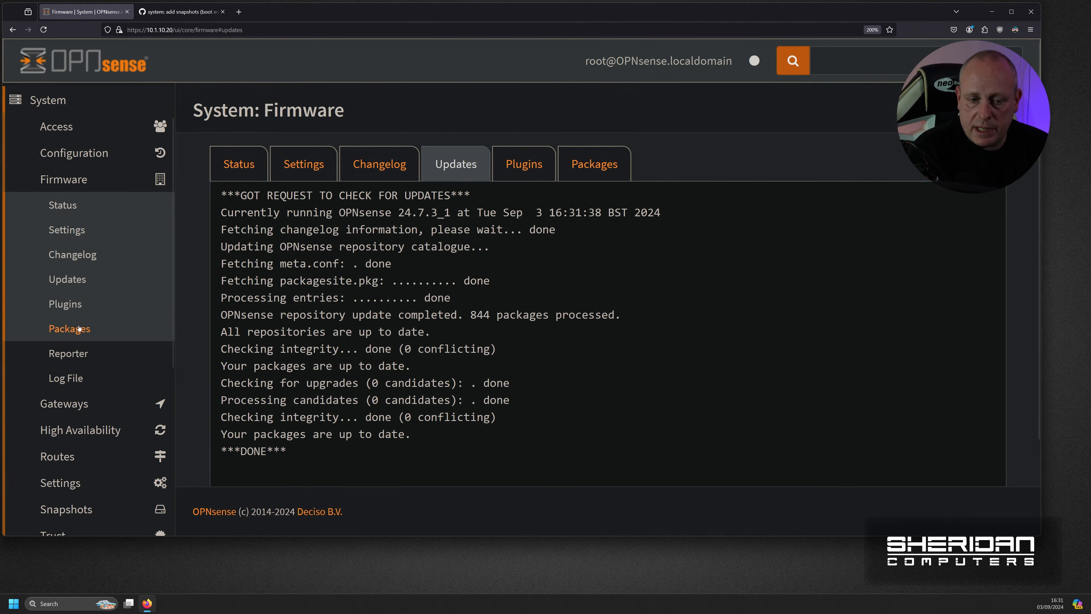
scroll(86, 353, "down", 5)
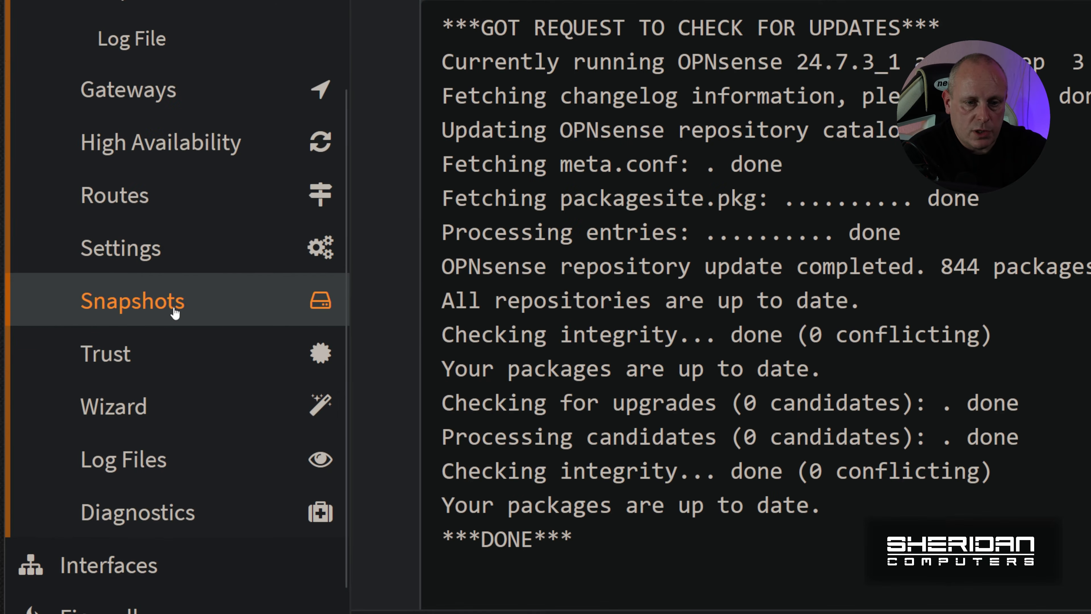
- In Snapshots, activate 24.7.3-working, then reactivate default as the active boot environment
left_click(175, 309)
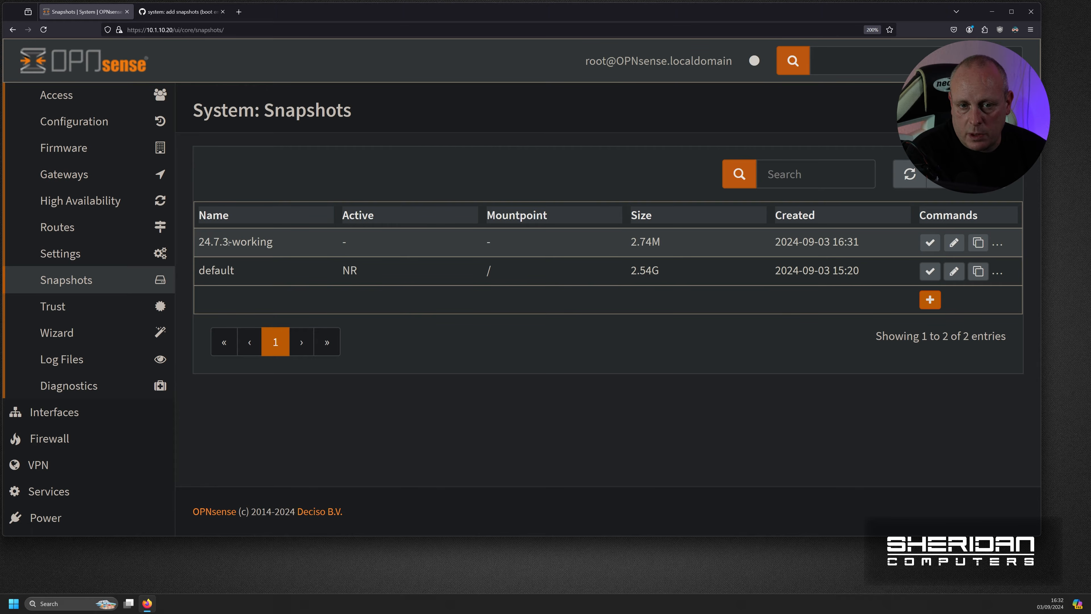
left_click(932, 243)
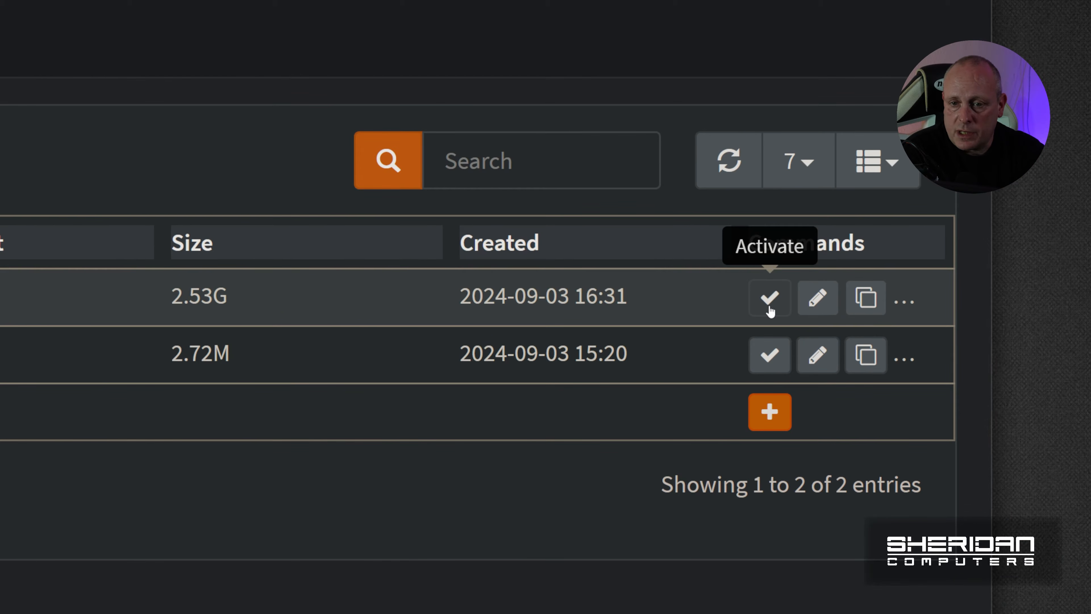
left_click(769, 354)
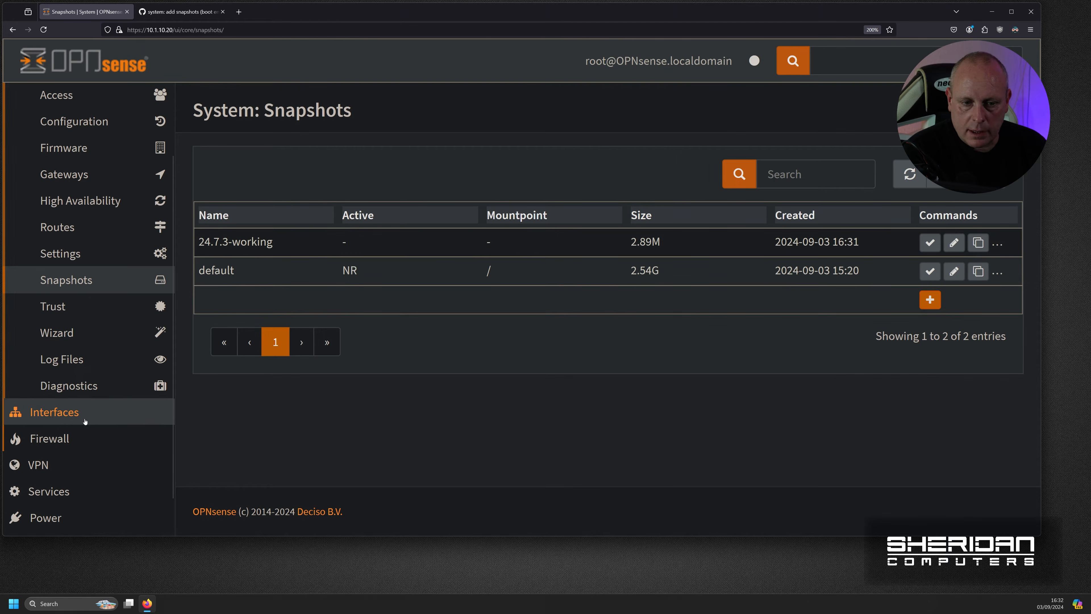
- Open Firewall > Rules > WAN, showing no user-defined WAN rules
left_click(54, 412)
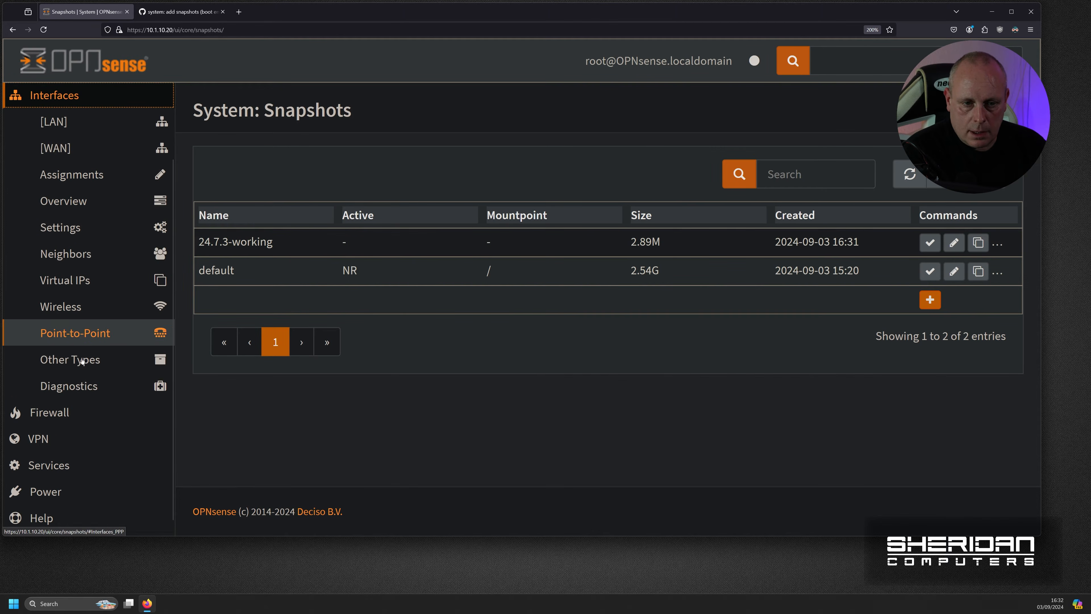
left_click(85, 411)
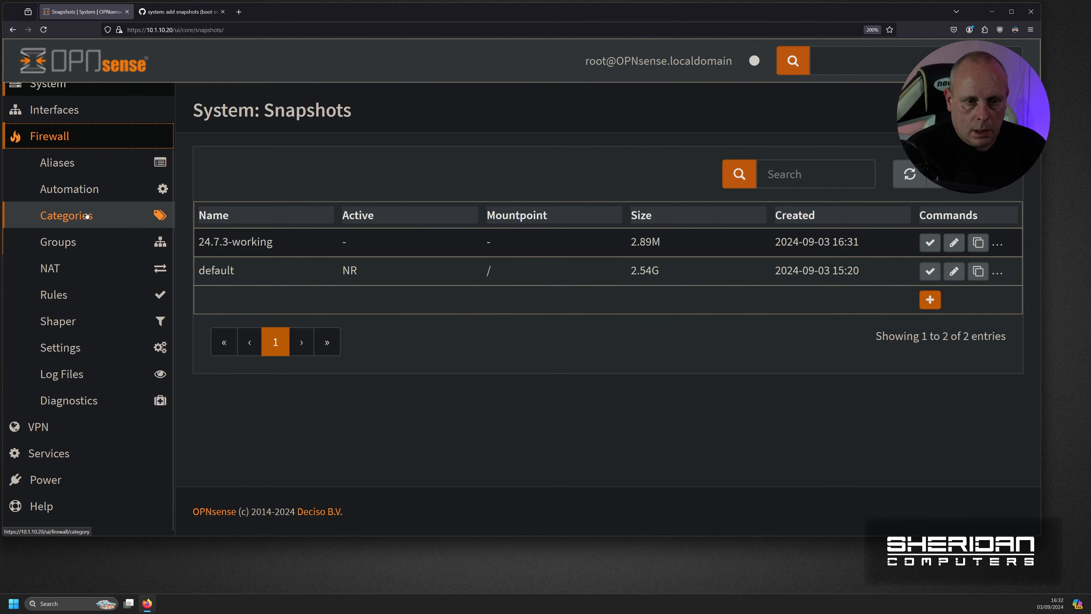
left_click(89, 347)
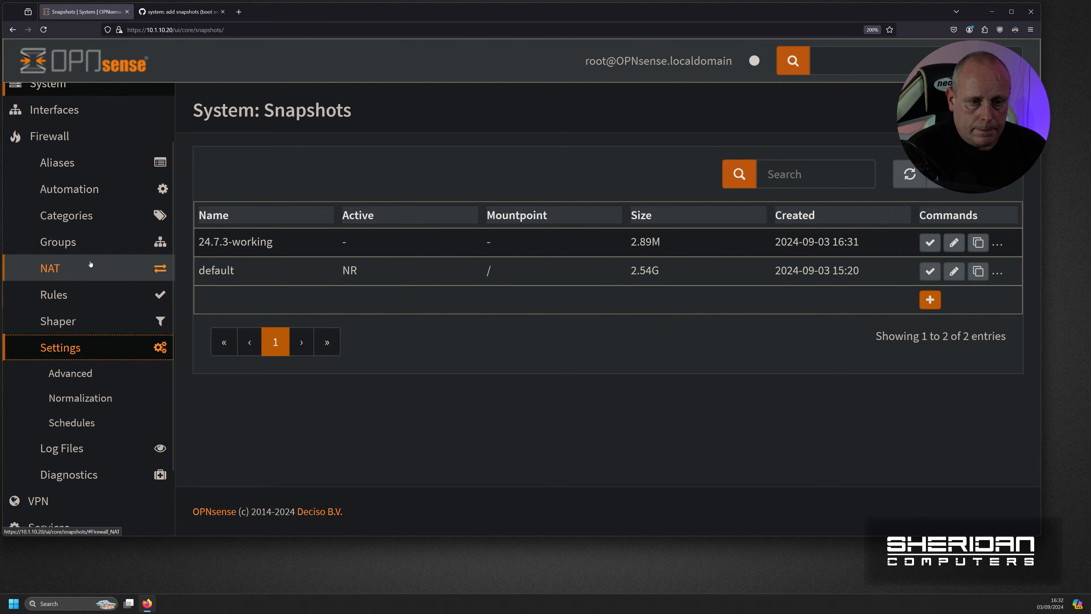
scroll(76, 257, "down", 1)
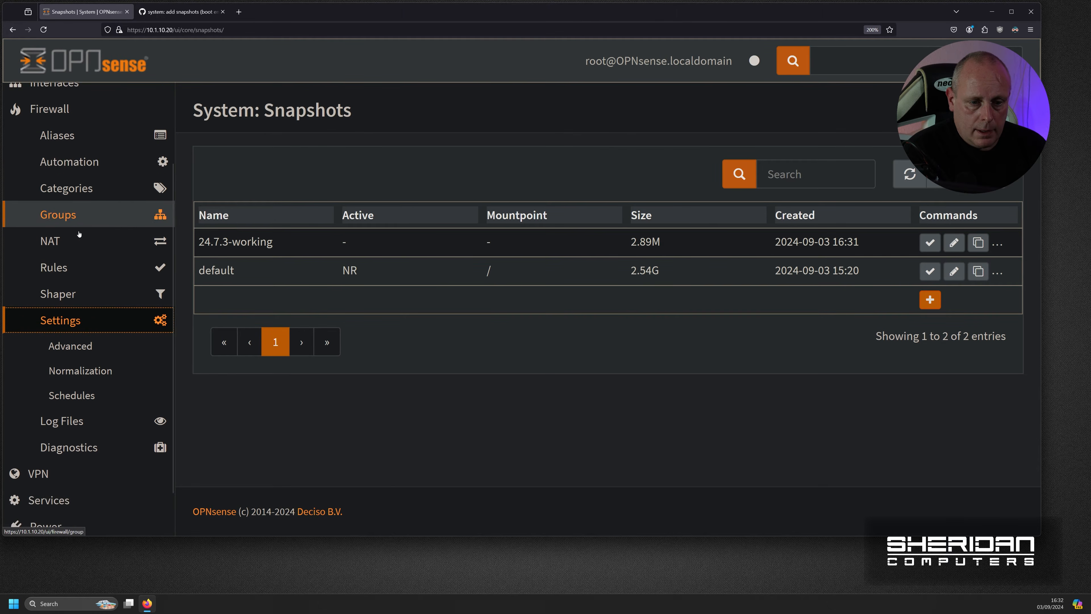
scroll(75, 256, "up", 2)
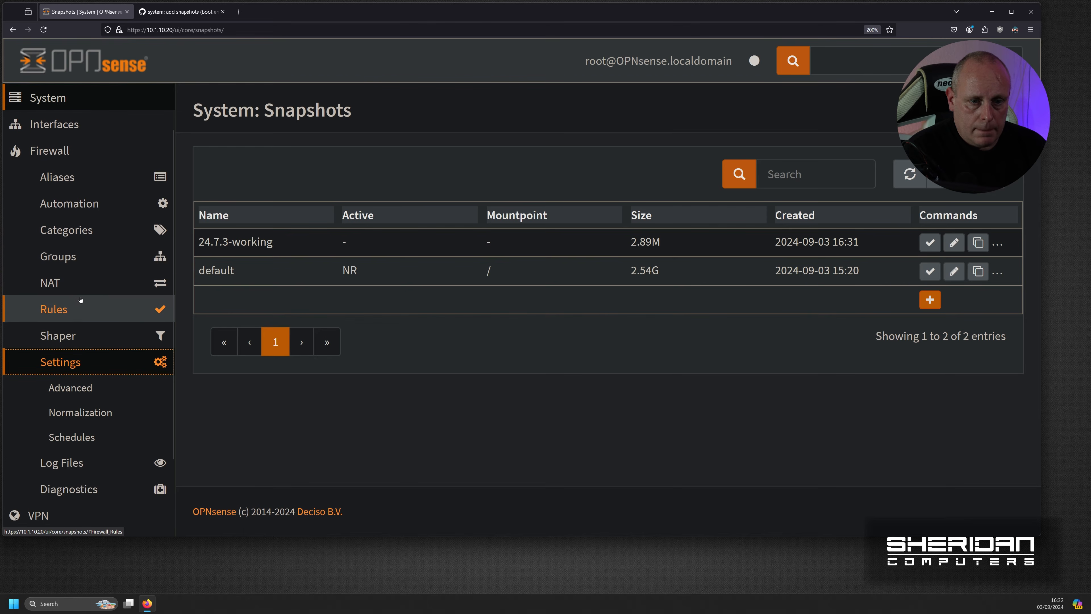
left_click(80, 308)
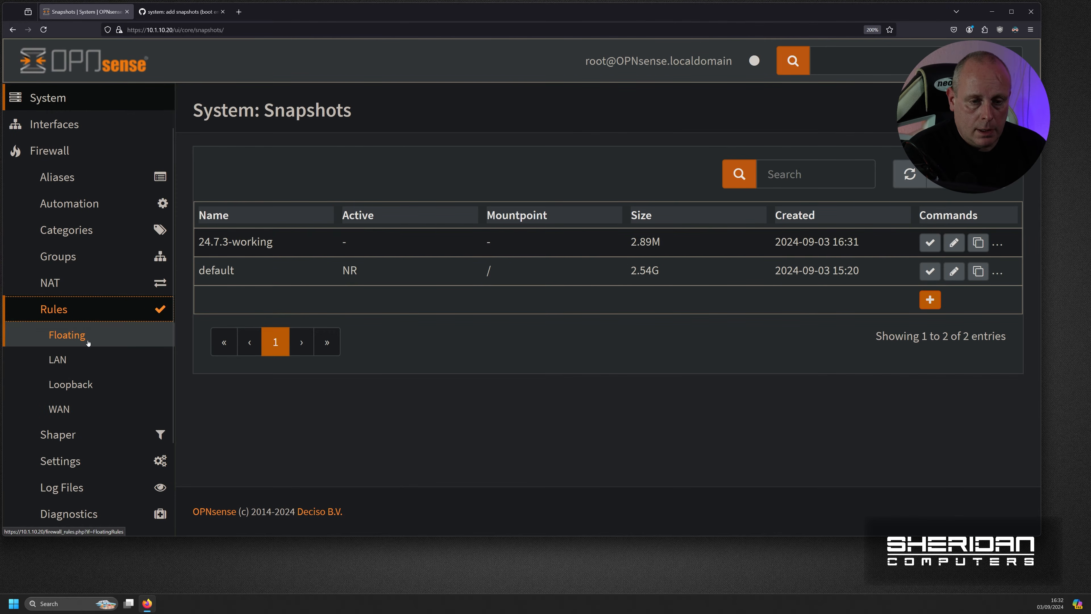
left_click(94, 410)
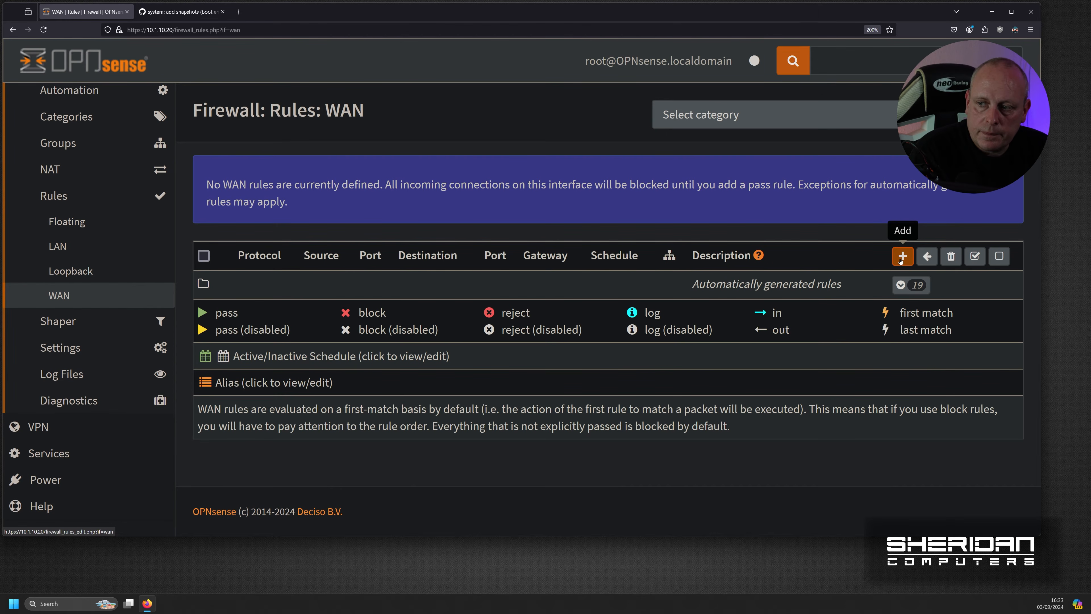
- Start adding a new WAN firewall rule
left_click(903, 256)
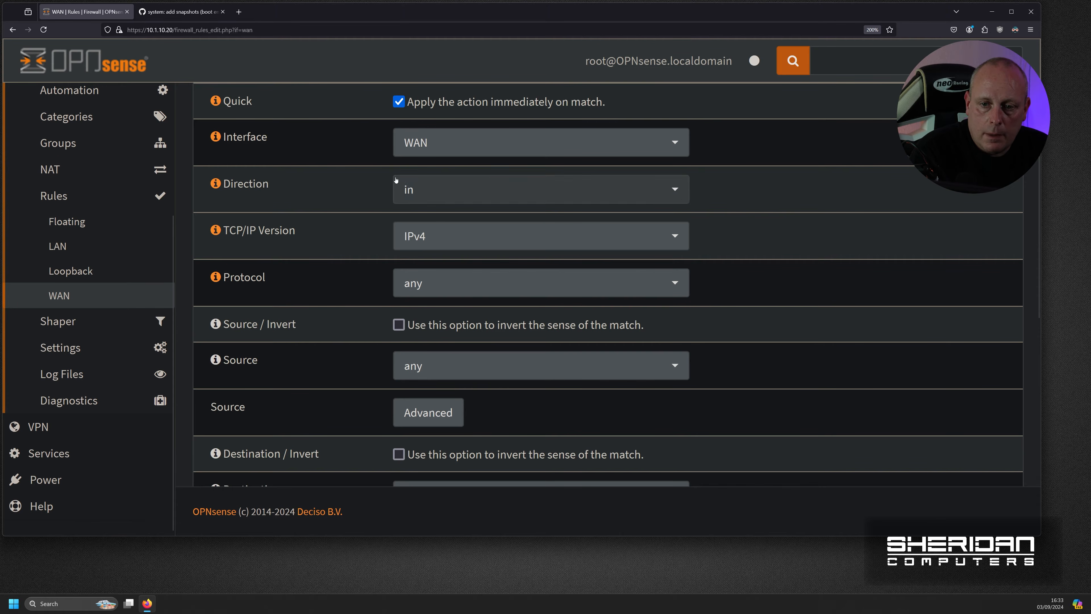
scroll(92, 269, "up", 2)
scroll(86, 250, "up", 2)
- Untick Enable Interface on the Interfaces > [WAN] page
left_click(71, 176)
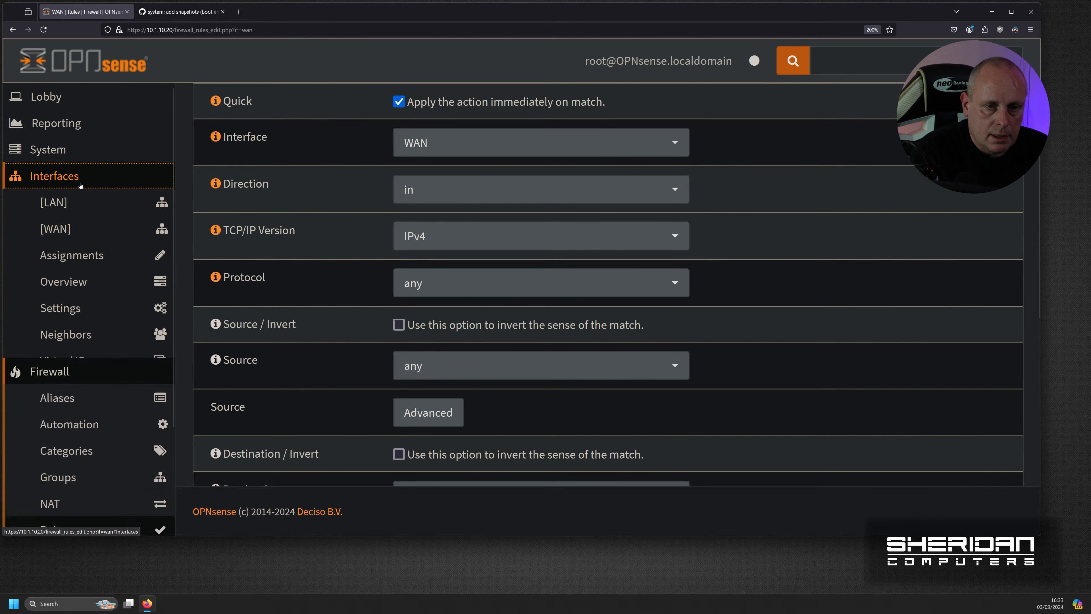
left_click(86, 230)
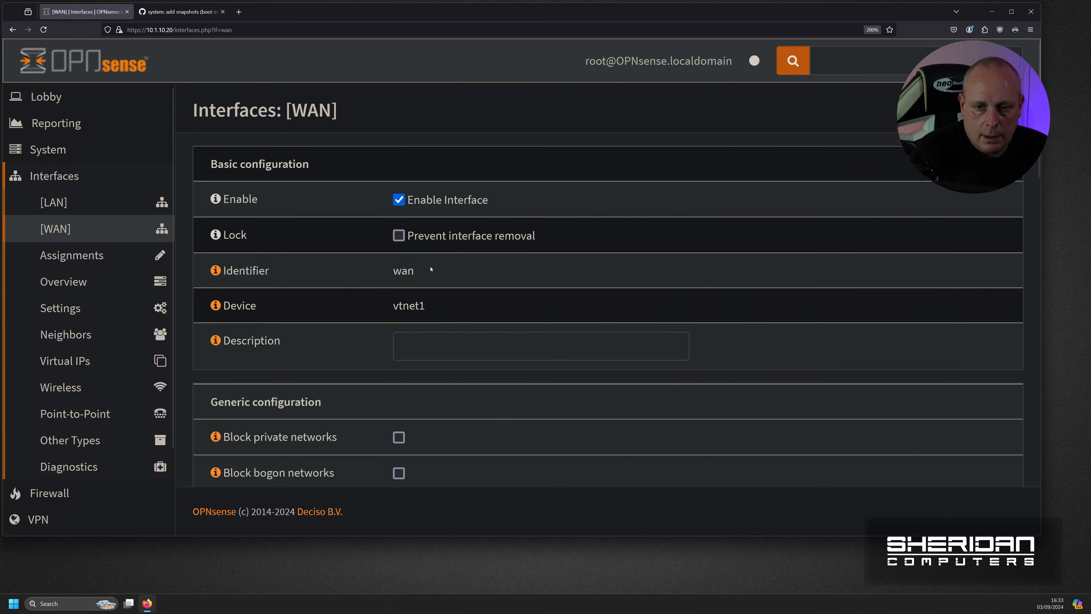
scroll(486, 281, "down", 2)
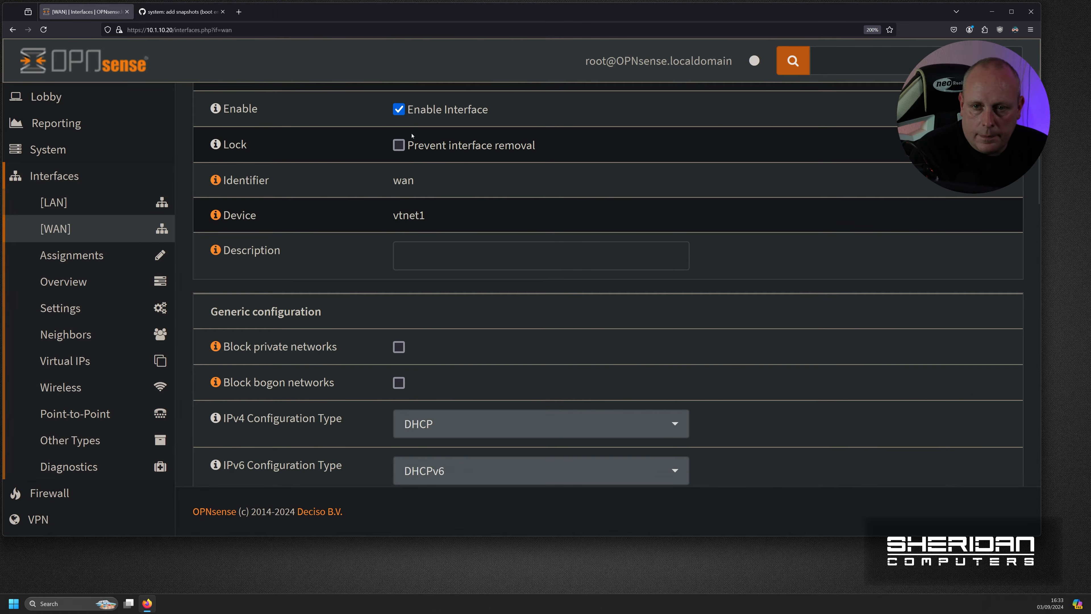
left_click(399, 109)
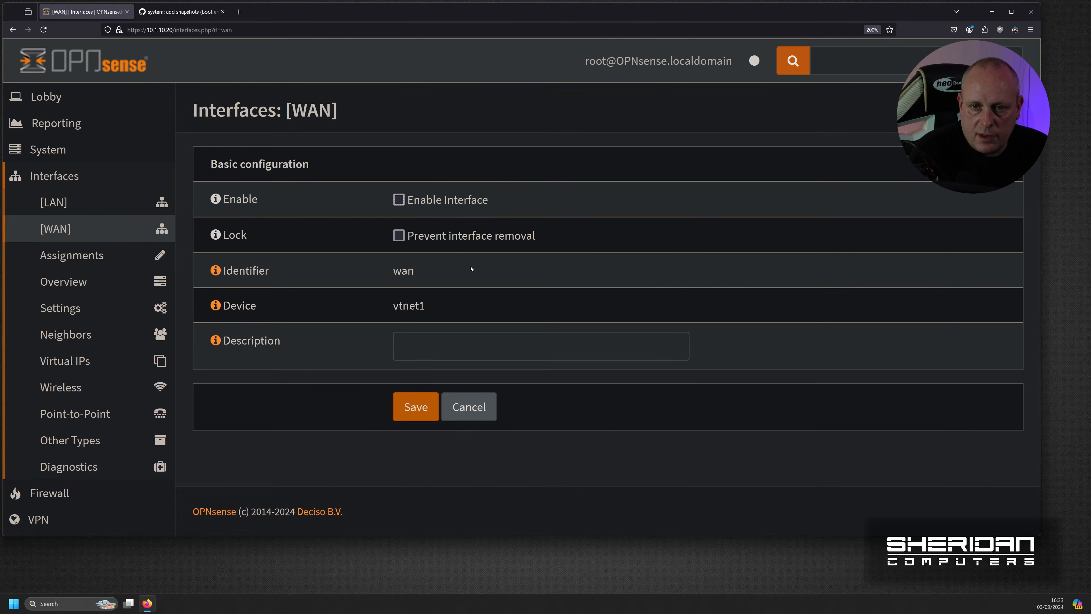
- Save the WAN interface as disabled and go to the Lobby dashboard
left_click(413, 413)
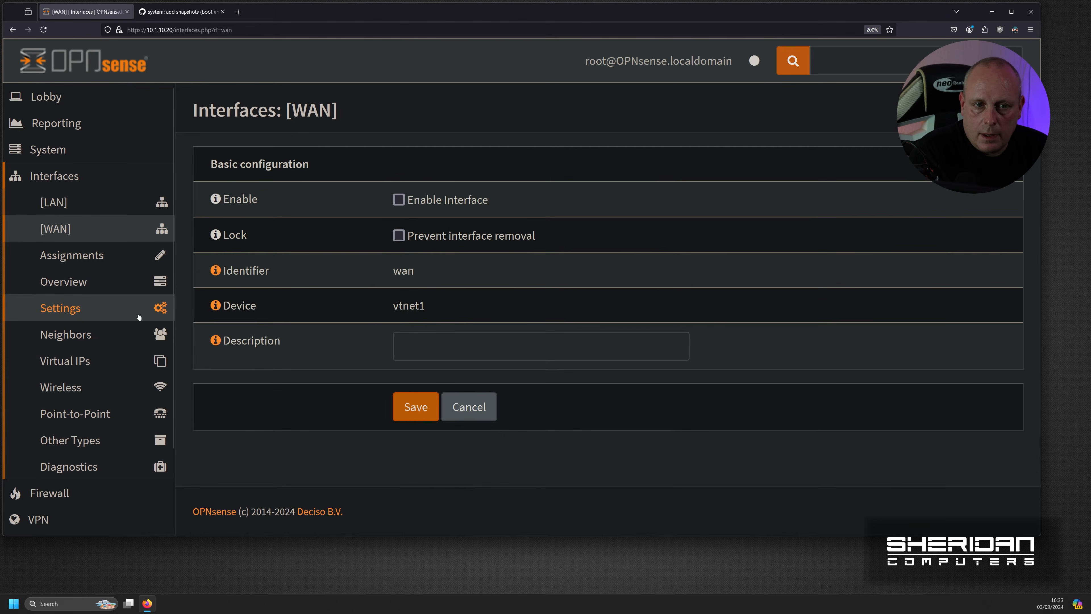
left_click(86, 96)
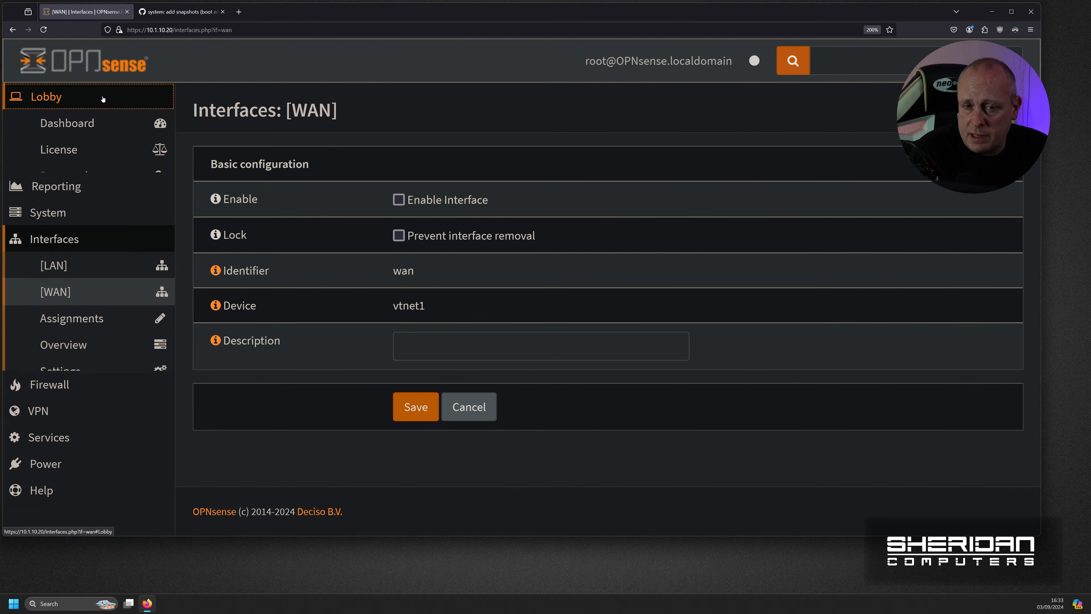
left_click(106, 124)
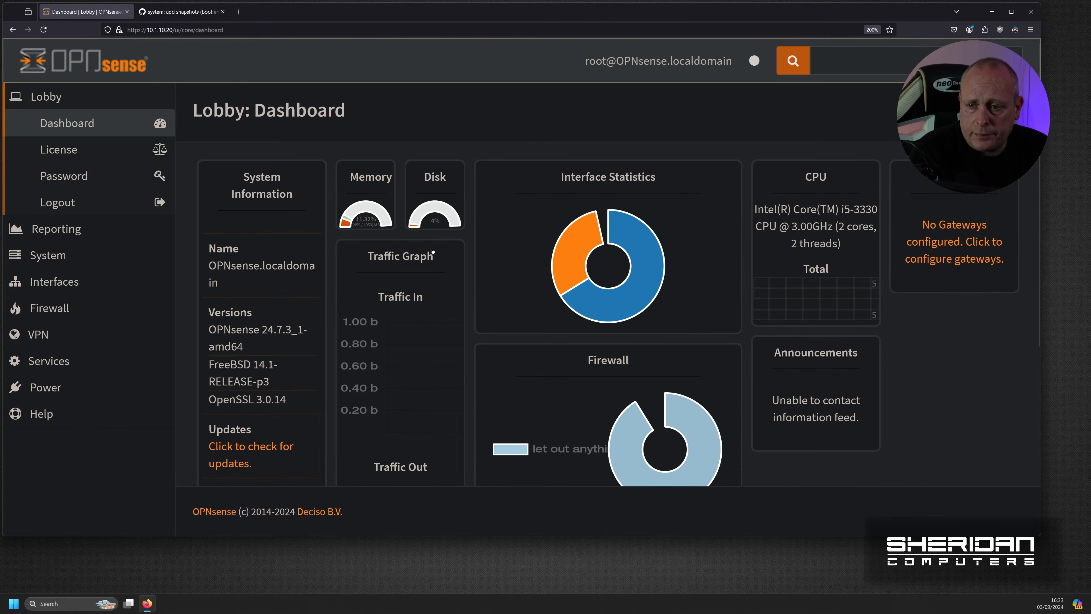
- Run a firmware update check and dismiss the network-unreachable error messages
left_click(241, 471)
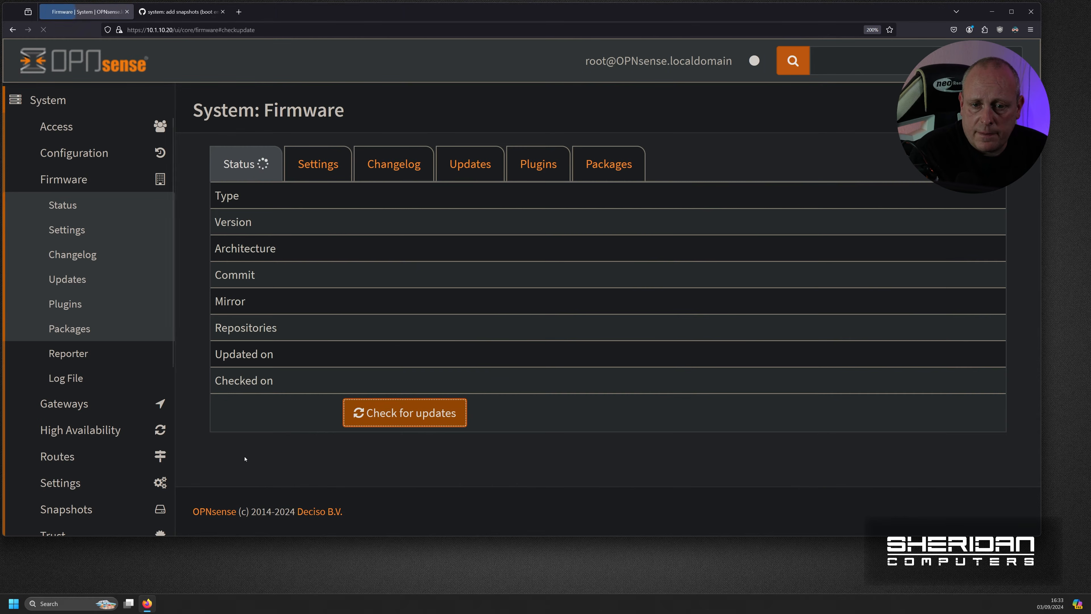
left_click(428, 424)
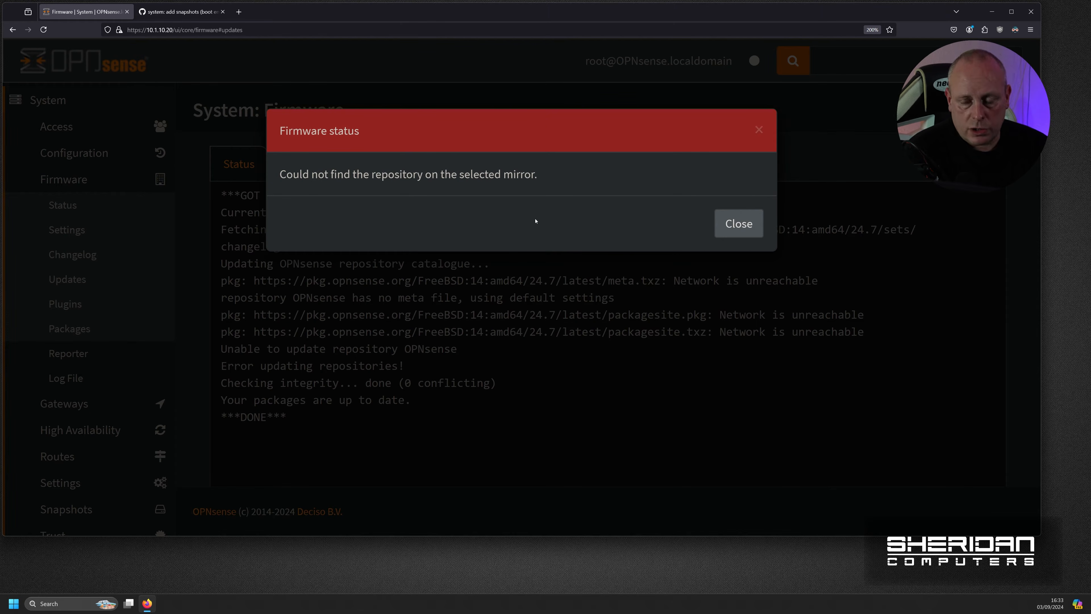
left_click(741, 227)
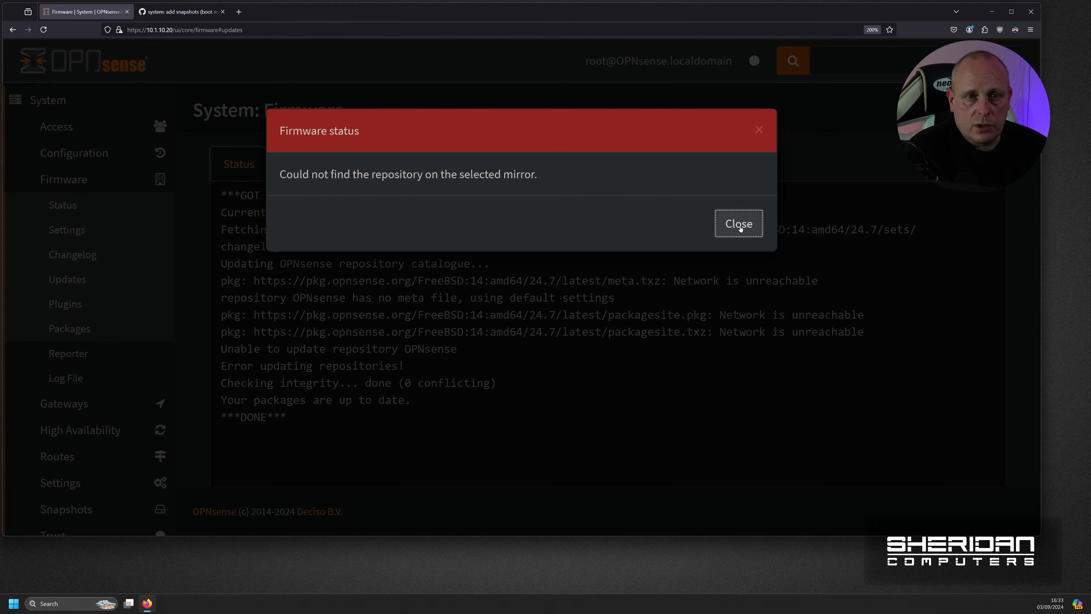
left_click(740, 229)
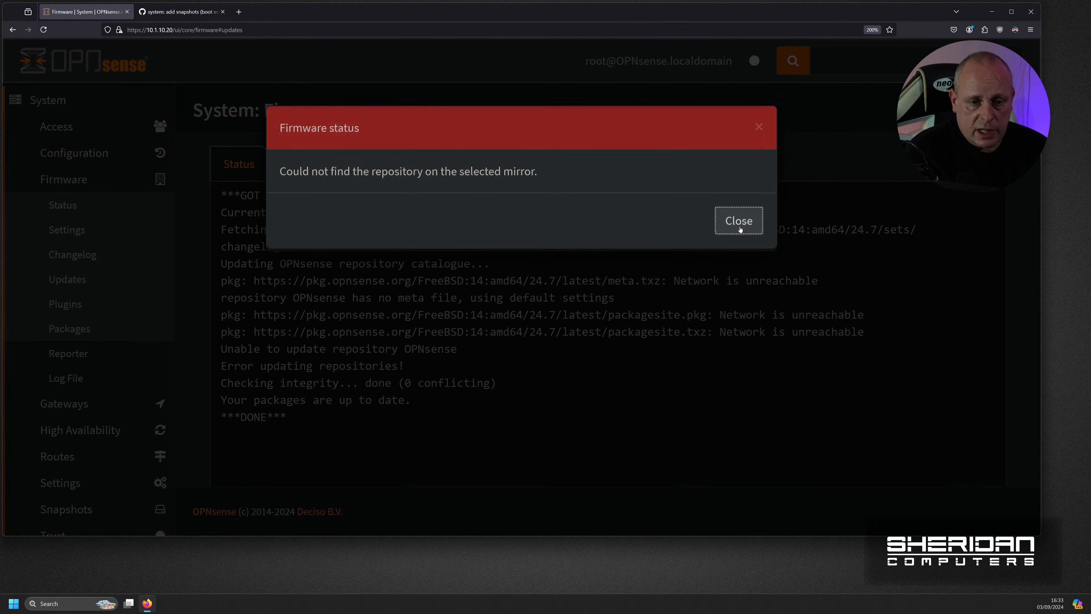
left_click(739, 224)
scroll(82, 304, "down", 5)
- Activate 24.7.3-working for the next boot, glance at the WAN settings, then return to Snapshots
left_click(77, 244)
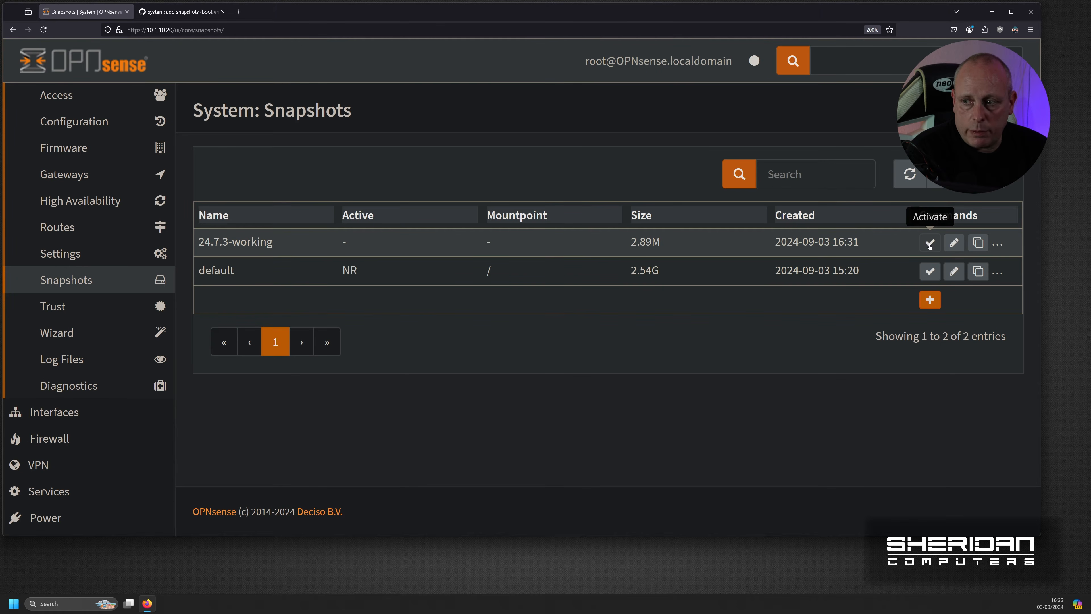
left_click(930, 243)
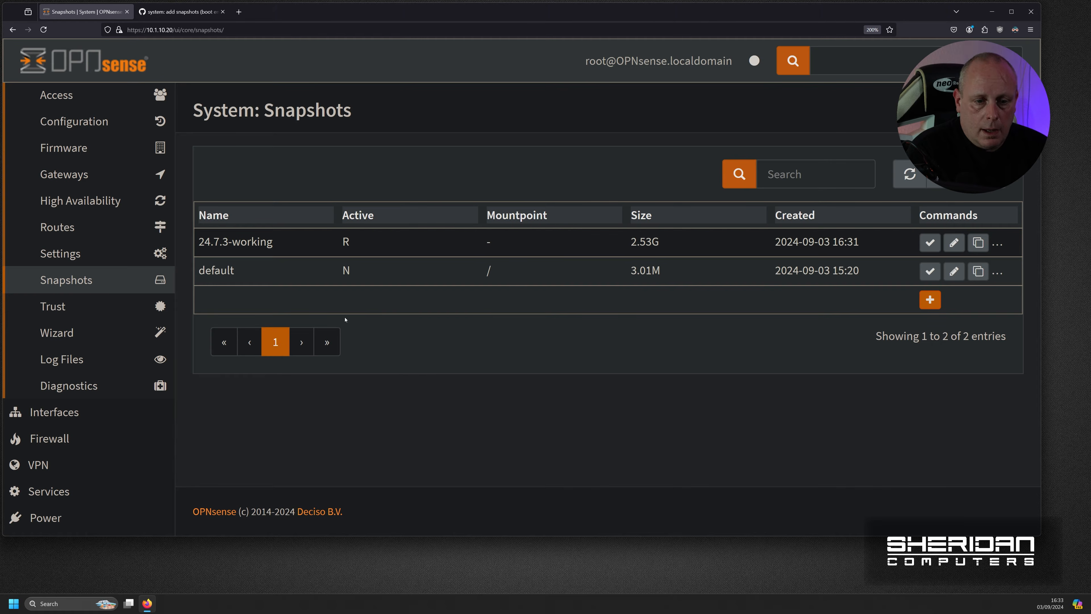
left_click(72, 413)
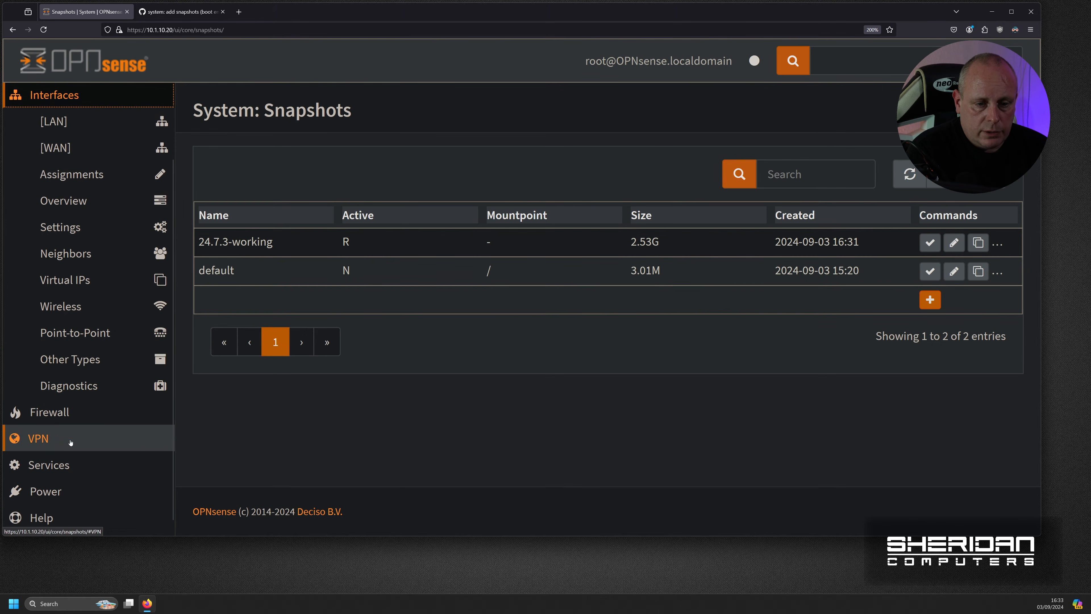
left_click(76, 159)
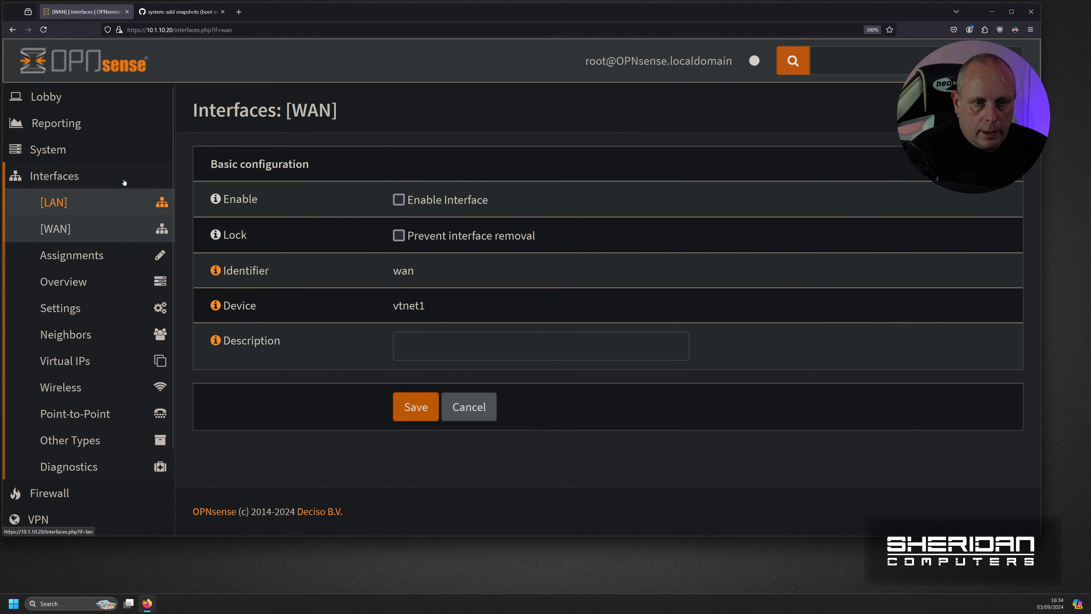
left_click(99, 149)
left_click(115, 361)
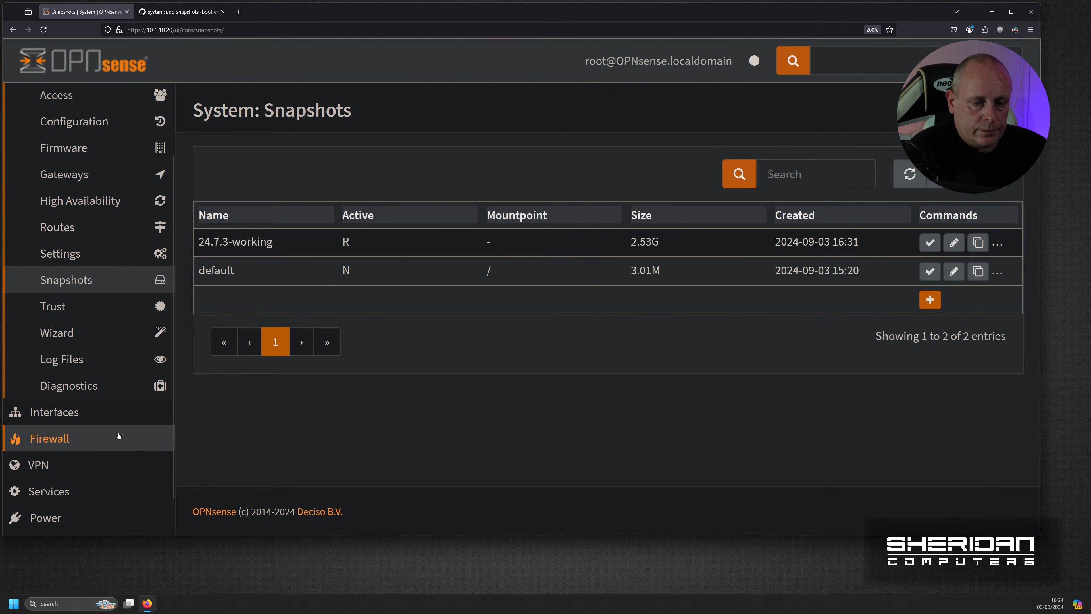
- Reboot the OPNsense firewall from the Power menu and confirm
left_click(119, 436)
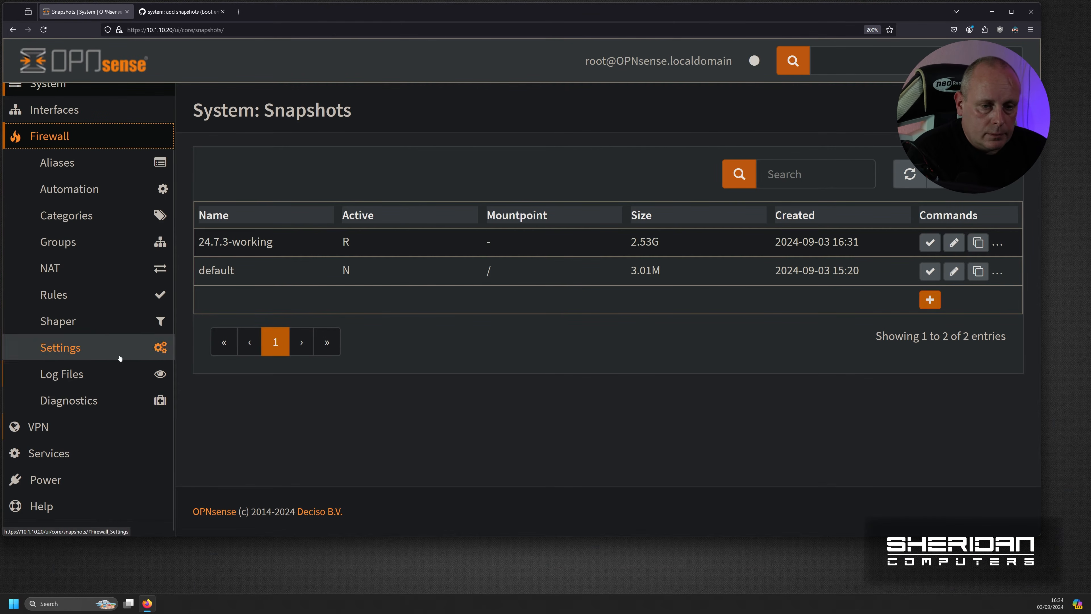
left_click(100, 481)
left_click(110, 311)
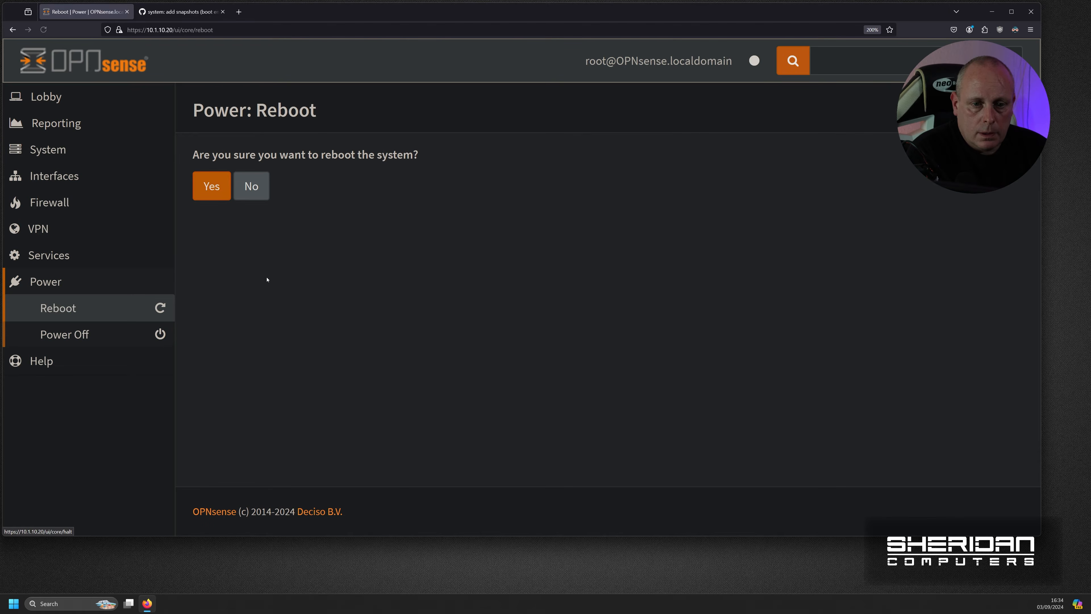
left_click(219, 187)
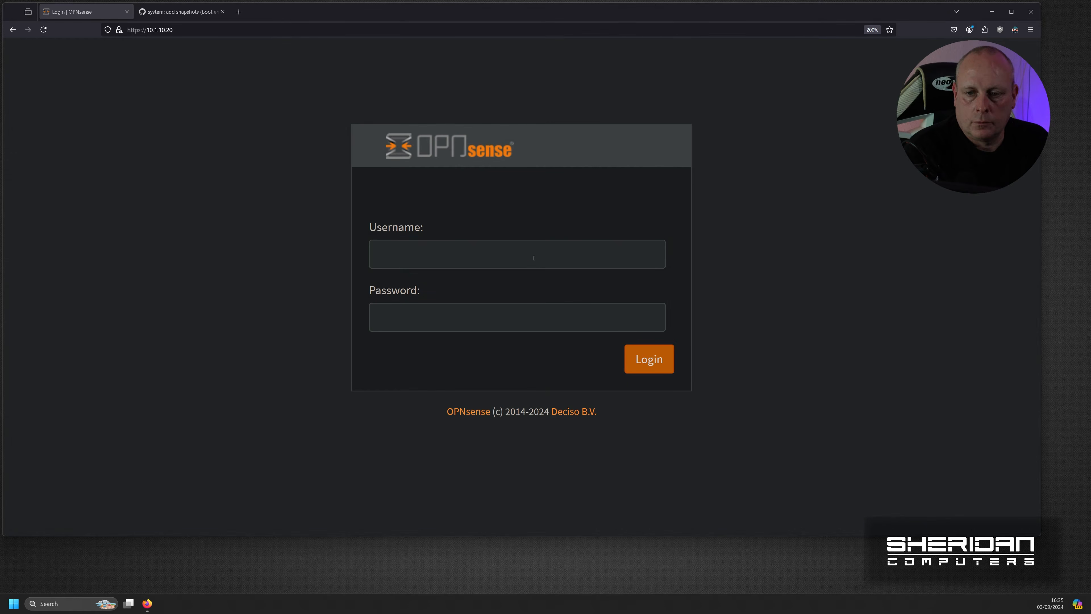
- Log back in as root with the account password
left_click(533, 256)
type("root")
key("Tab")
type("opnsense")
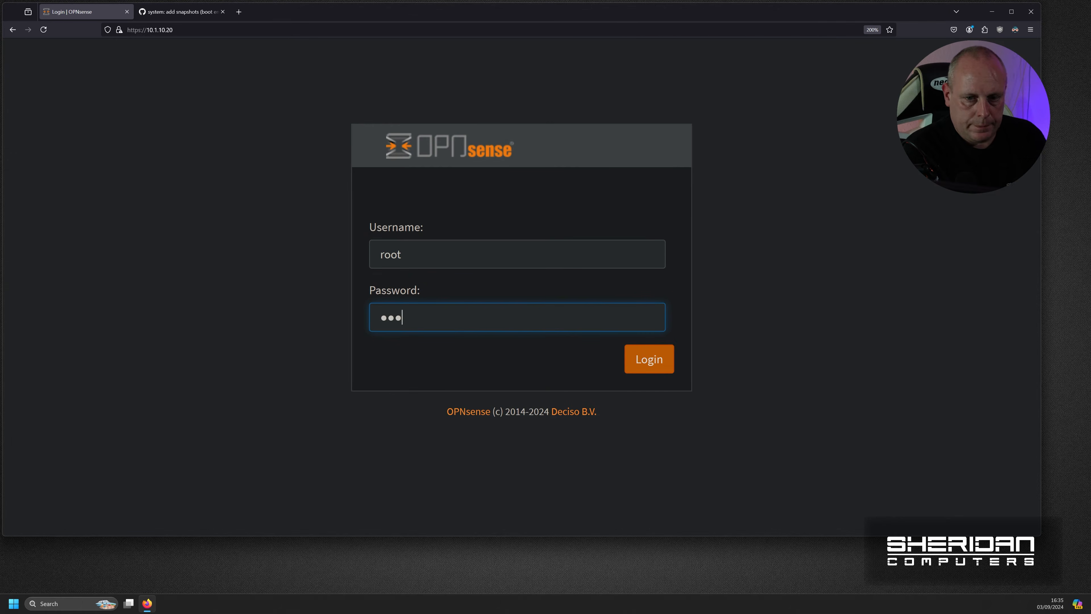
key("Return")
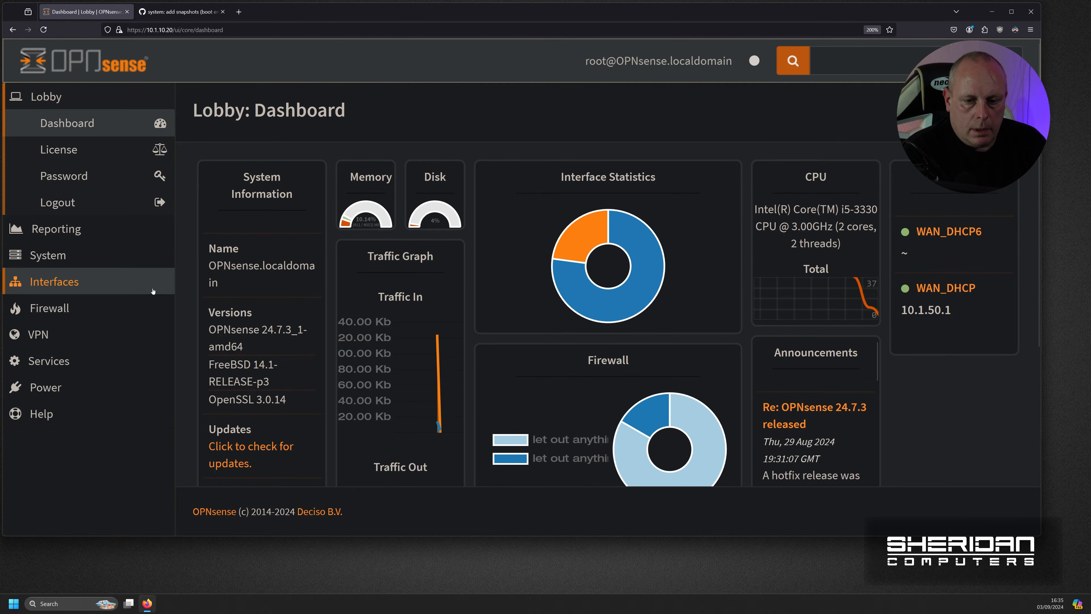
- Run a firmware update check and dismiss the no-updates status messages
left_click(256, 448)
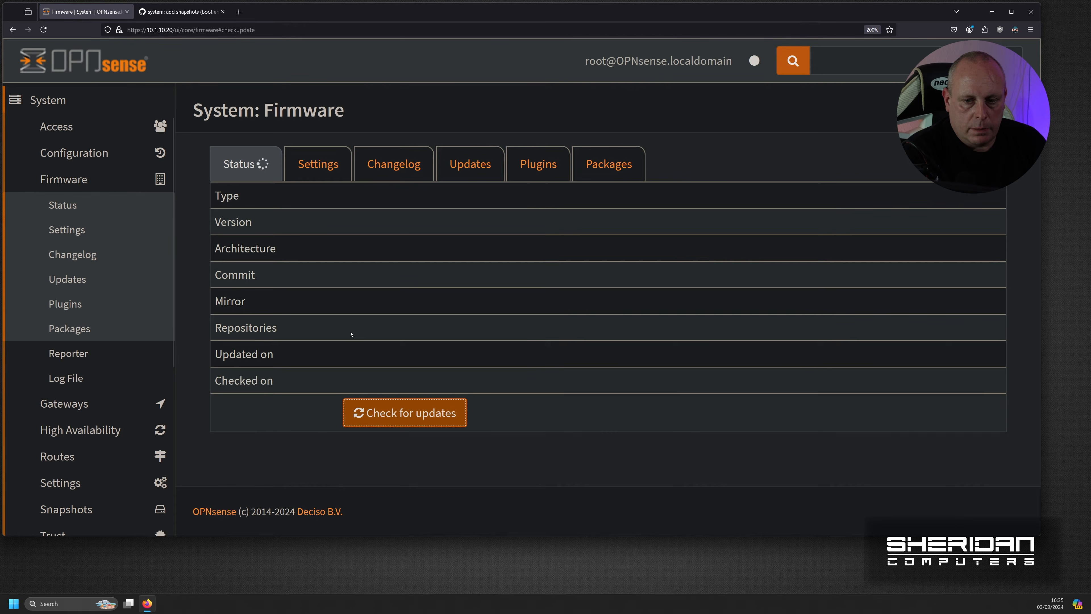
left_click(407, 414)
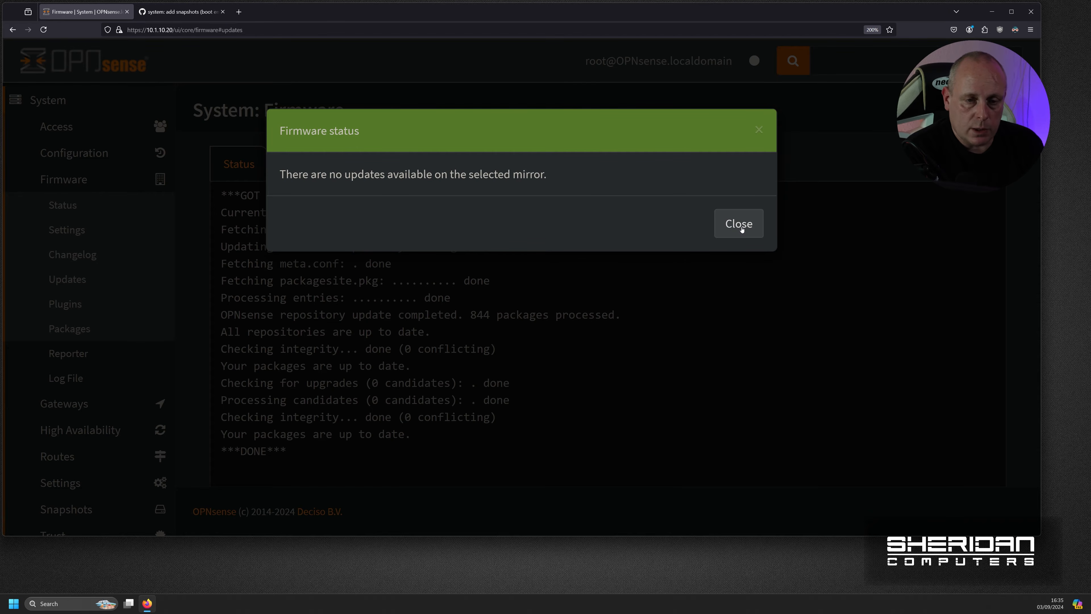
left_click(739, 228)
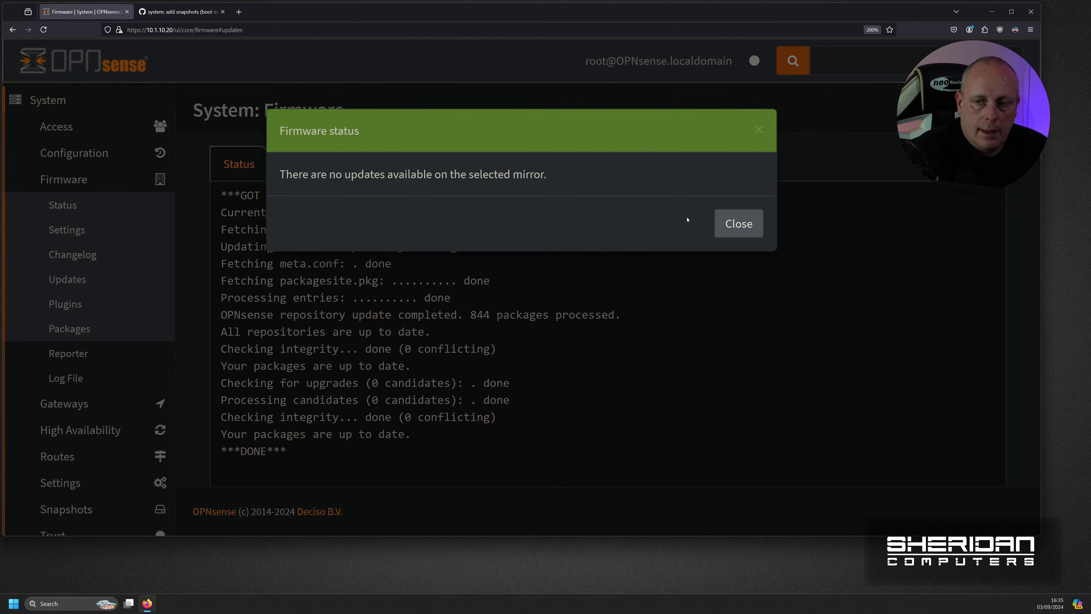
left_click(738, 224)
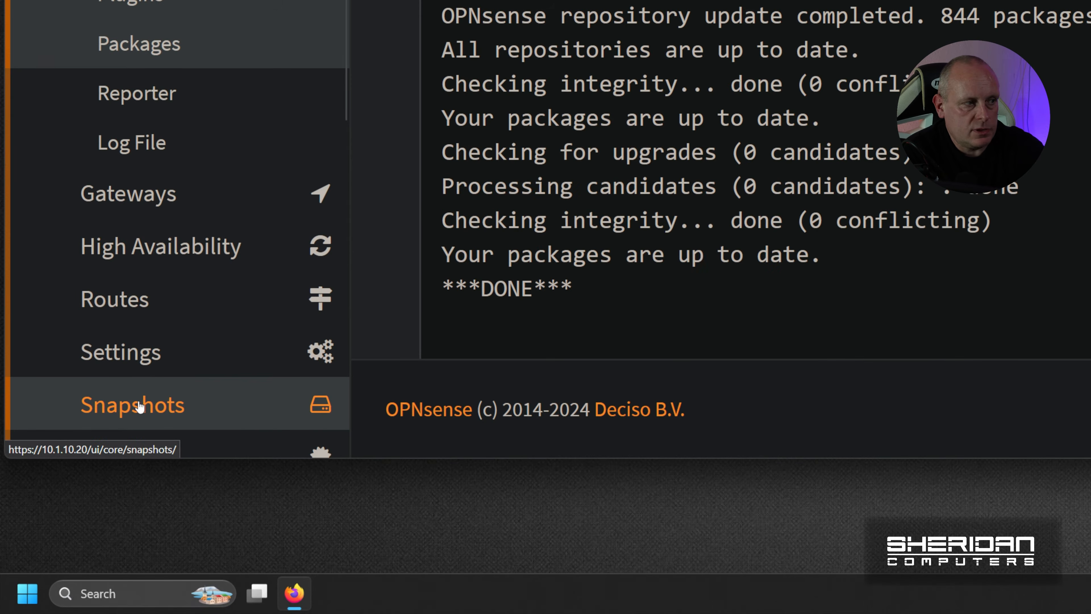
- In Snapshots, activate default, then re-activate 24.7.3-working so it shows NR
left_click(139, 406)
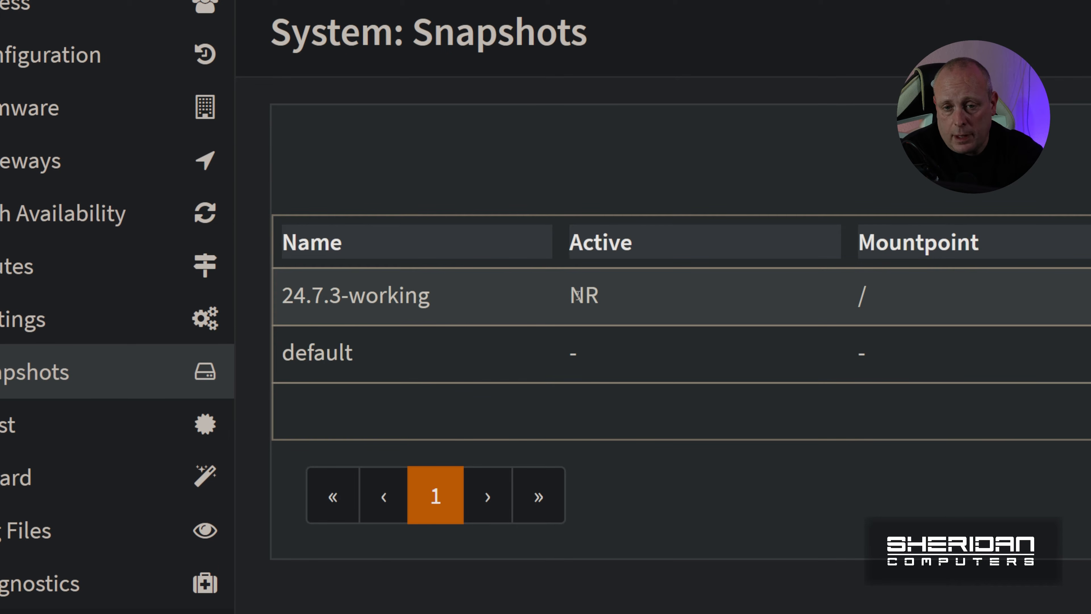
left_click_drag(572, 296, 602, 296)
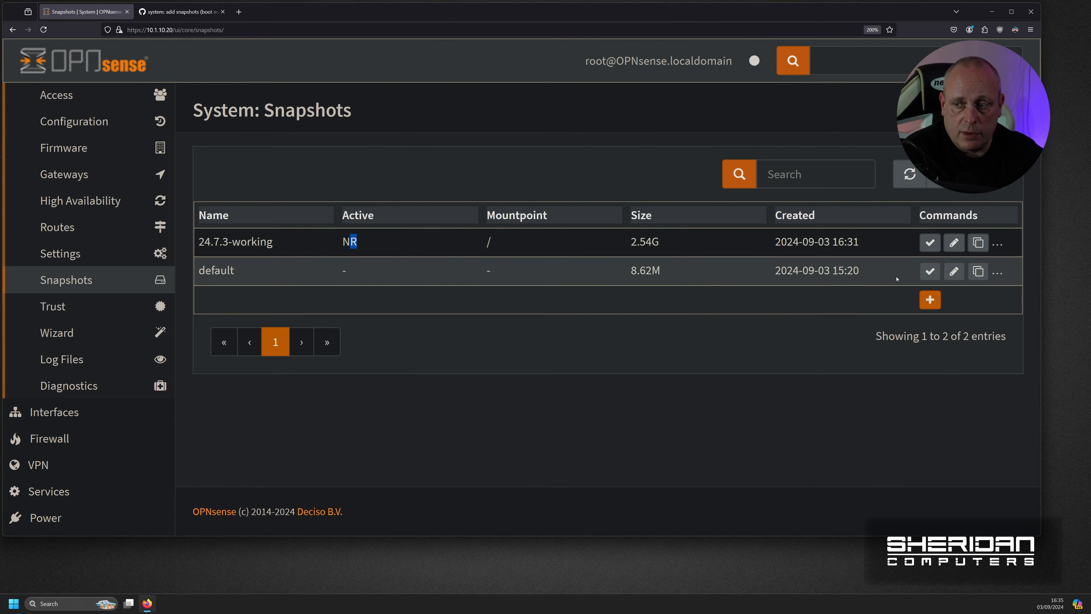
left_click(930, 271)
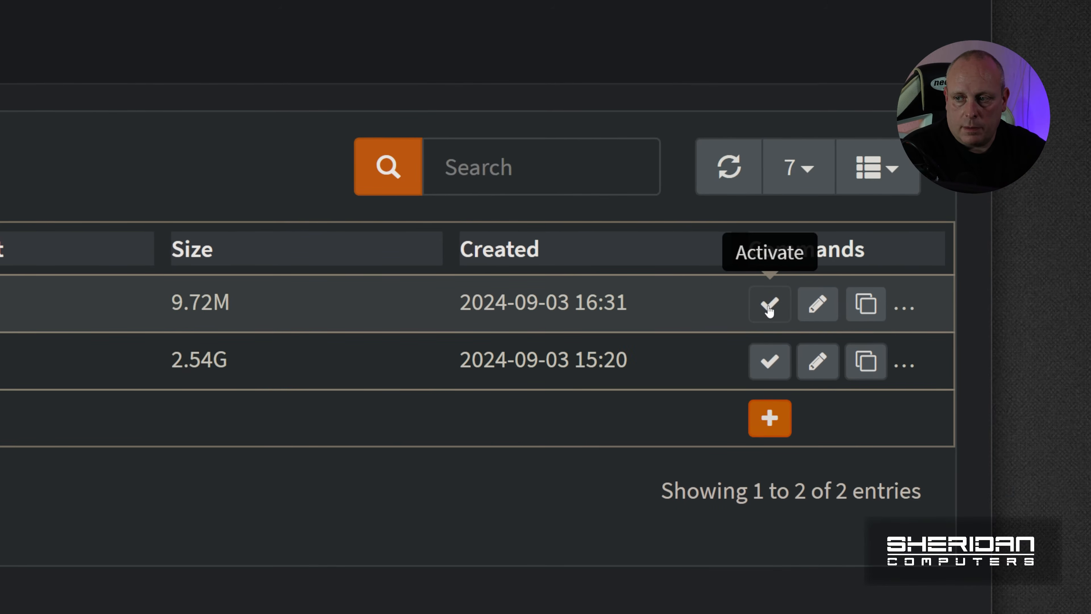
left_click(769, 306)
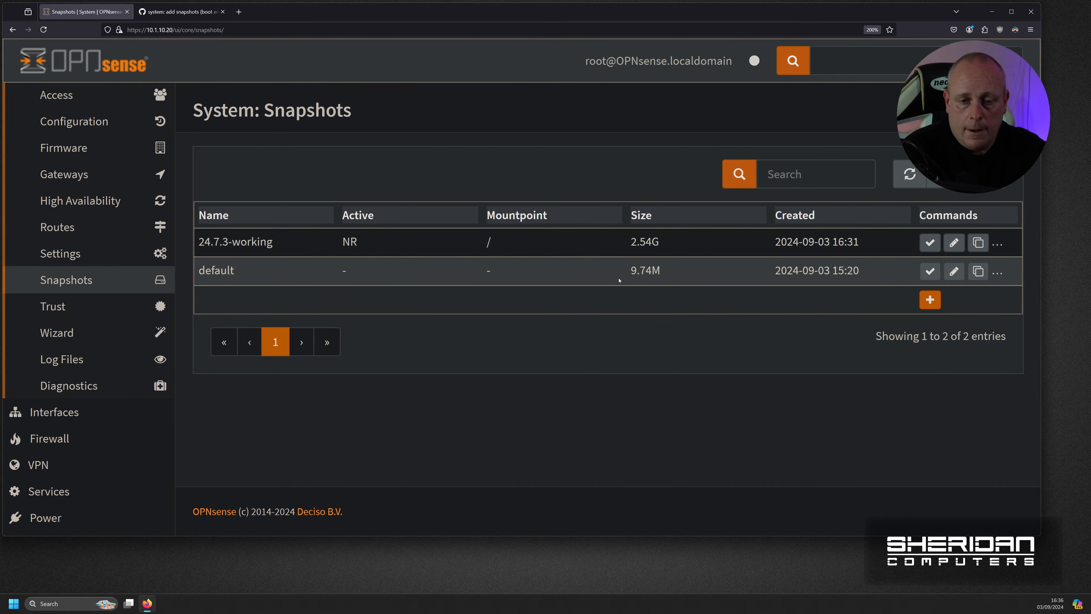
- Remove the old default snapshot and rename the 2.53G 24.7.3-working snapshot to 'default'
left_click(998, 271)
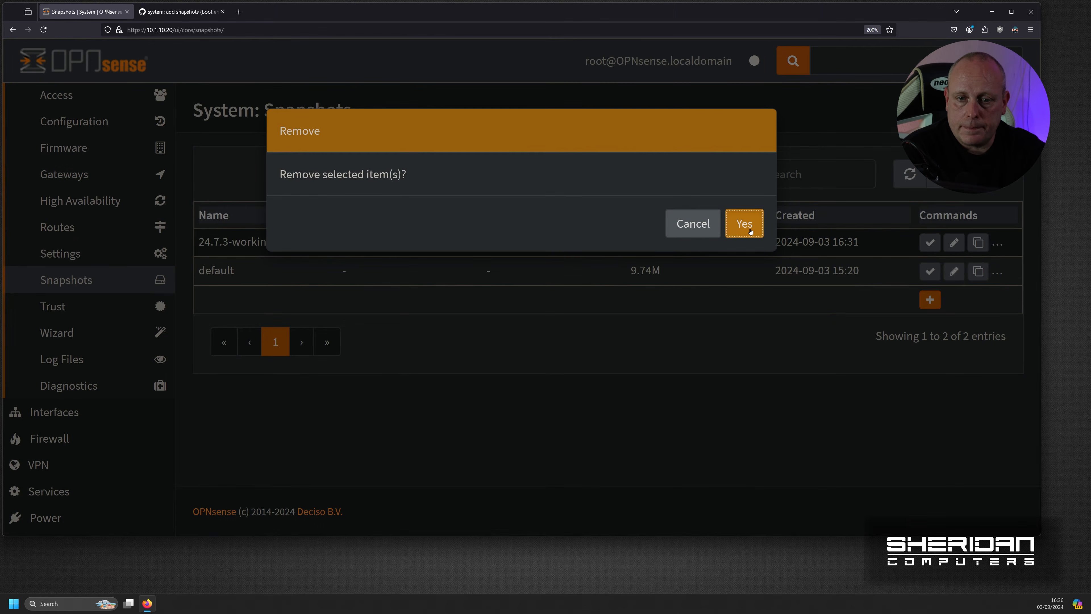
left_click(750, 231)
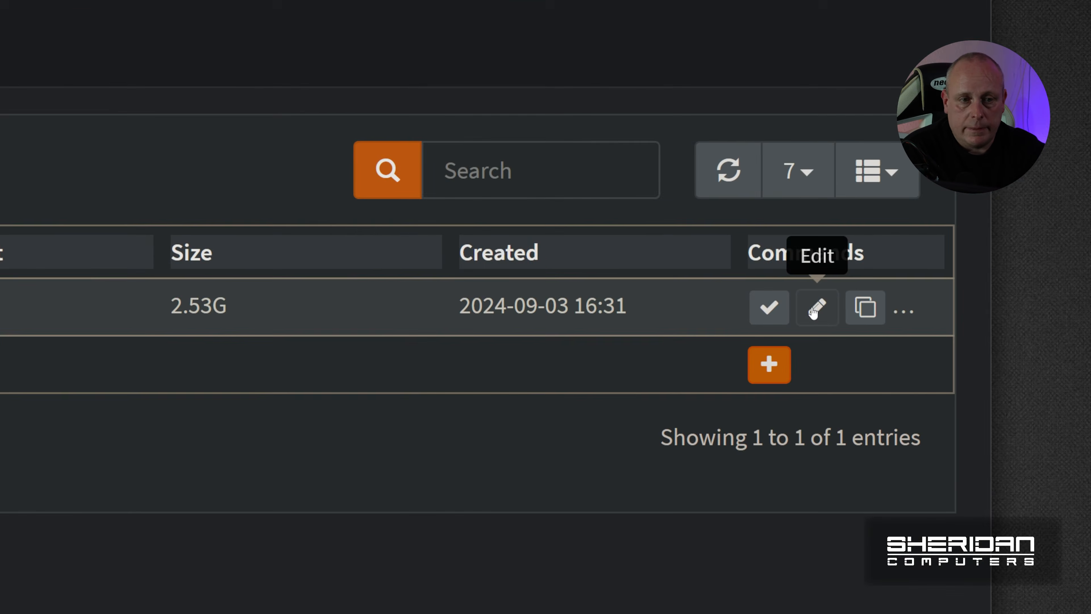
left_click(817, 307)
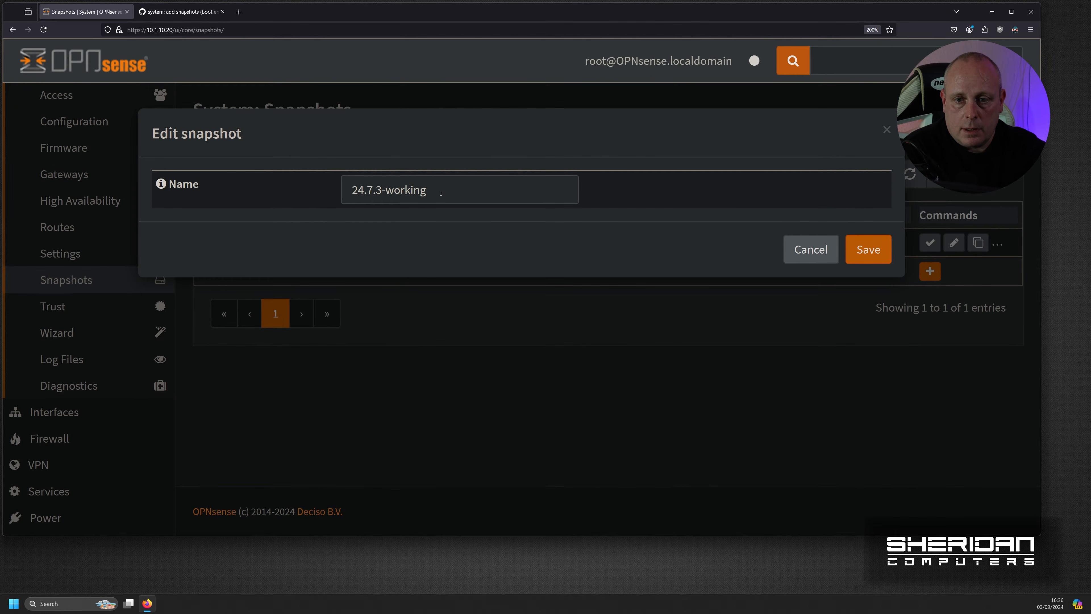
left_click_drag(441, 193, 324, 191)
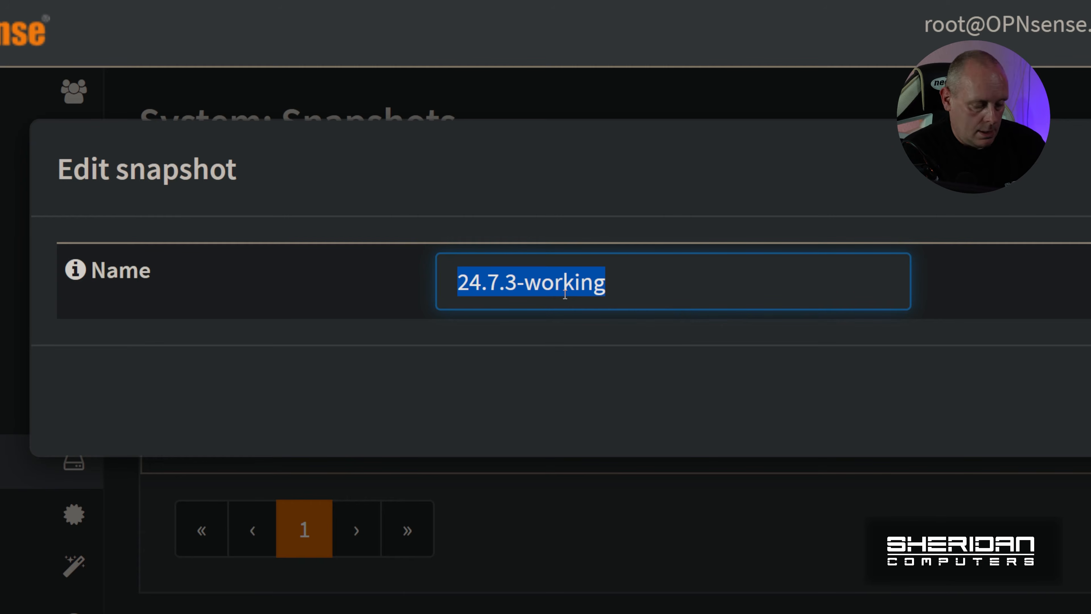
type("defau")
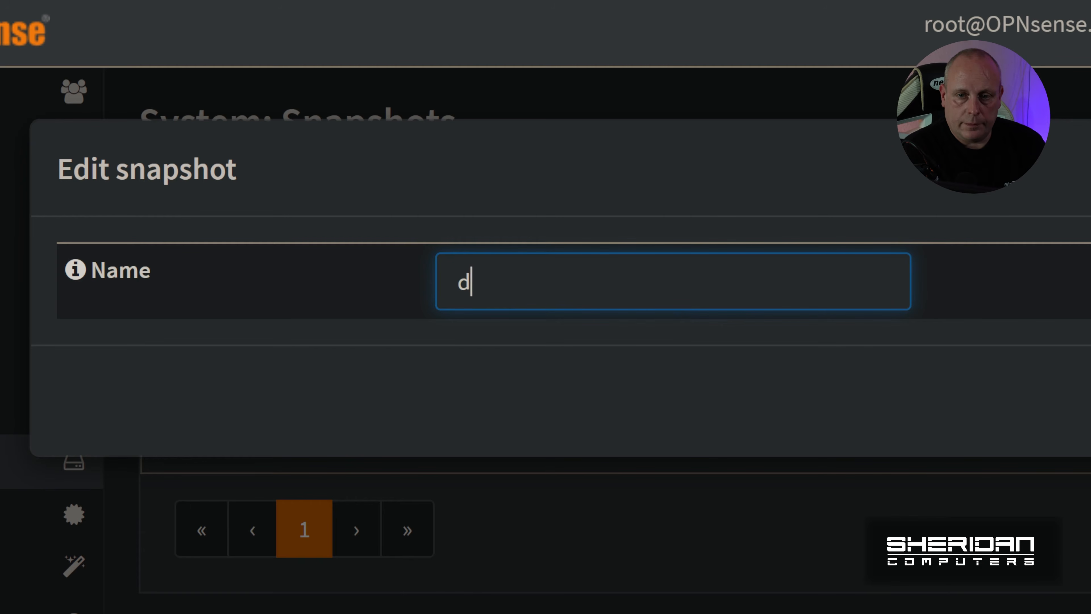
type("lt")
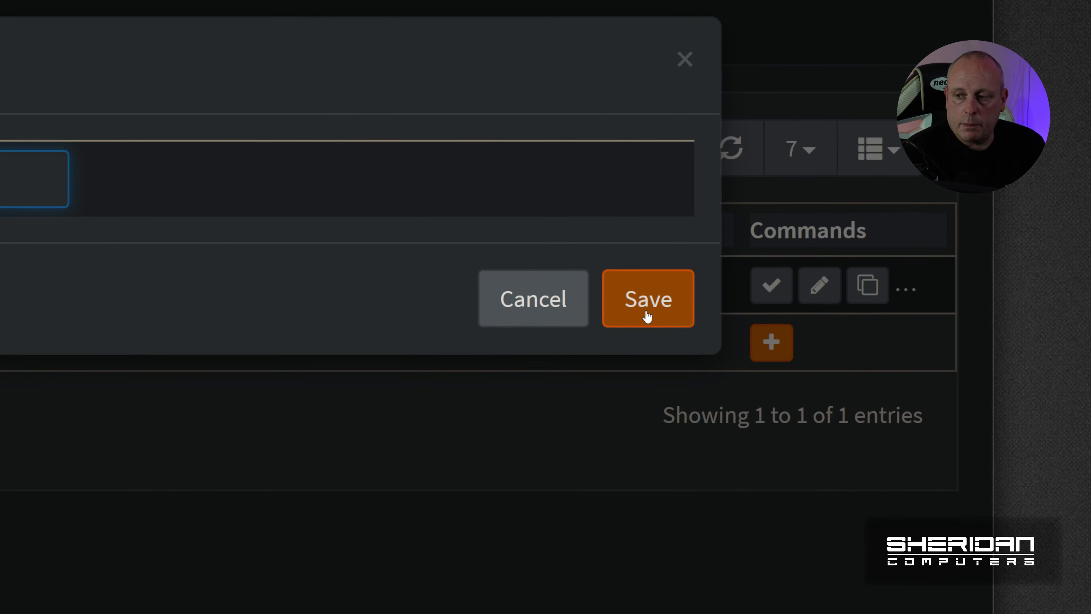
left_click(647, 315)
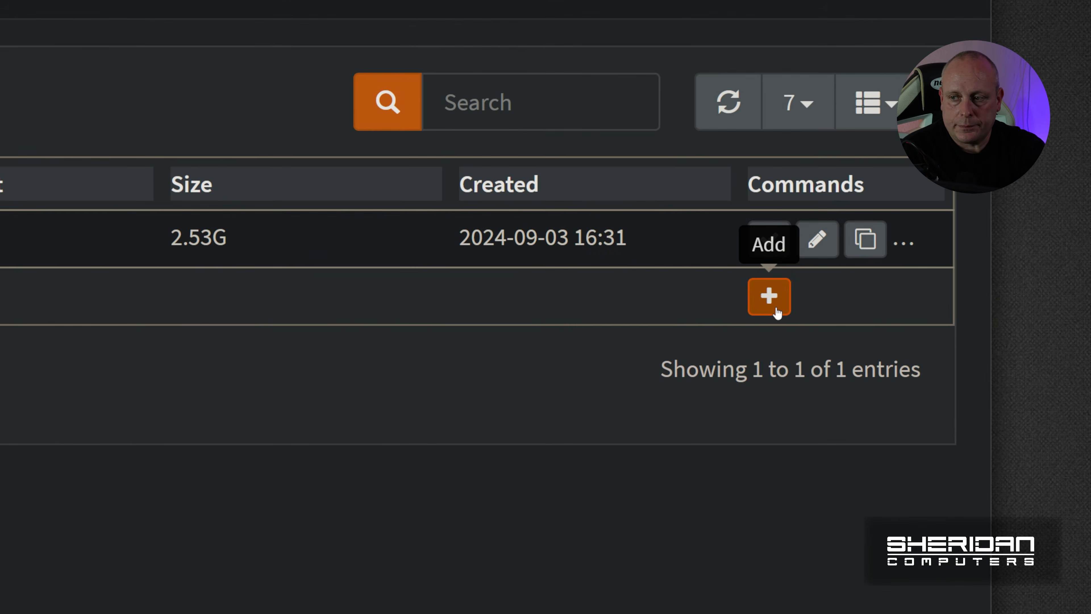
left_click(931, 272)
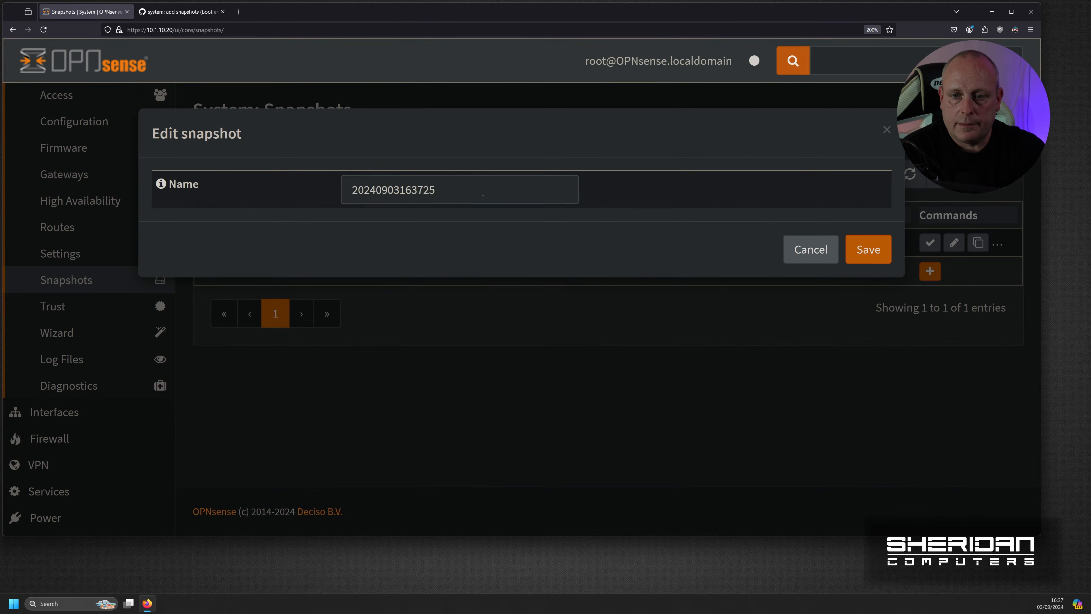
left_click_drag(478, 194, 337, 190)
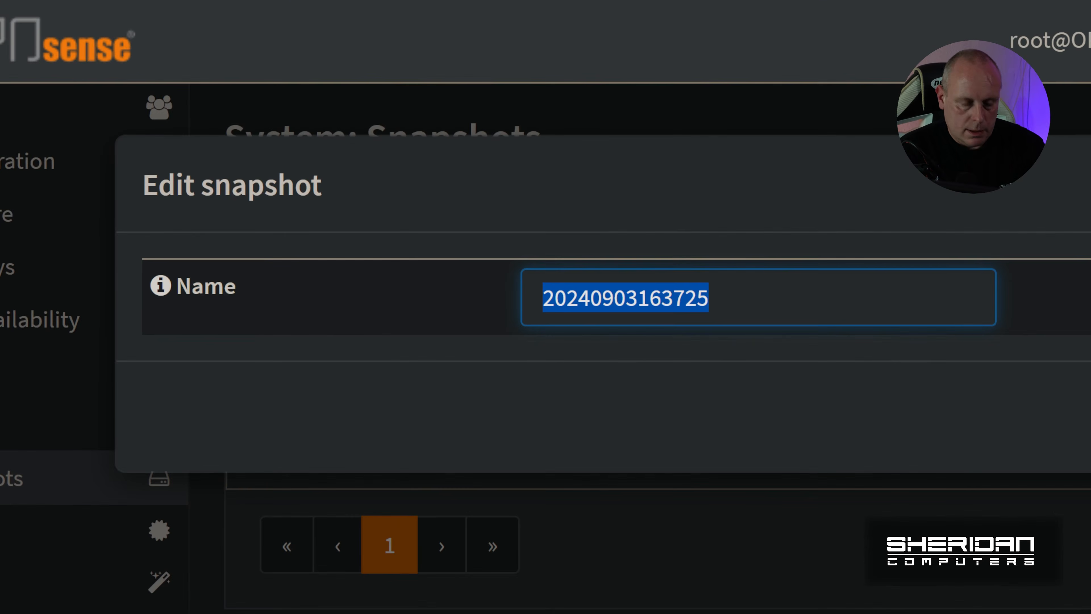
type("d")
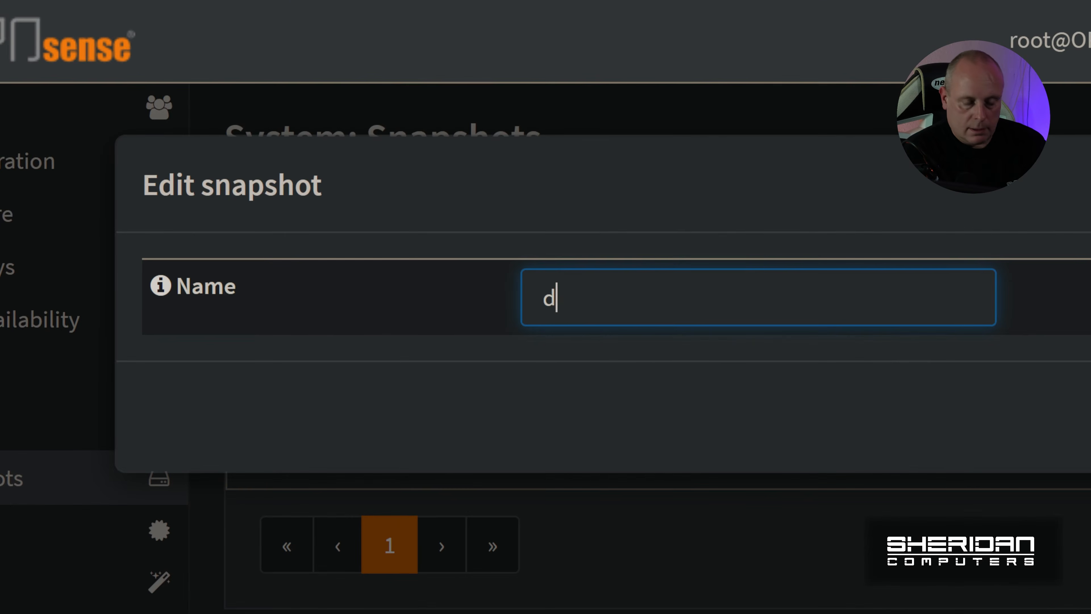
type("efault_working")
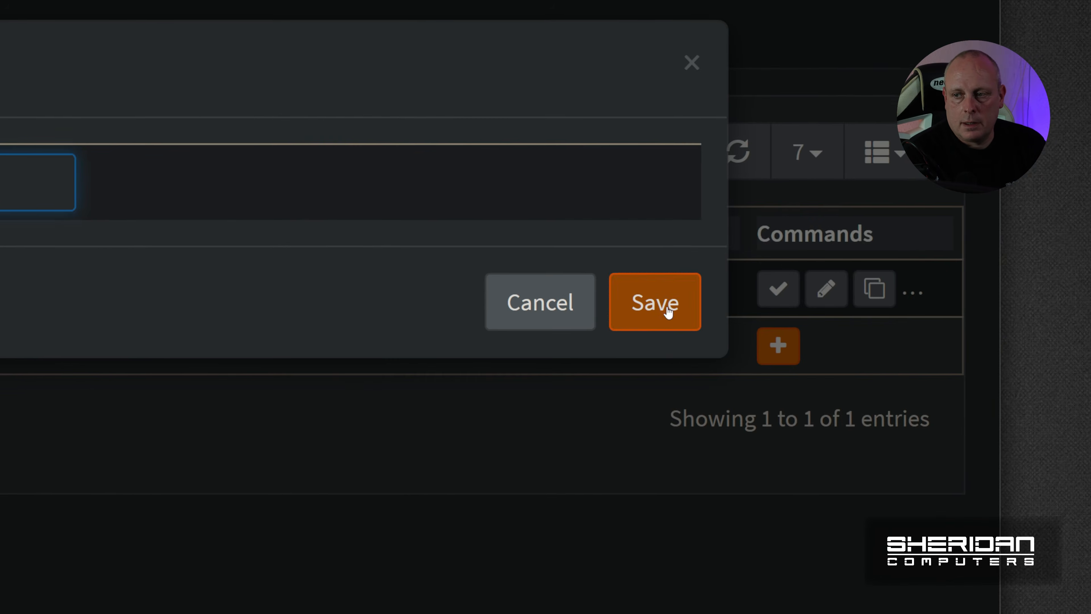
left_click(669, 313)
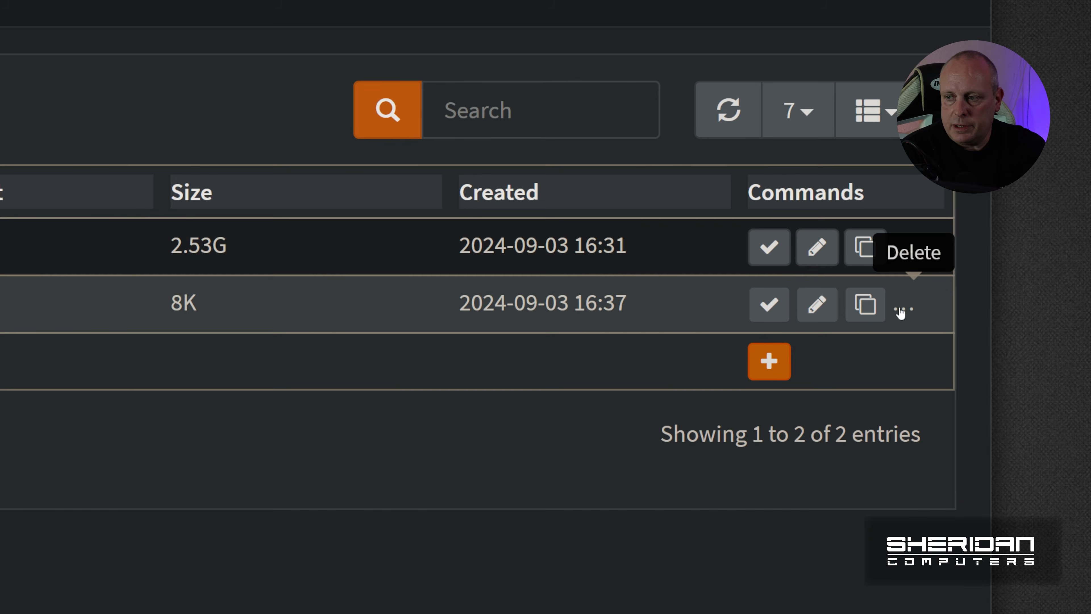
left_click(975, 282)
left_click(381, 213)
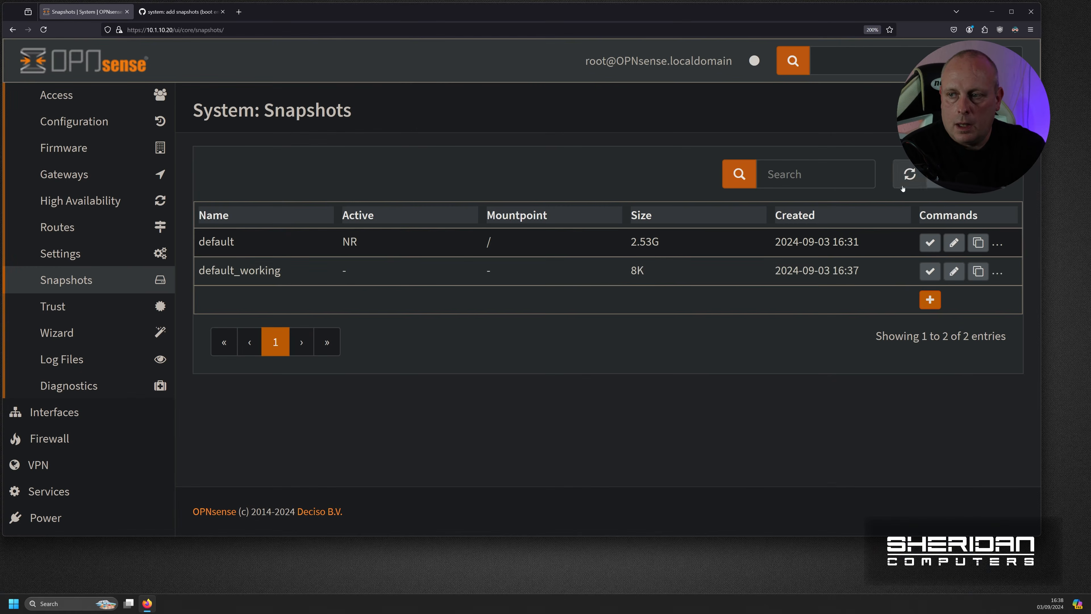
left_click(728, 110)
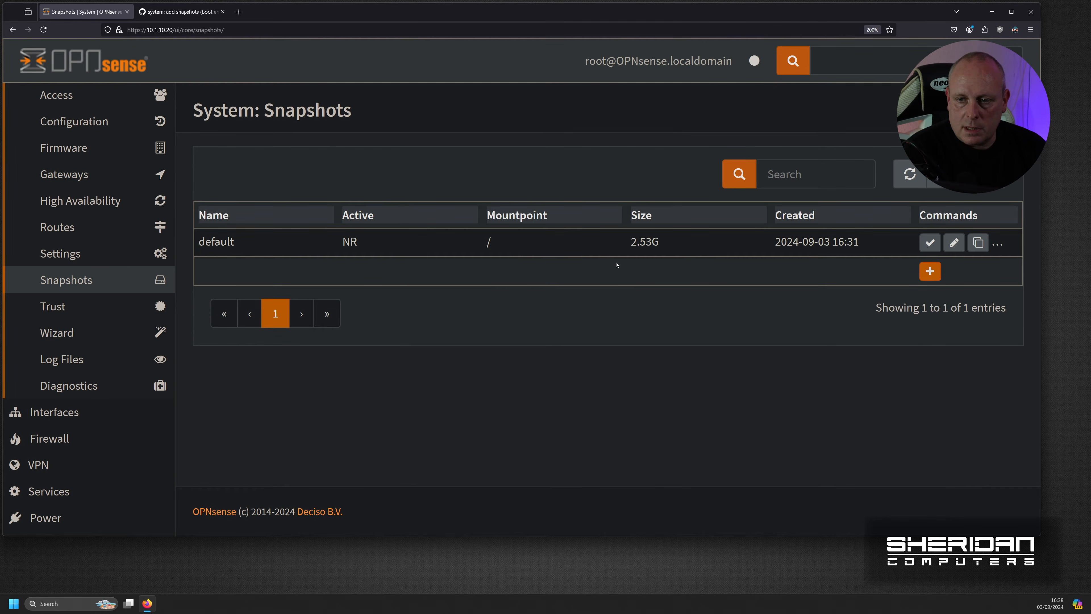
- Add a new snapshot named 24.7.3, replacing the suggested name
left_click(930, 272)
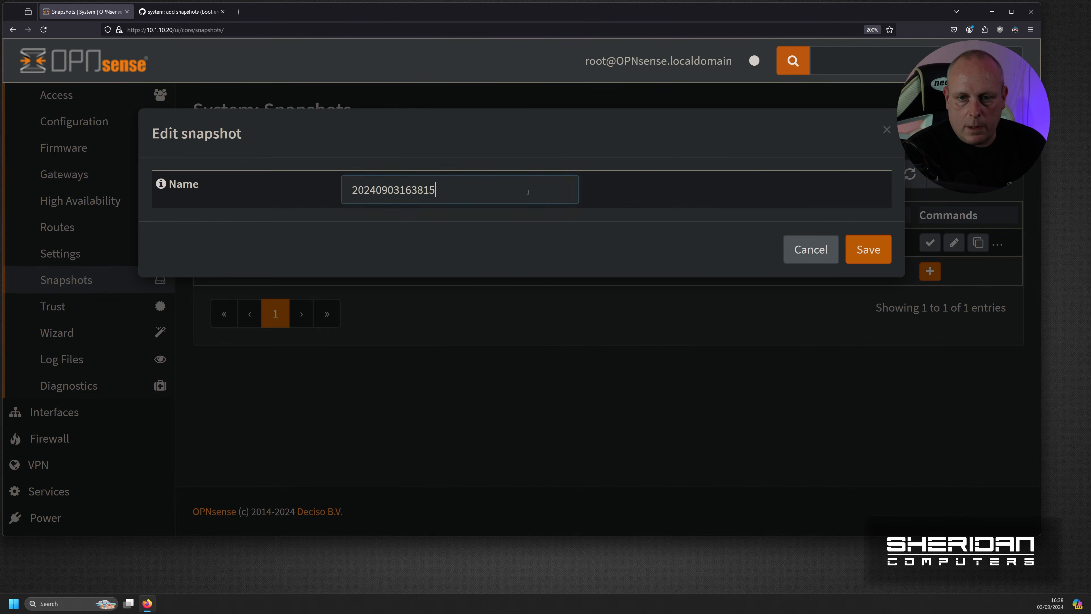
left_click_drag(531, 192, 296, 188)
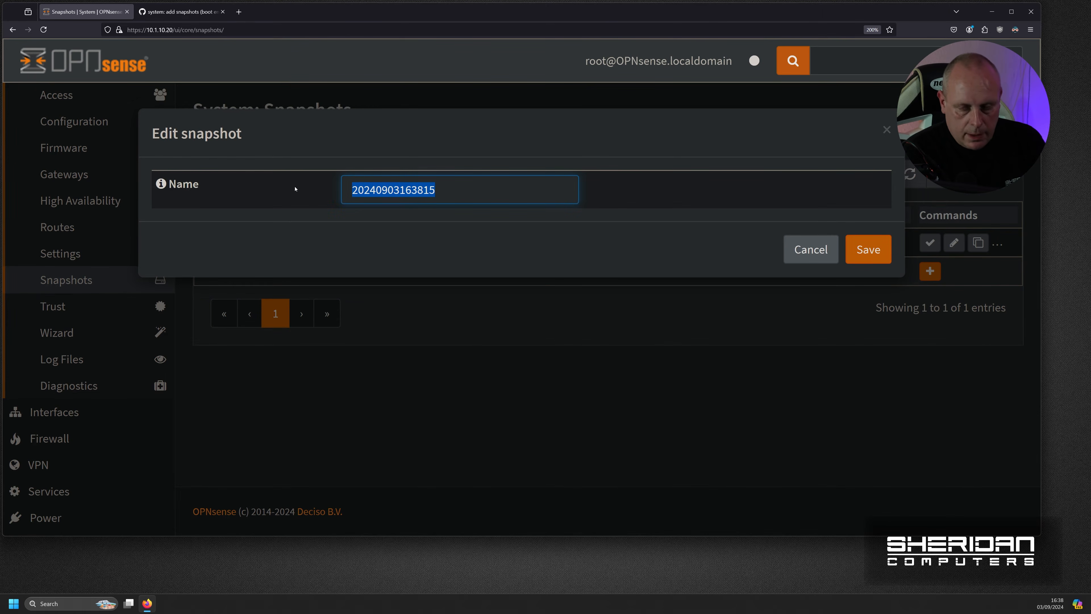
type("24.7.3")
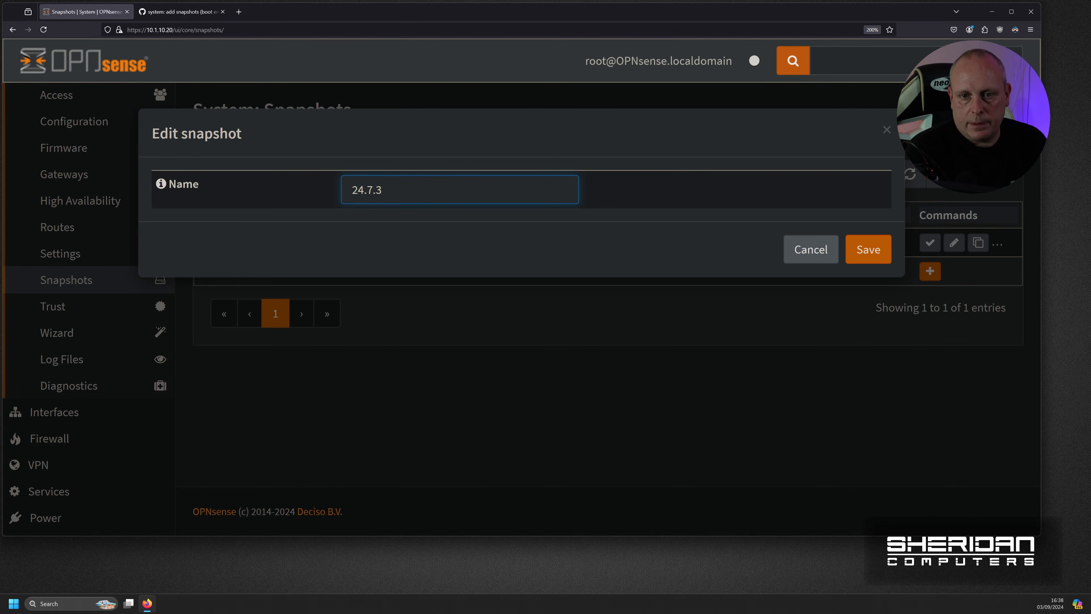
left_click(869, 251)
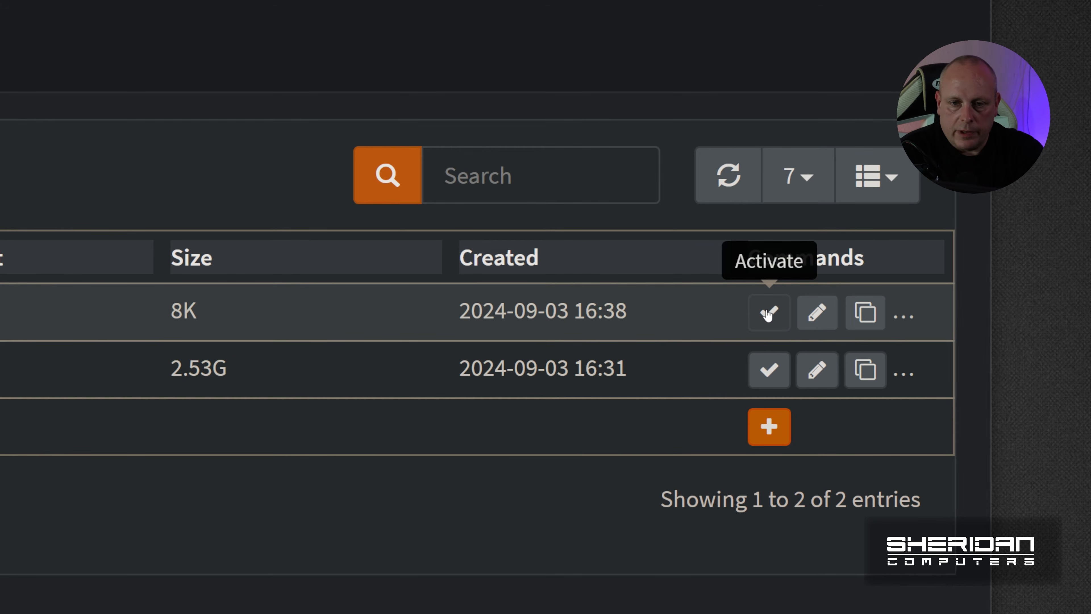
- Edit the 24.7.3 snapshot, appending '-Working' to its name, and save
left_click(815, 314)
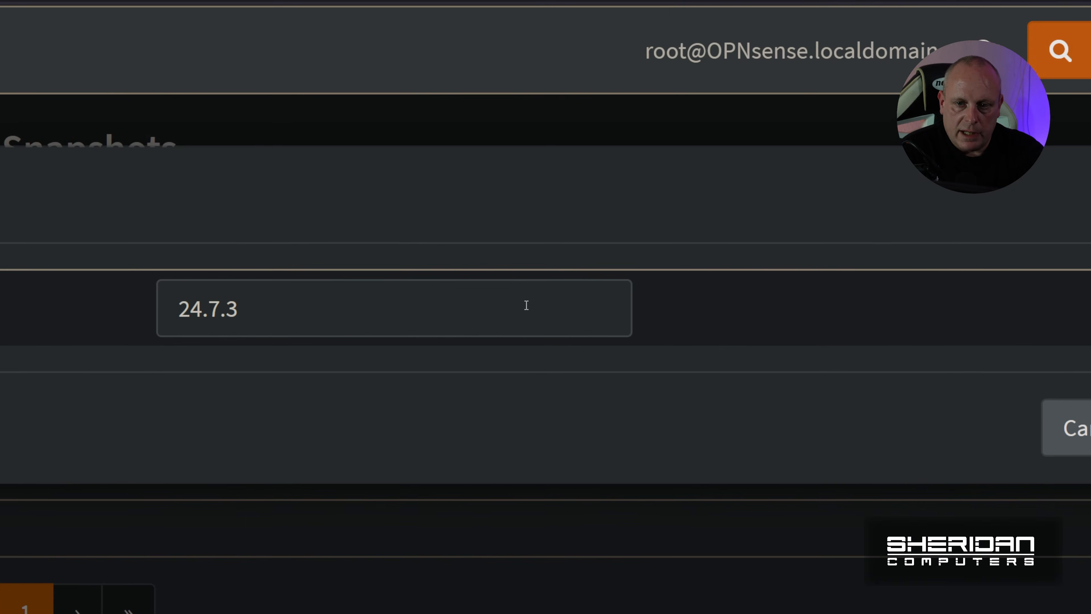
type("-Work")
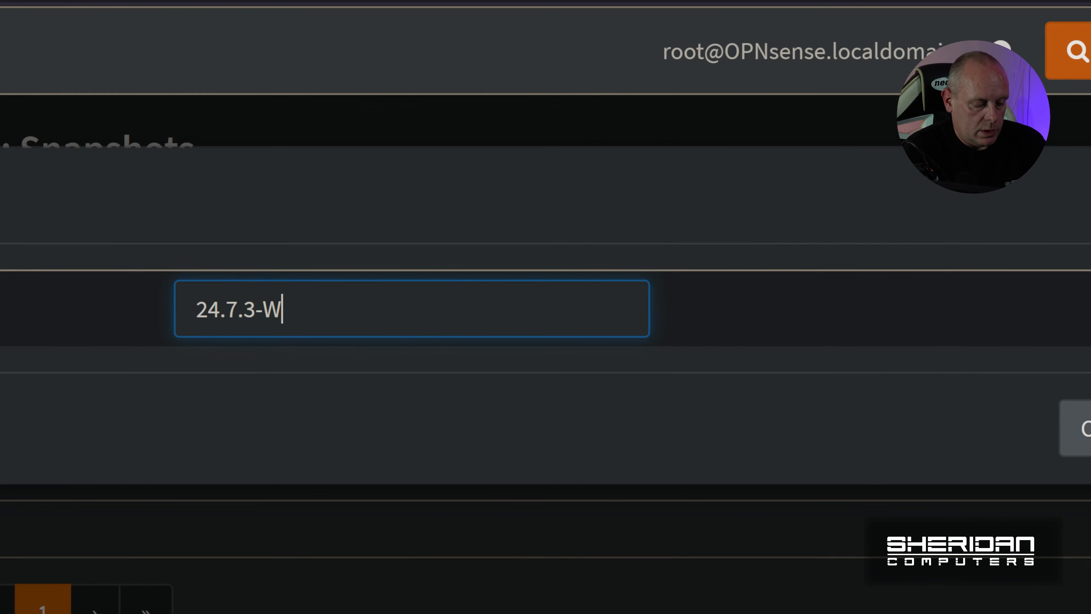
type("ing")
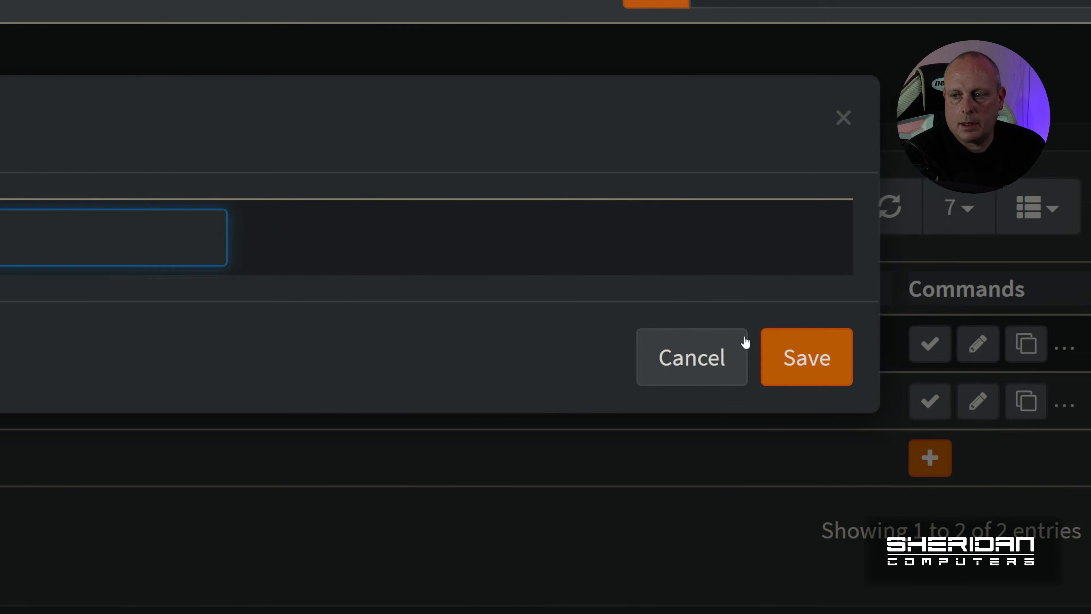
left_click(1090, 428)
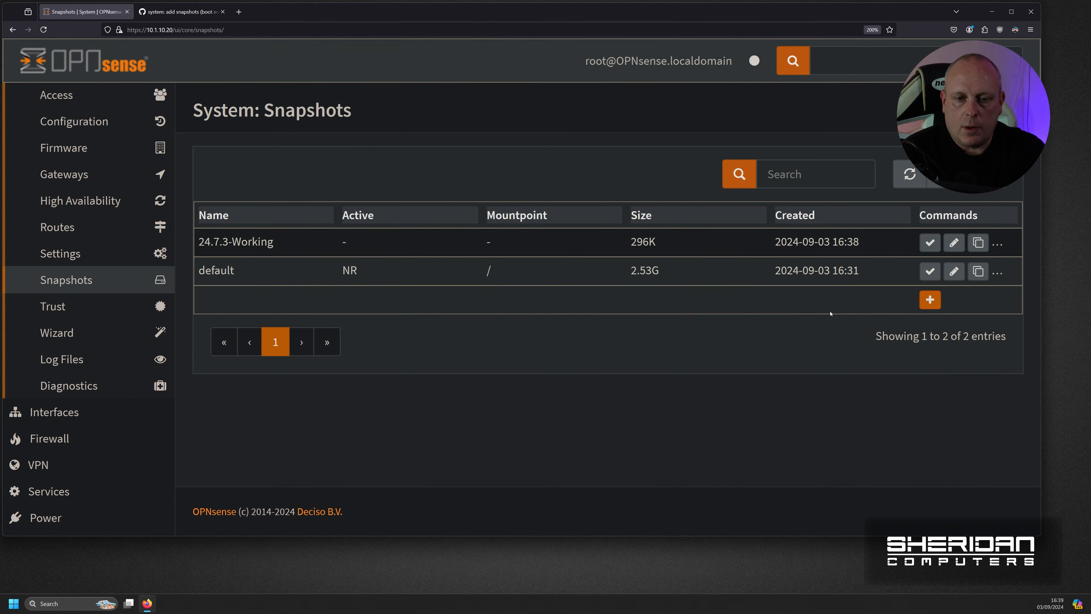
left_click(935, 305)
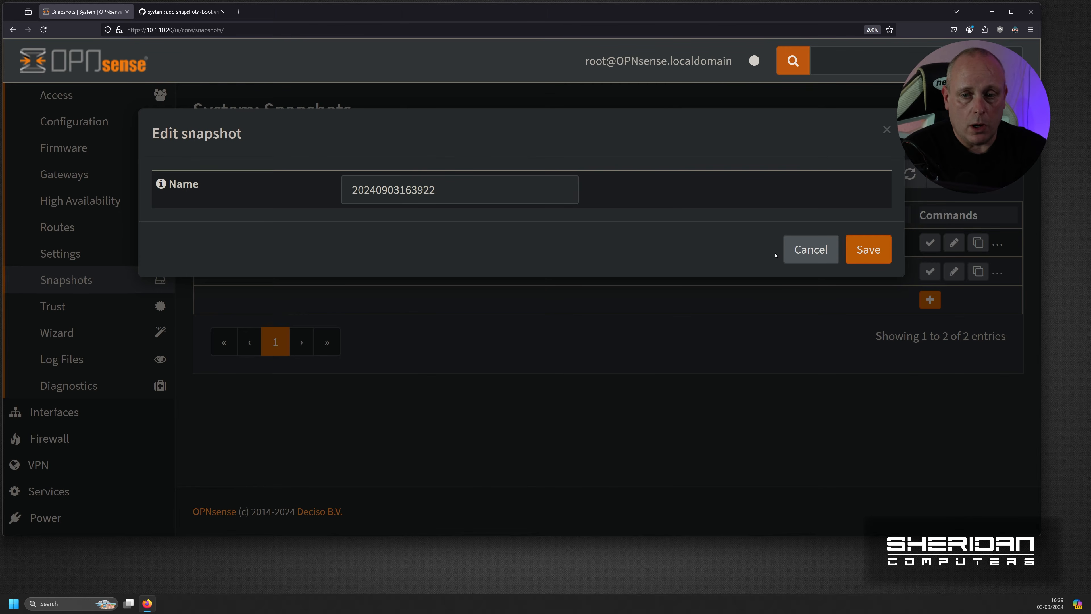
left_click(811, 249)
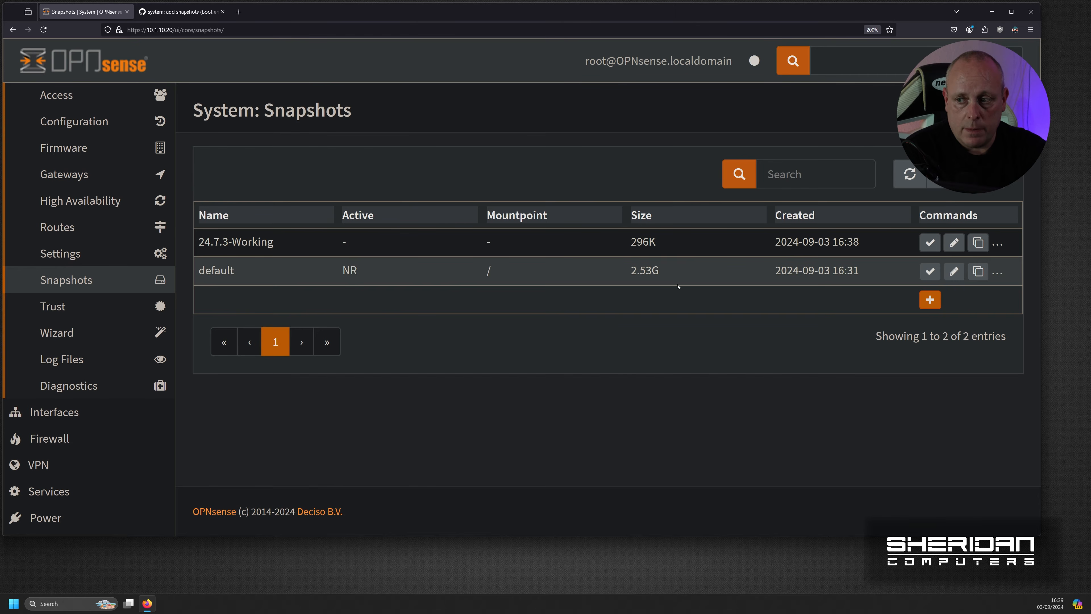
left_click(931, 300)
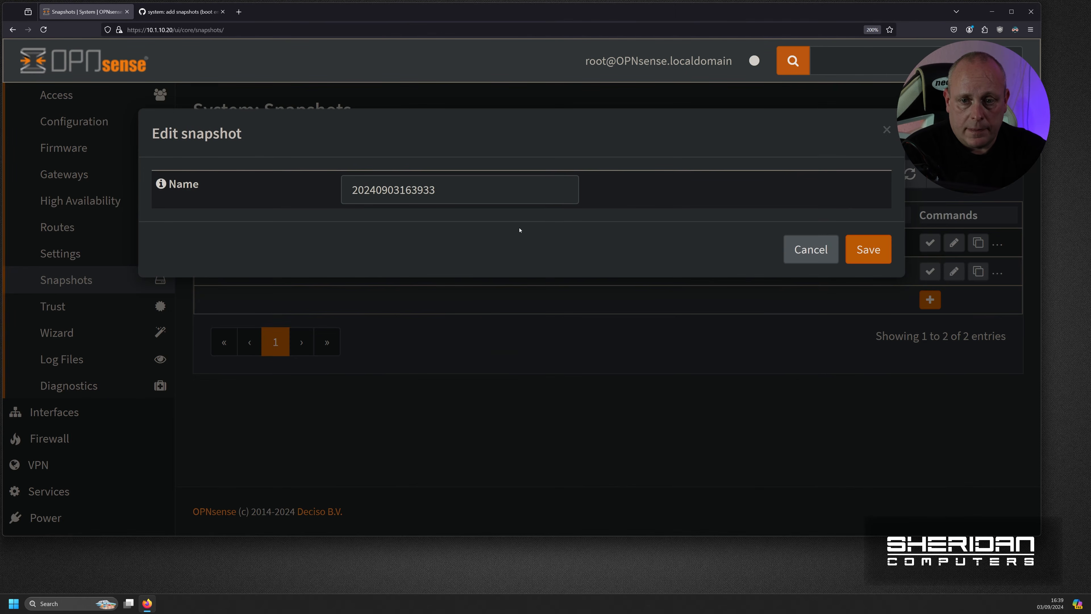
double_click(475, 191)
type("default_c")
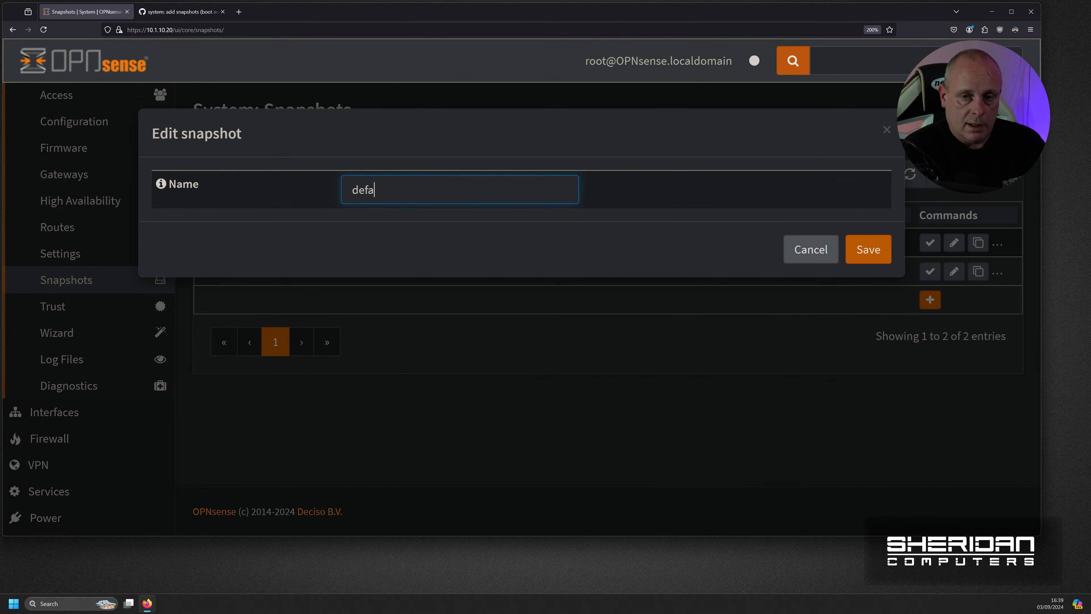
type("opy")
left_click(866, 259)
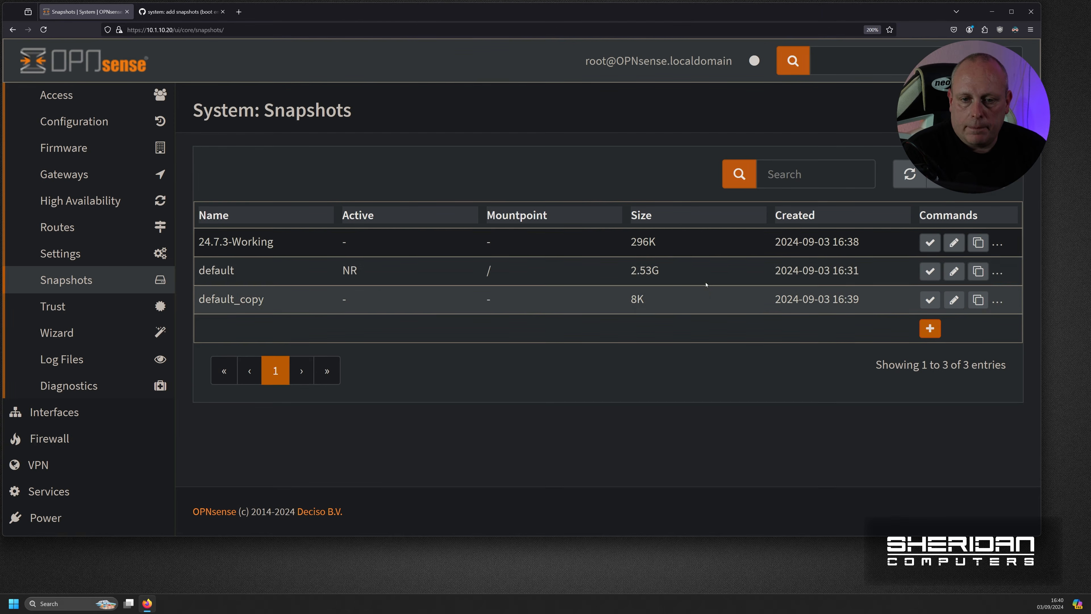
left_click(998, 302)
left_click(742, 224)
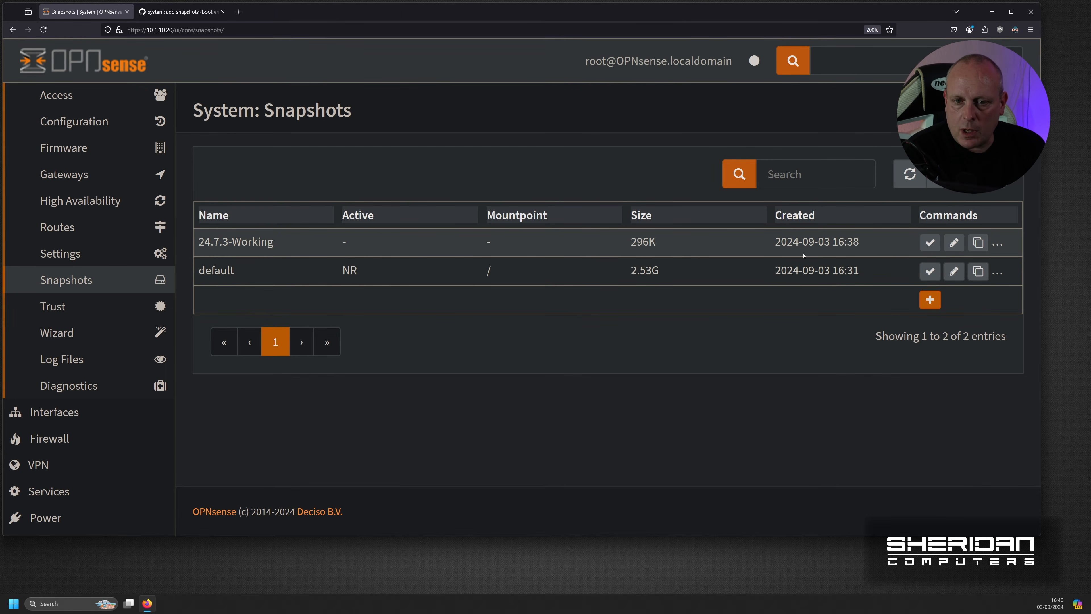
- Open the Clone dialog for 24.7.3-Working twice and back out without saving
left_click(976, 243)
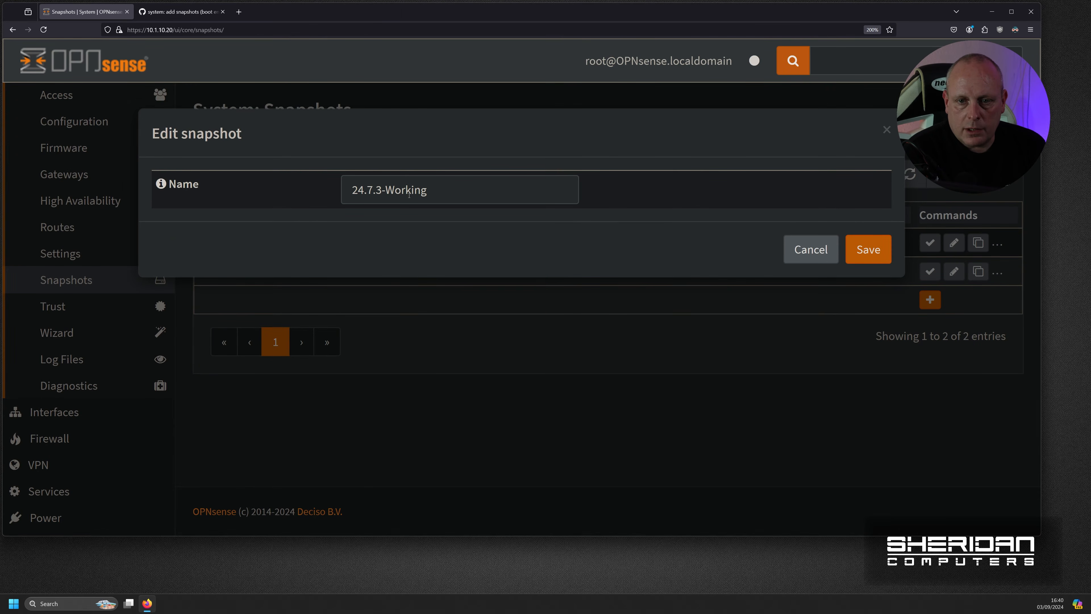
left_click(795, 248)
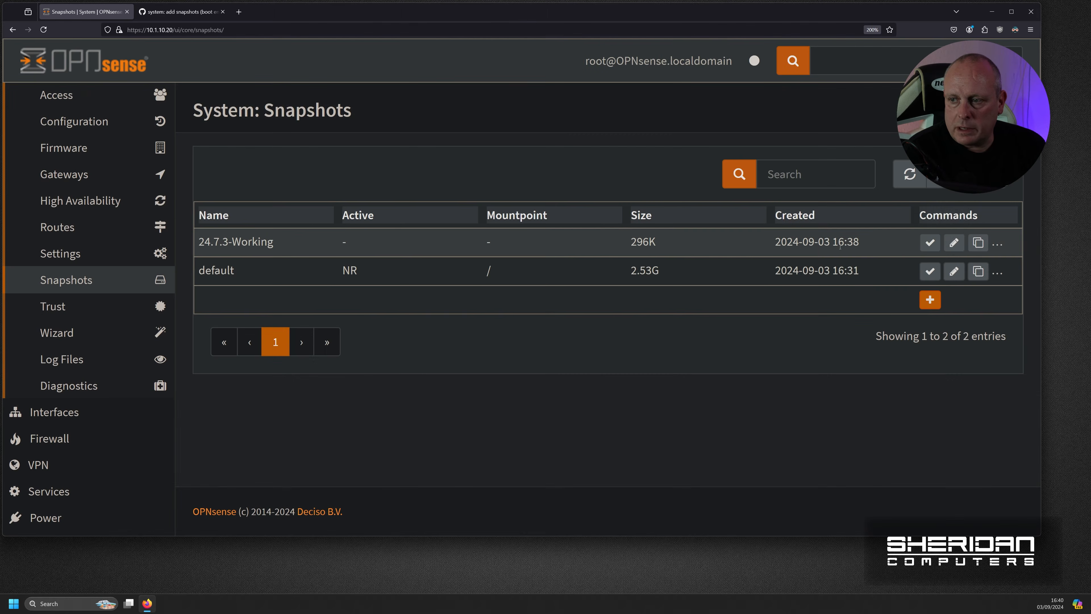
left_click(979, 244)
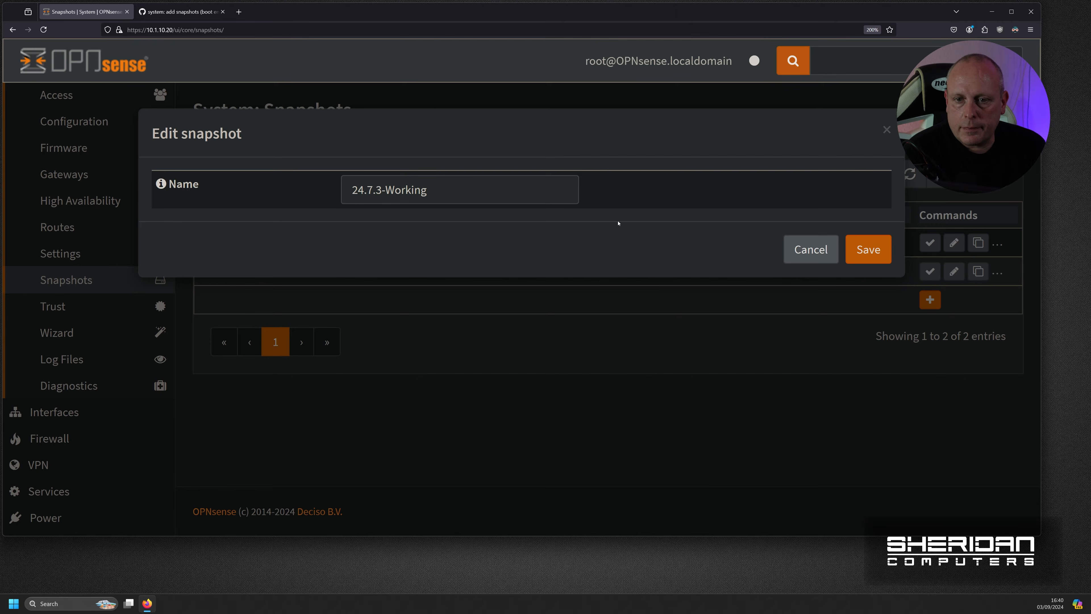
left_click(811, 249)
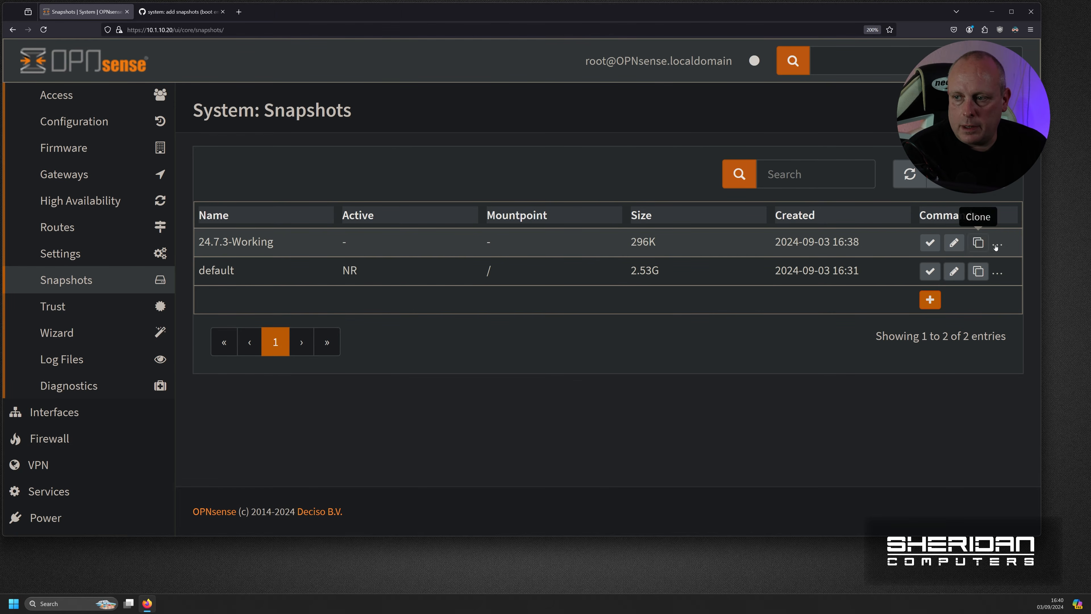
- Clone 24.7.3-Working as 24.7.3-Working_breakage
left_click(979, 242)
left_click(487, 191)
type("_")
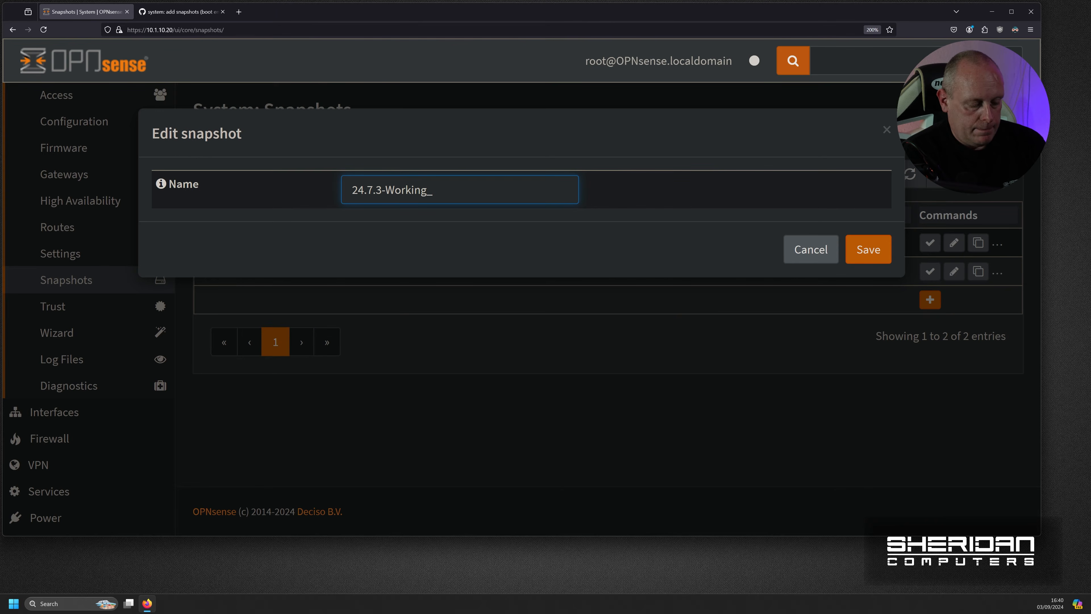
type("breakage")
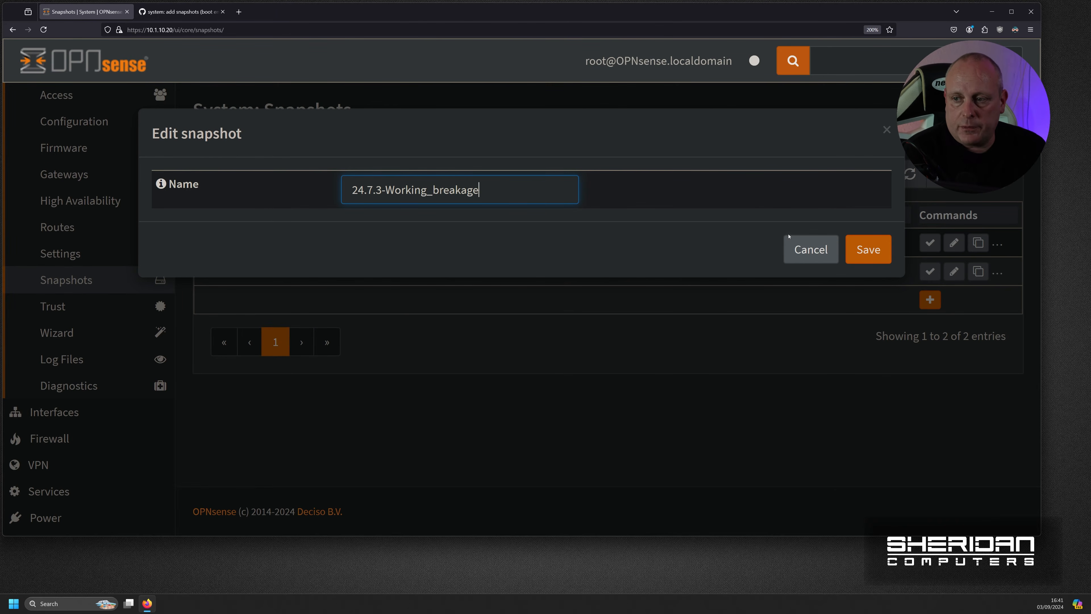
left_click(868, 250)
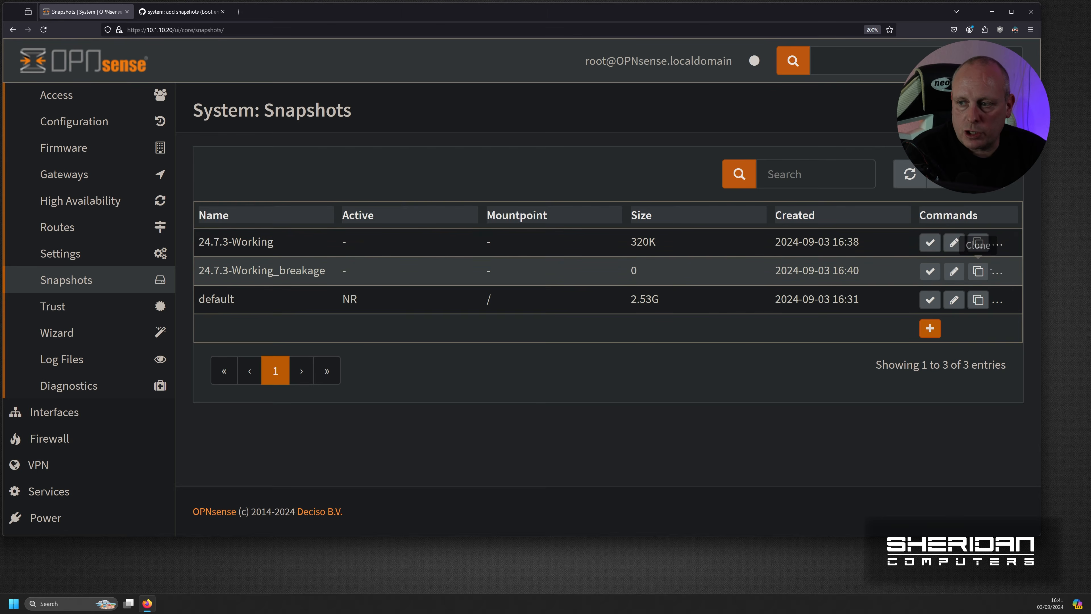
- Clone 24.7.3-Working_breakage as 24.7.3-Working_breakage_copy
left_click(979, 271)
left_click(507, 188)
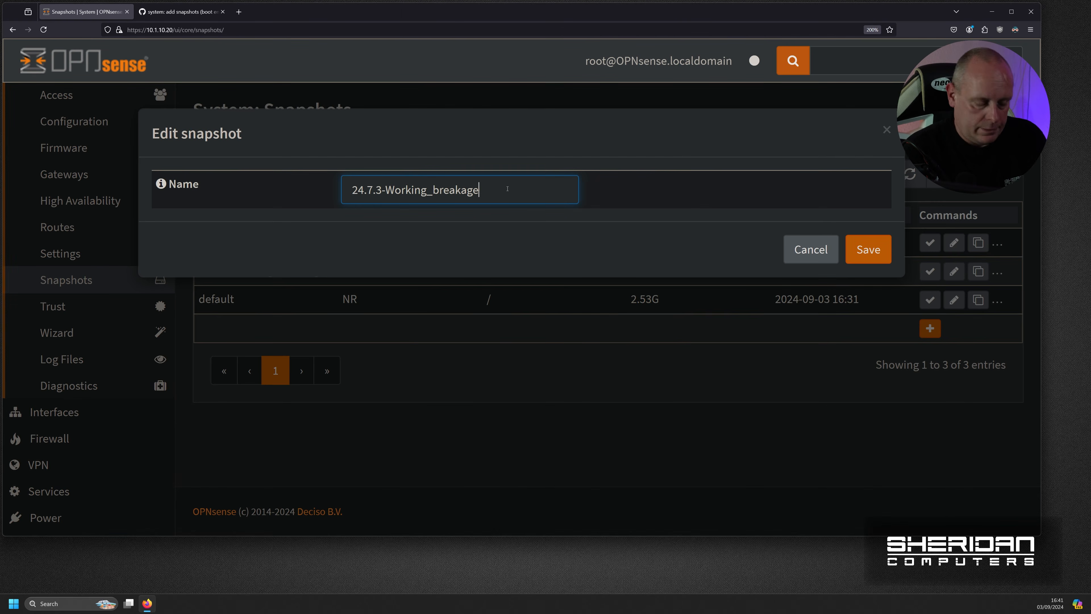
type("_copy")
left_click(869, 257)
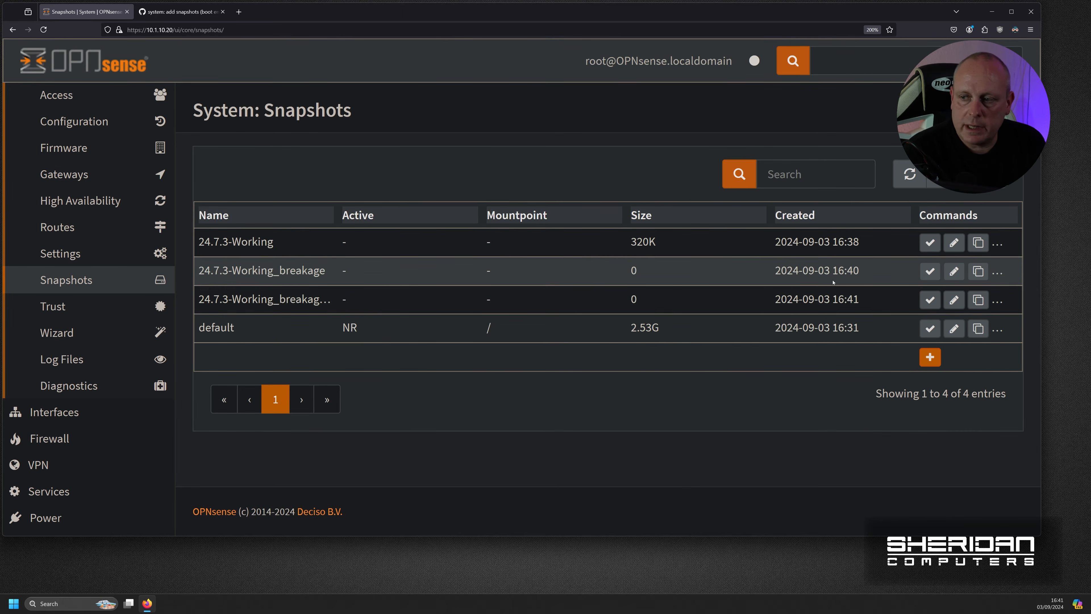
- Delete both the 24.7.3-Working_breakage_copy and 24.7.3-Working_breakage snapshots
left_click(997, 300)
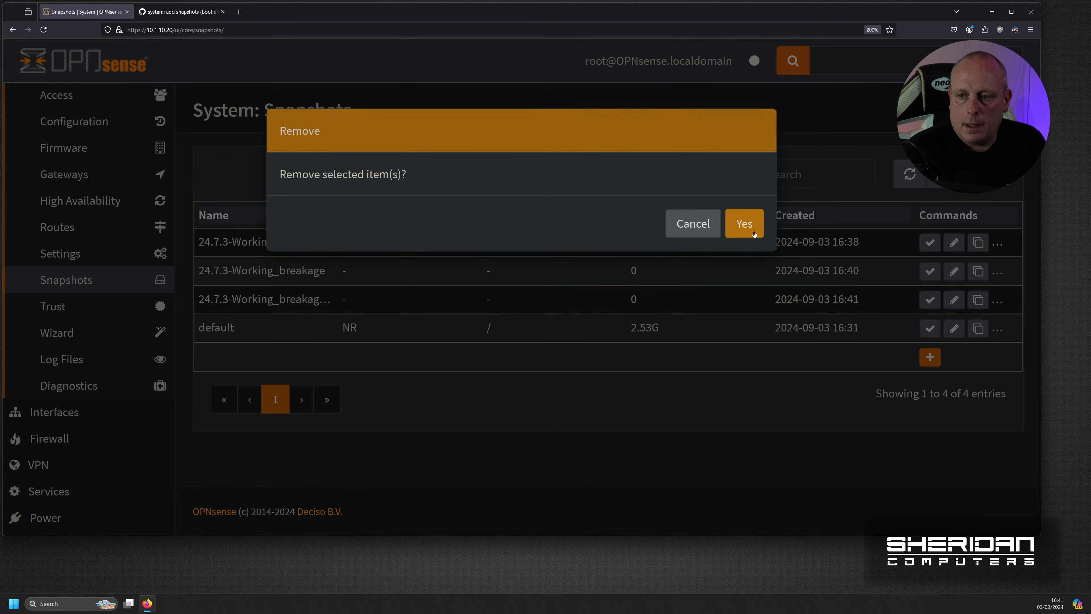
left_click(755, 234)
left_click(996, 275)
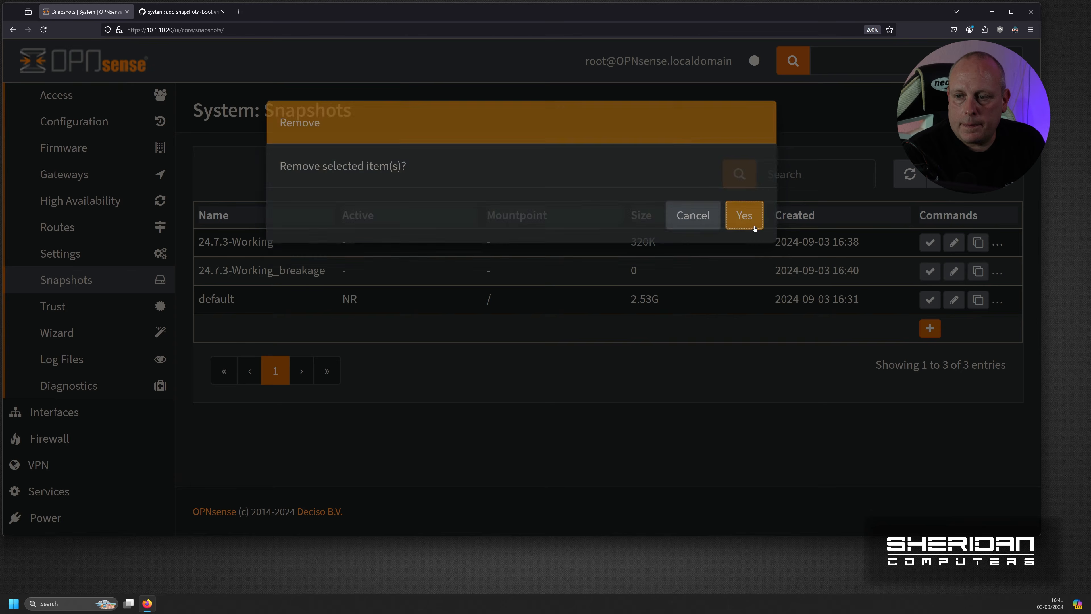
left_click(755, 228)
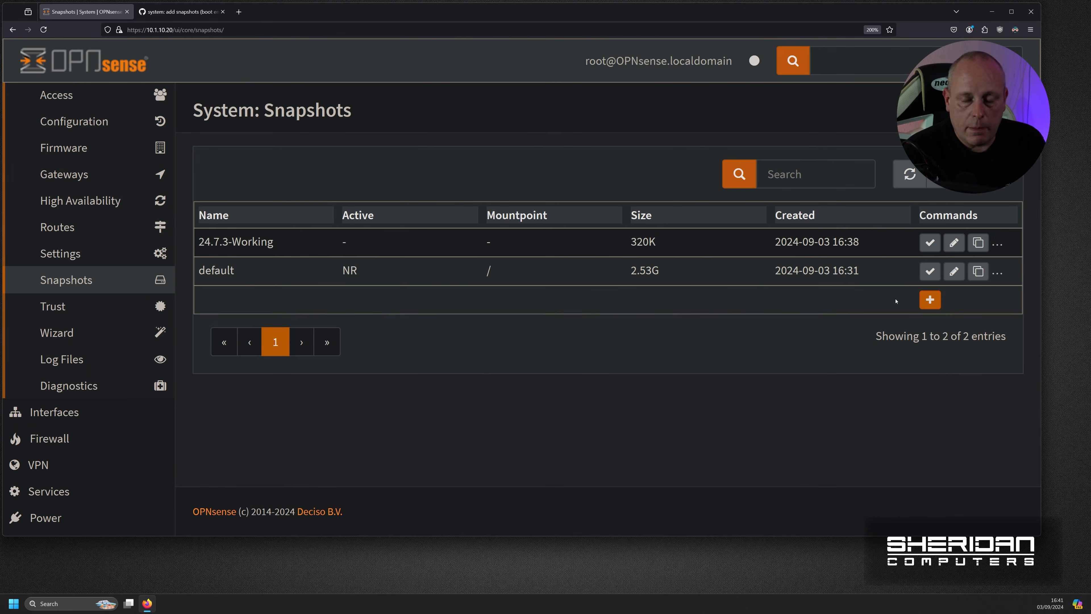
left_click(931, 299)
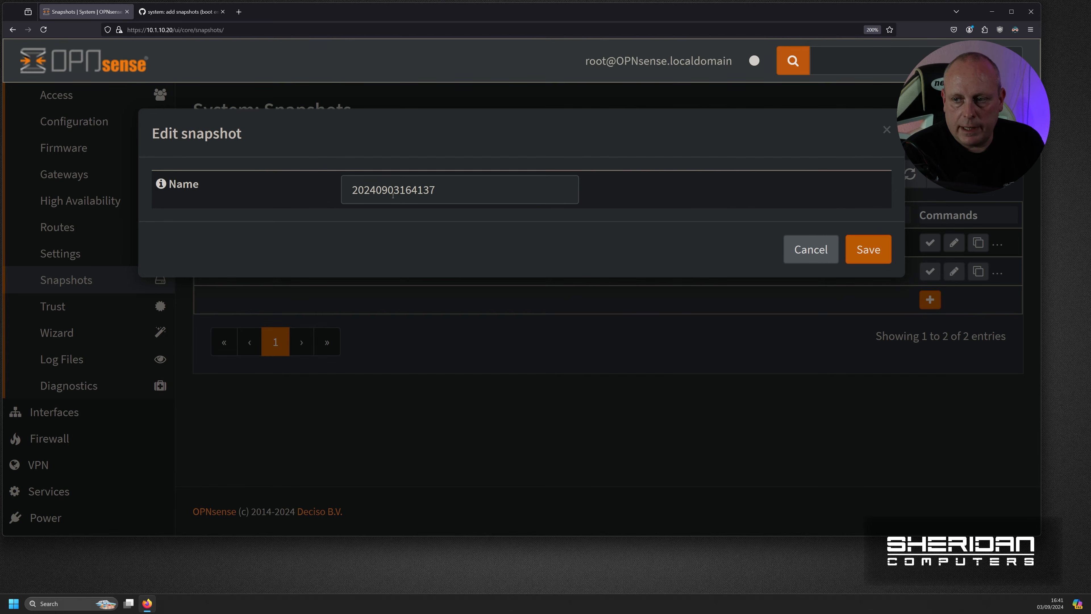
left_click(449, 195)
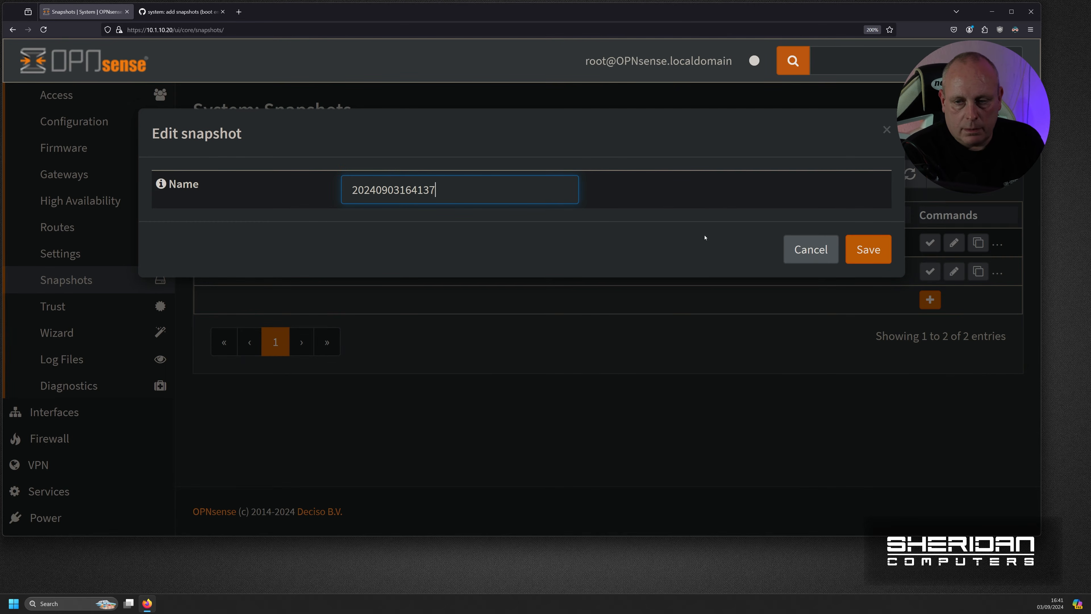
left_click(869, 250)
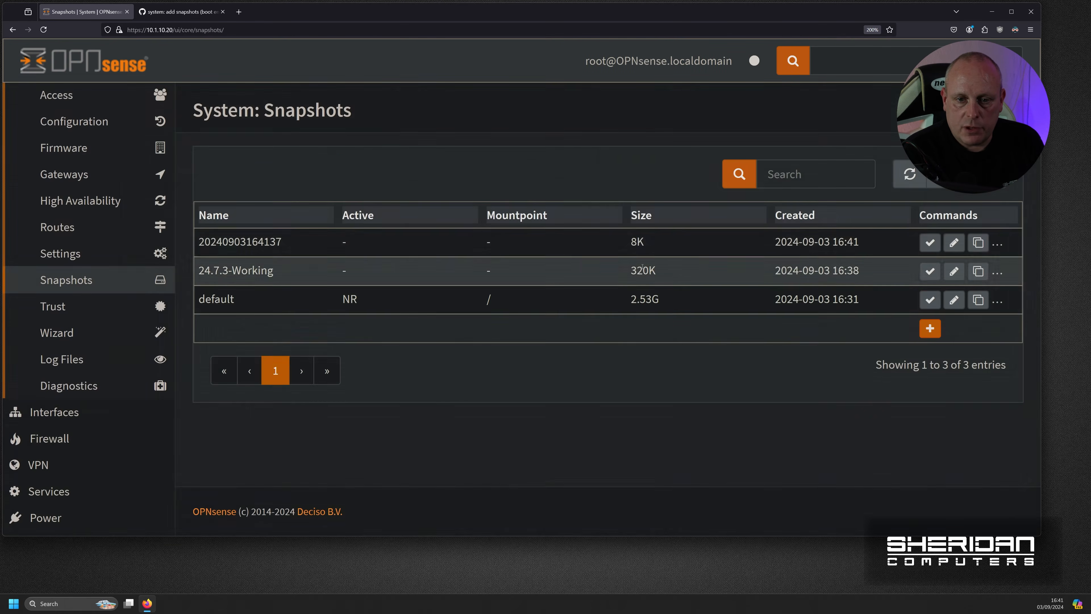
left_click(997, 243)
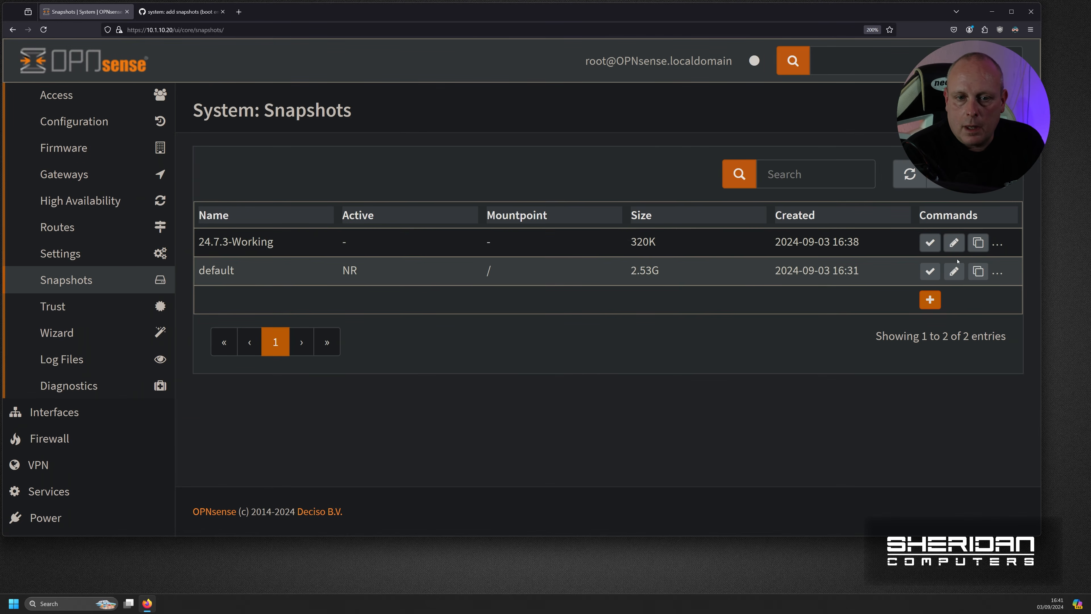
left_click(978, 247)
- Save a clone of 24.7.3-Working named 24.7.3-Working_Copy
type("_Cp[y")
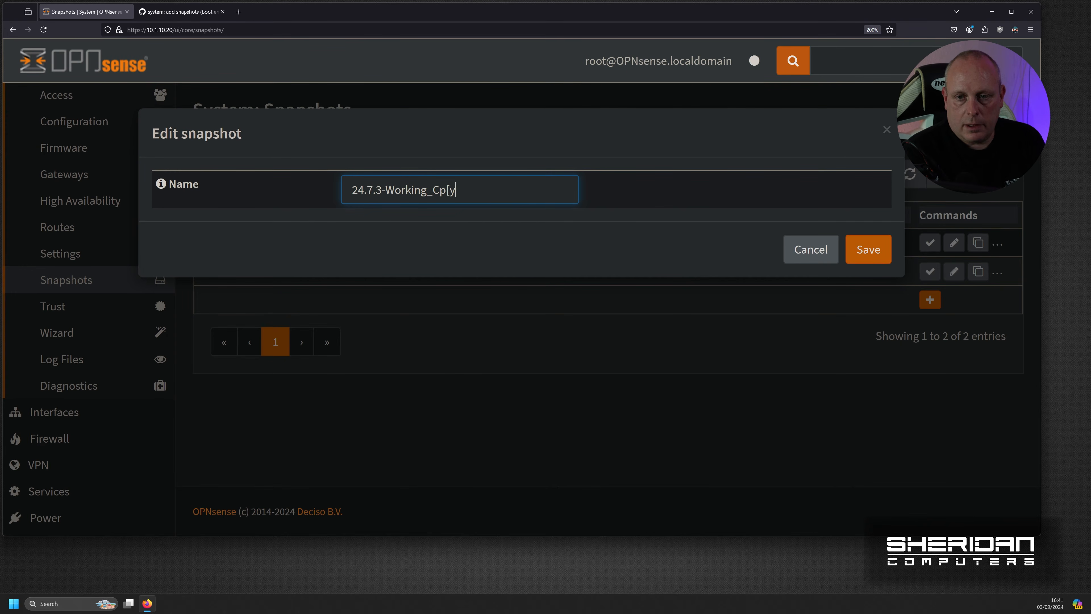
key("BackSpace")
key("BackSpace")
key("BackSpace")
key("BackSpace")
type("Copy")
key("Return")
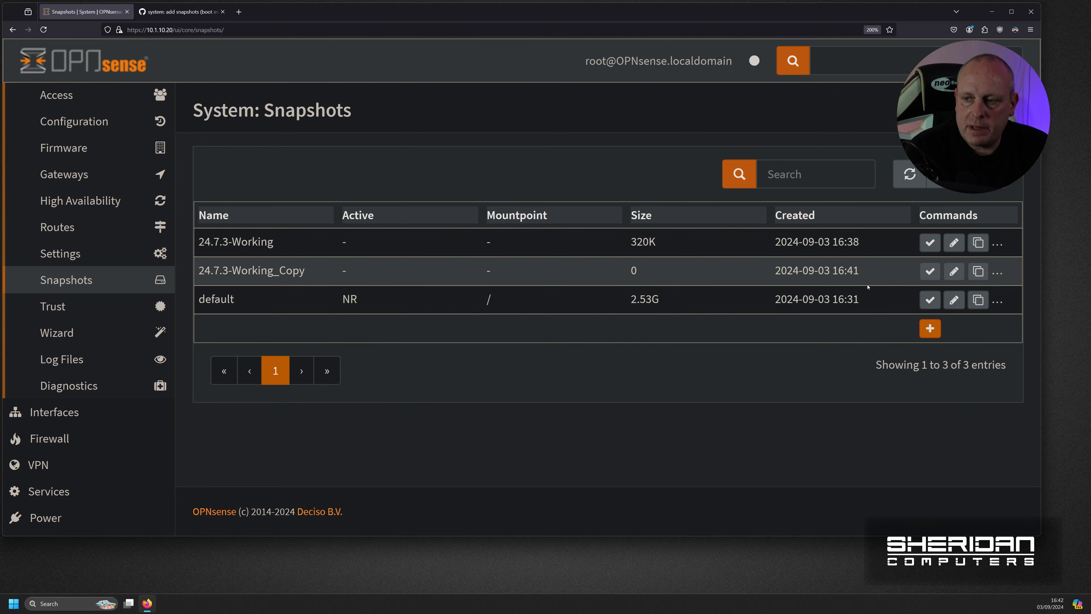
- Remove the 24.7.3-Working_Copy snapshot
left_click(998, 272)
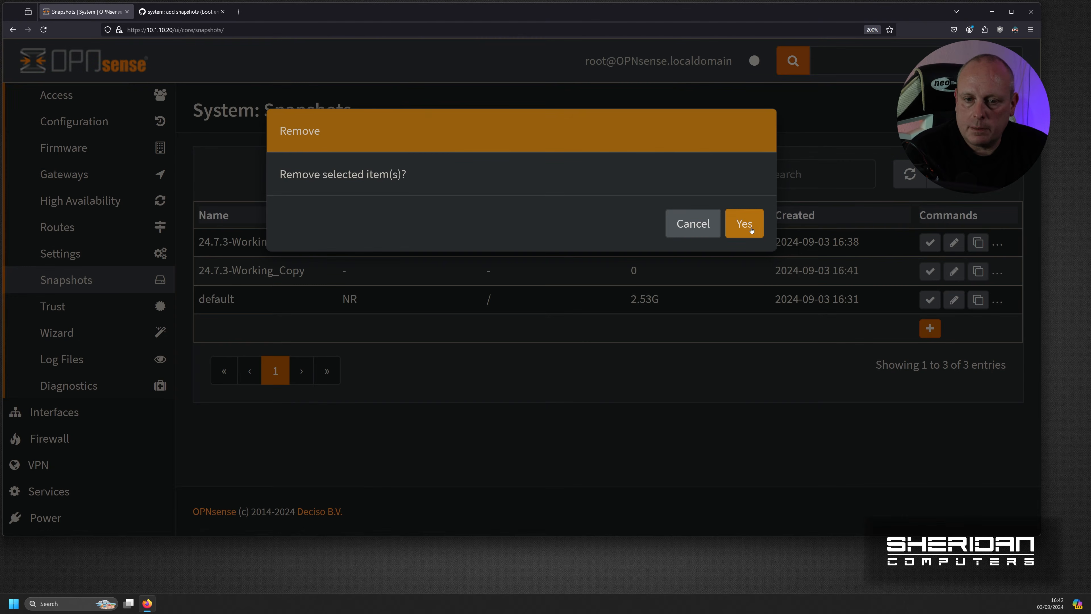
left_click(745, 224)
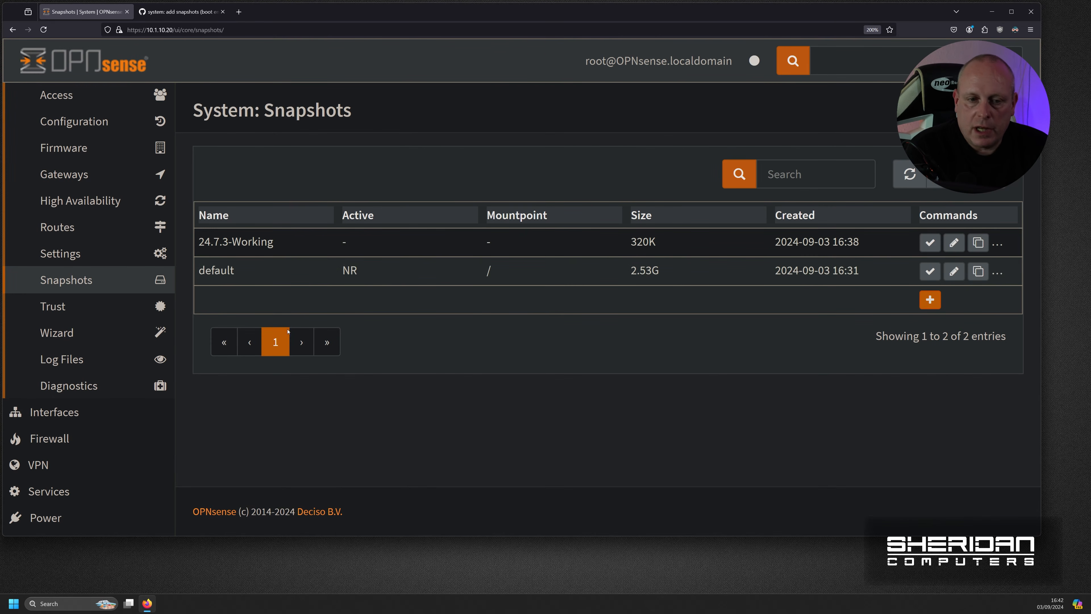
left_click(69, 440)
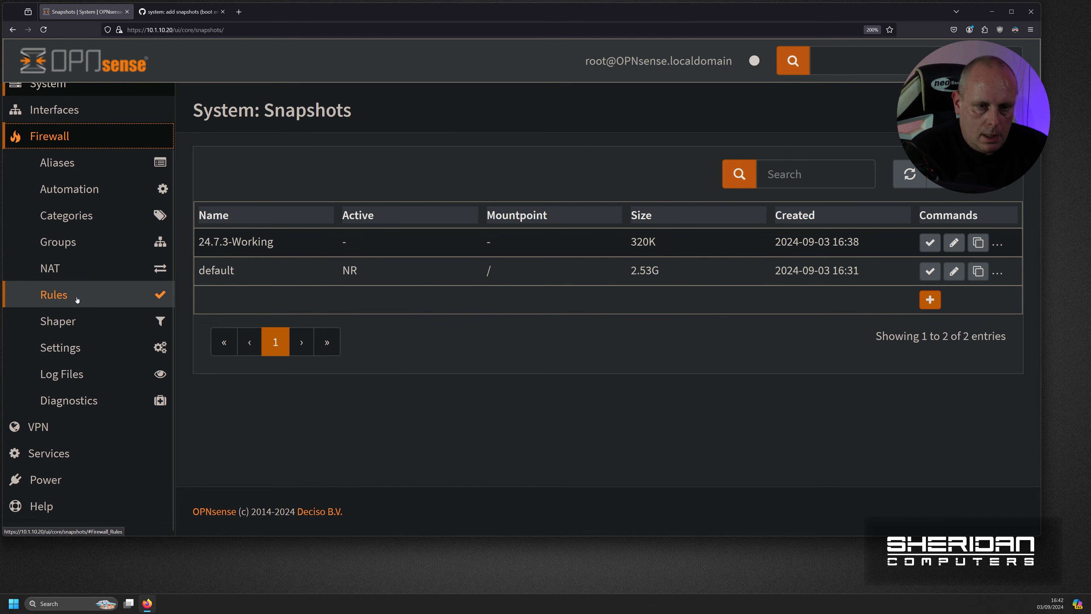
- Disable the WAN interface, save and apply the change, then return to System > Snapshots
scroll(73, 249, "up", 3)
left_click(73, 176)
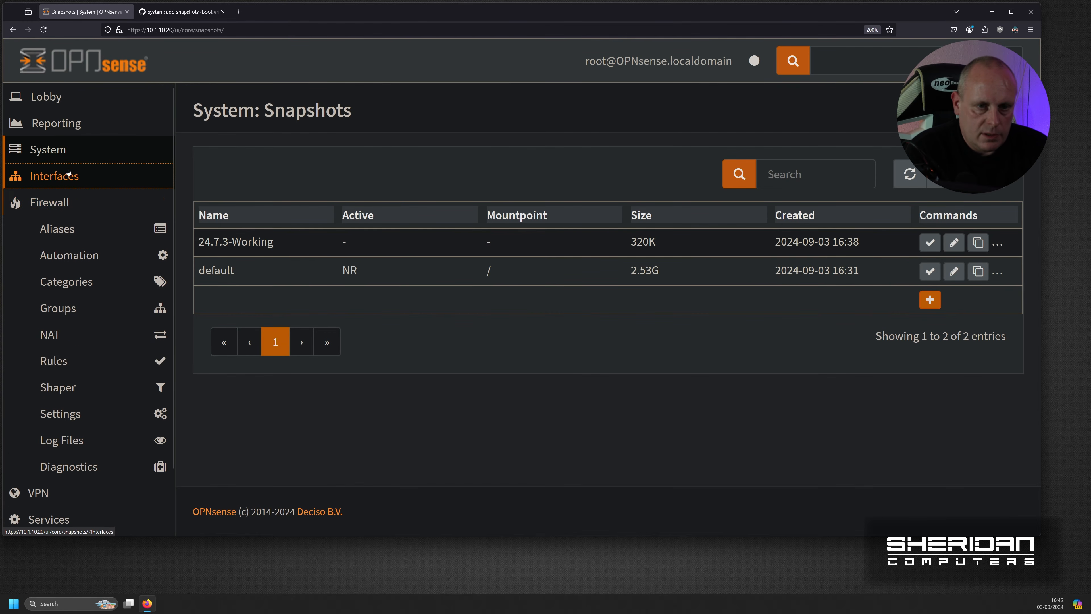
left_click(76, 220)
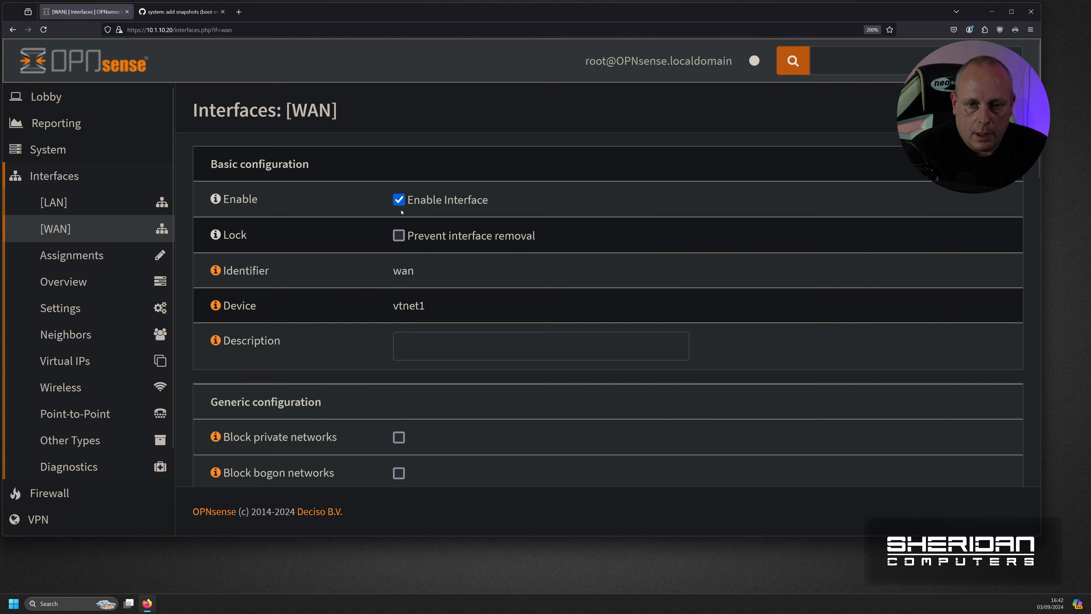
left_click(399, 200)
left_click(416, 416)
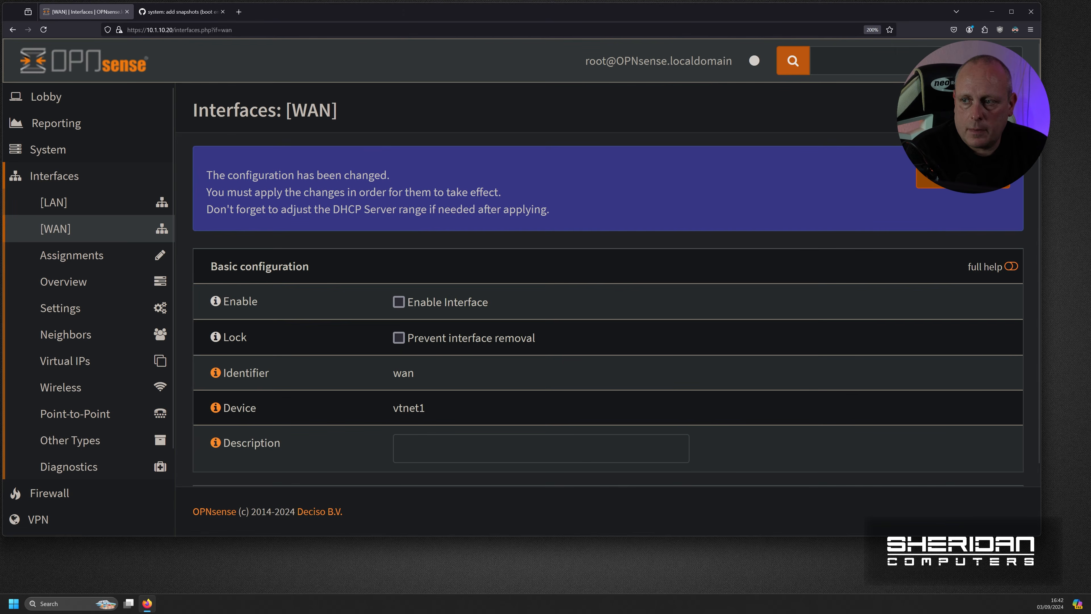
left_click(963, 177)
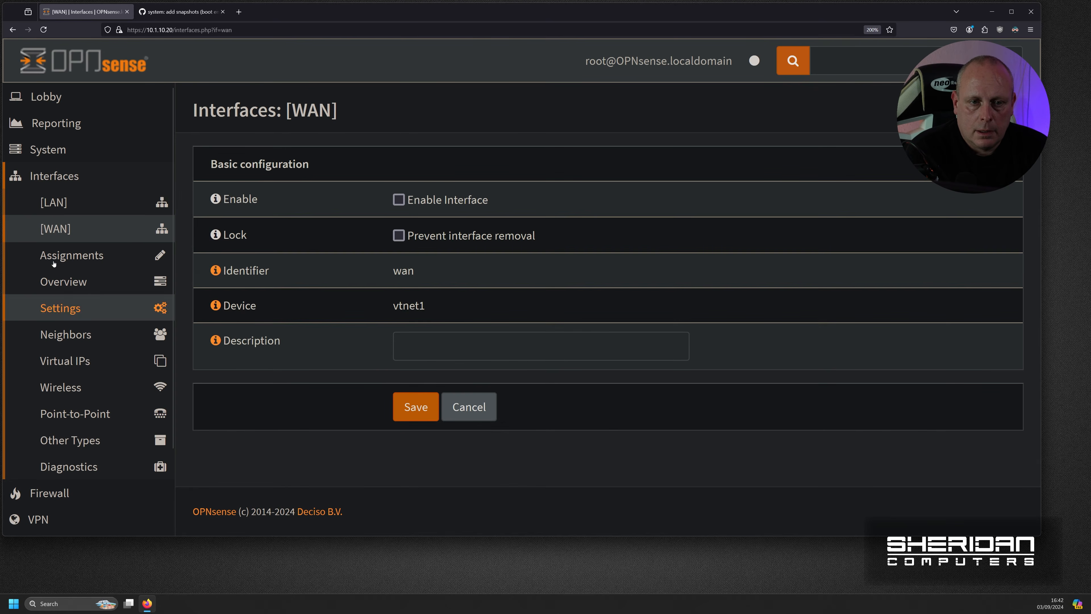
left_click(73, 151)
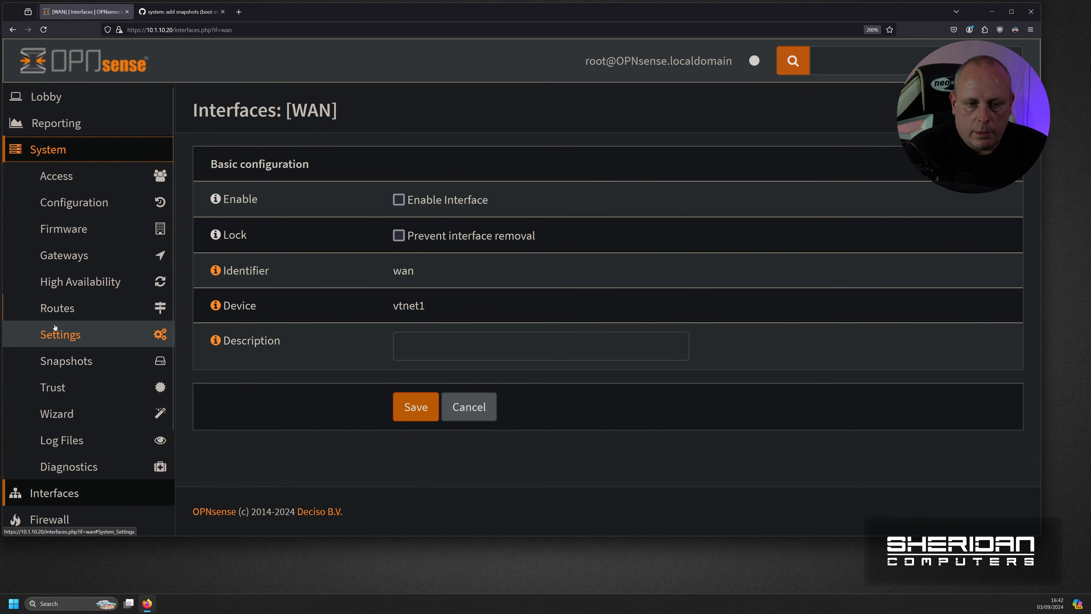
left_click(80, 362)
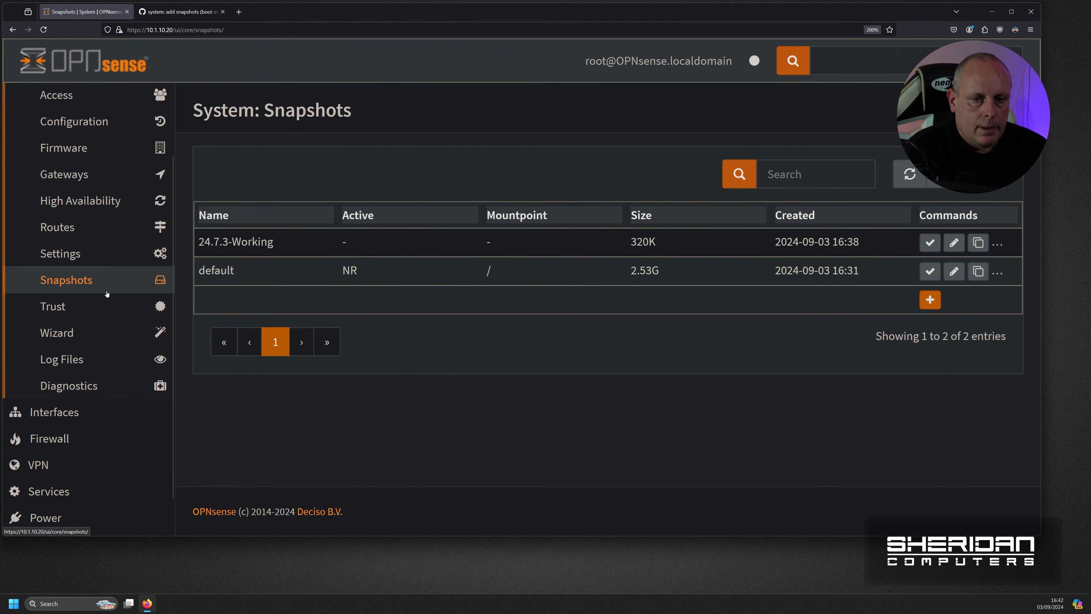
- Check for firmware updates under System > Firmware > Updates and dismiss the network-unreachable repository error
scroll(84, 278, "up", 2)
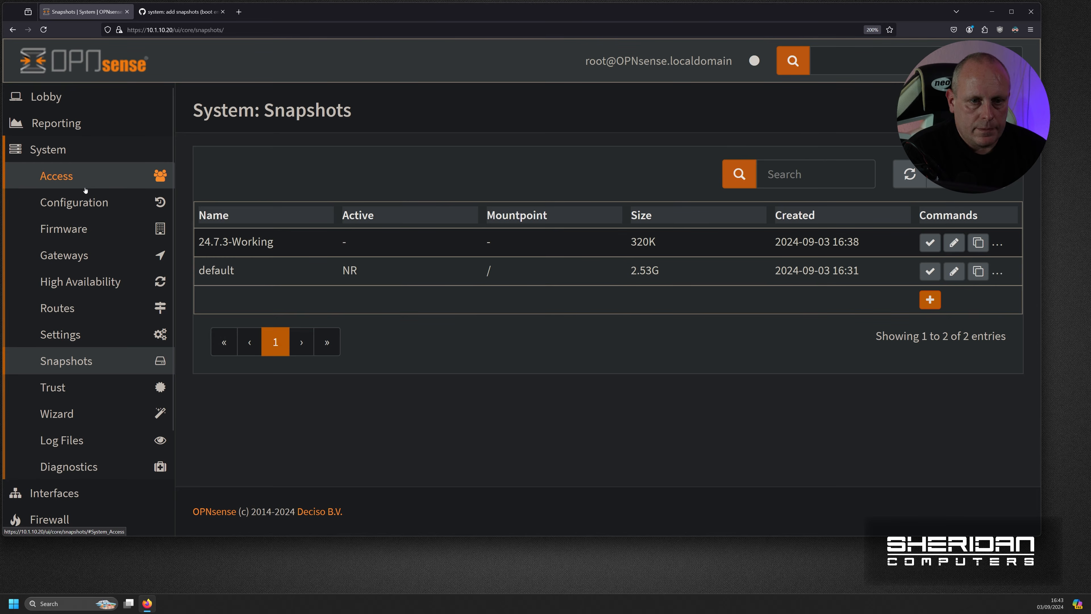
left_click(87, 236)
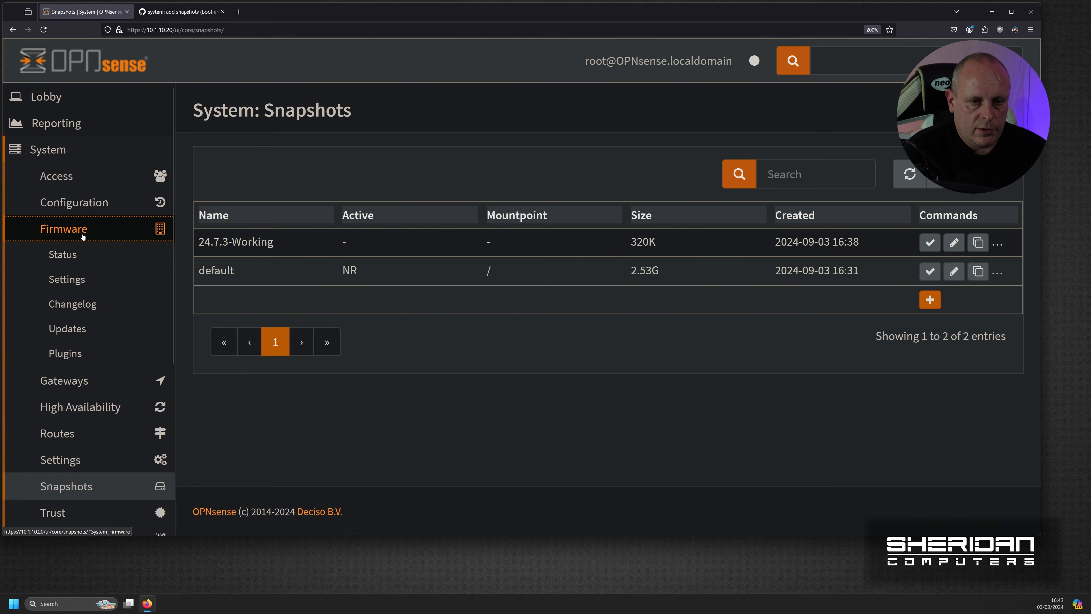
left_click(80, 335)
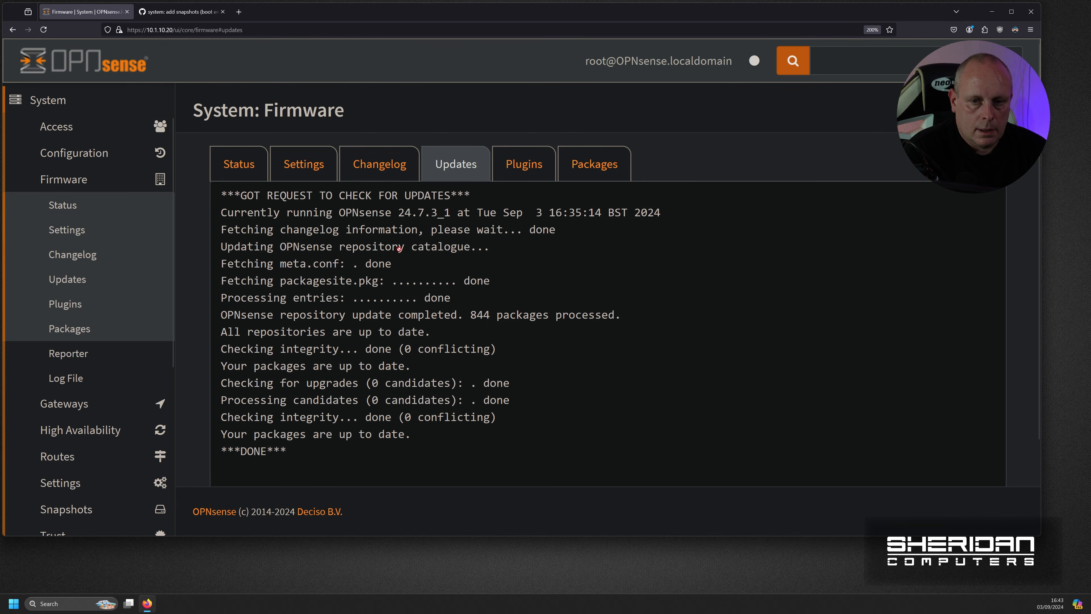
left_click(410, 417)
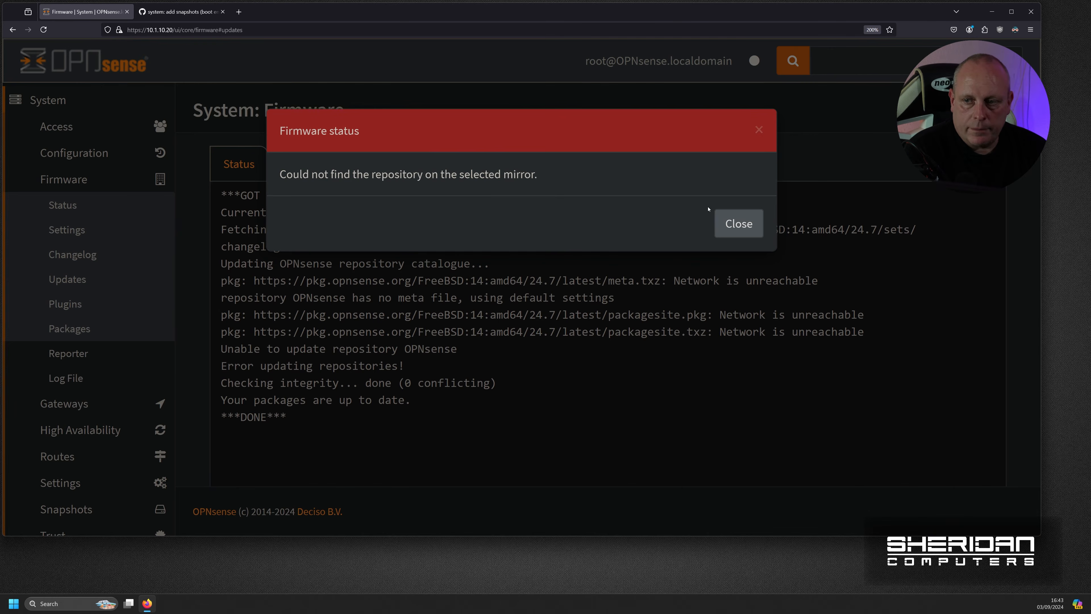
left_click(746, 222)
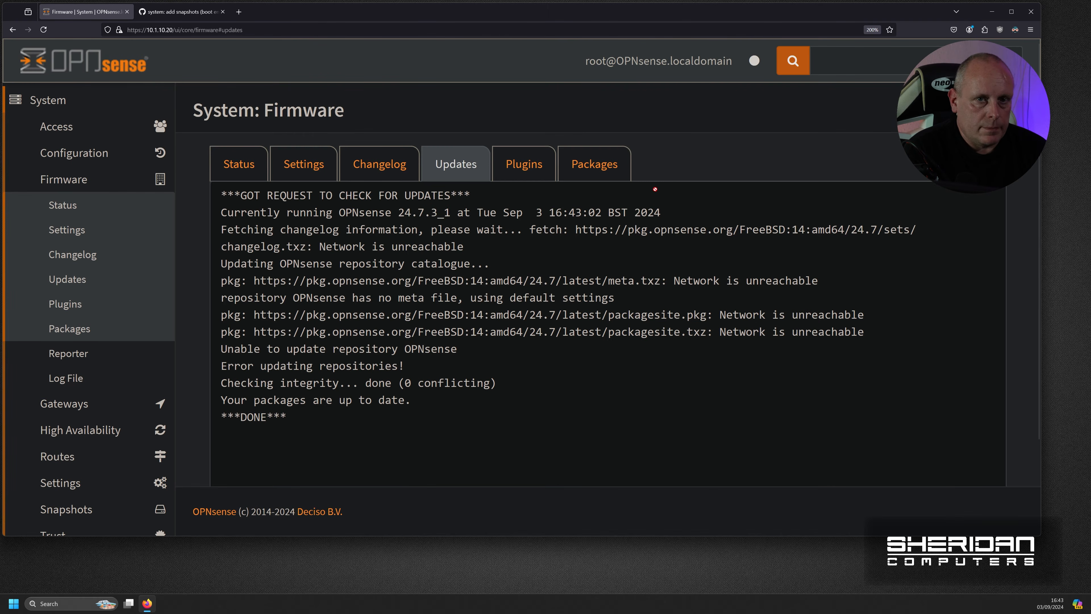
left_click(185, 17)
- Load the Proxmox web interface at 10.1.10.5:8006 and expand the pve node
key("ctrl+l")
type("10.1.10.20")
key("BackSpace")
key("BackSpace")
type("5:8006")
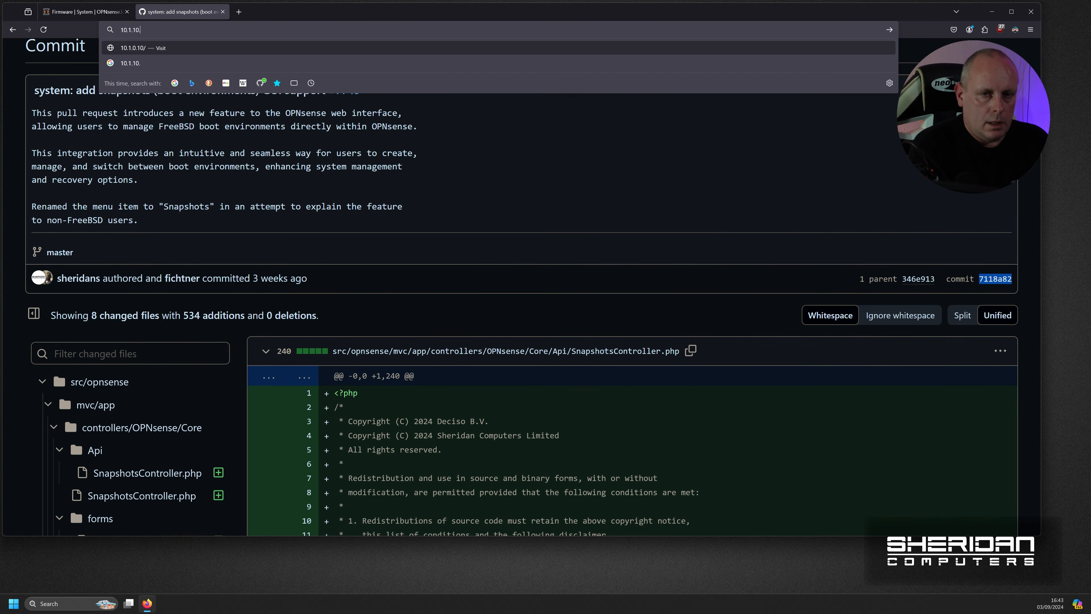
key("Return")
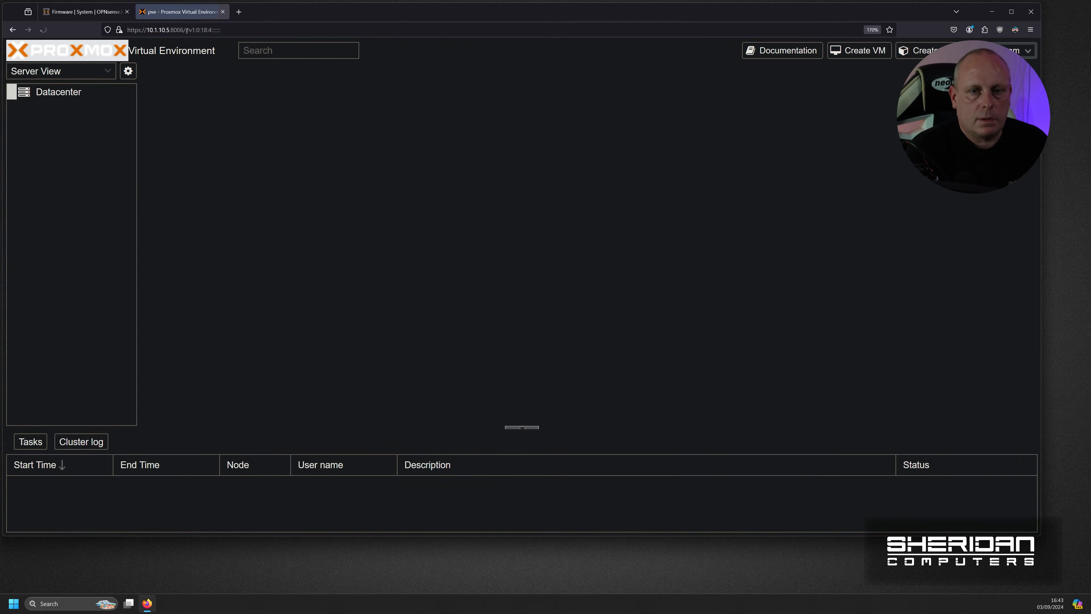
left_click(25, 108)
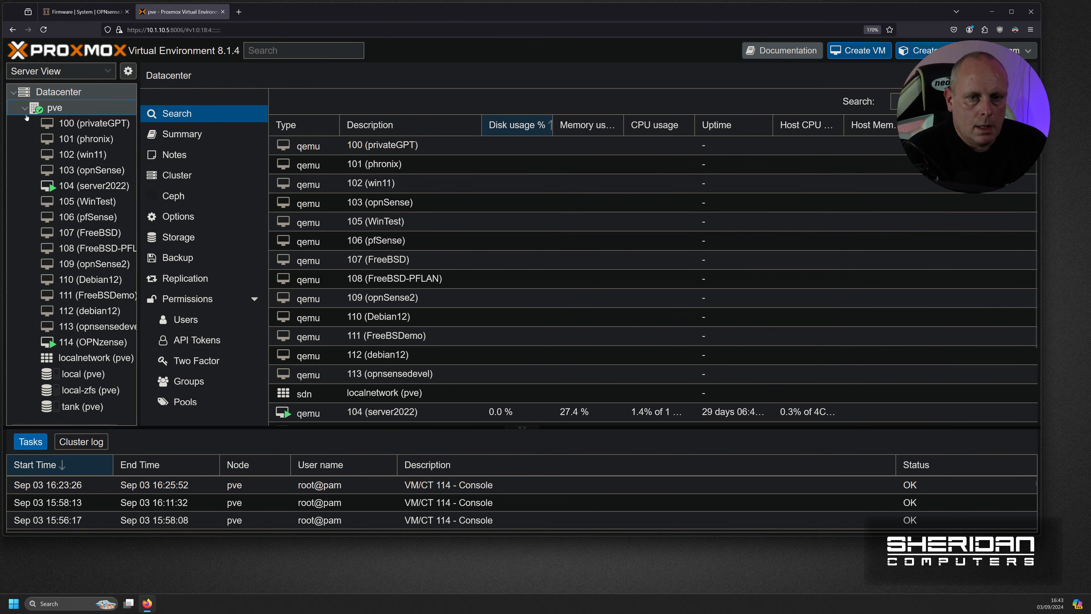
- Open the console of VM 114 (OPNzense) and log in as root
left_click(88, 342)
left_click(213, 121)
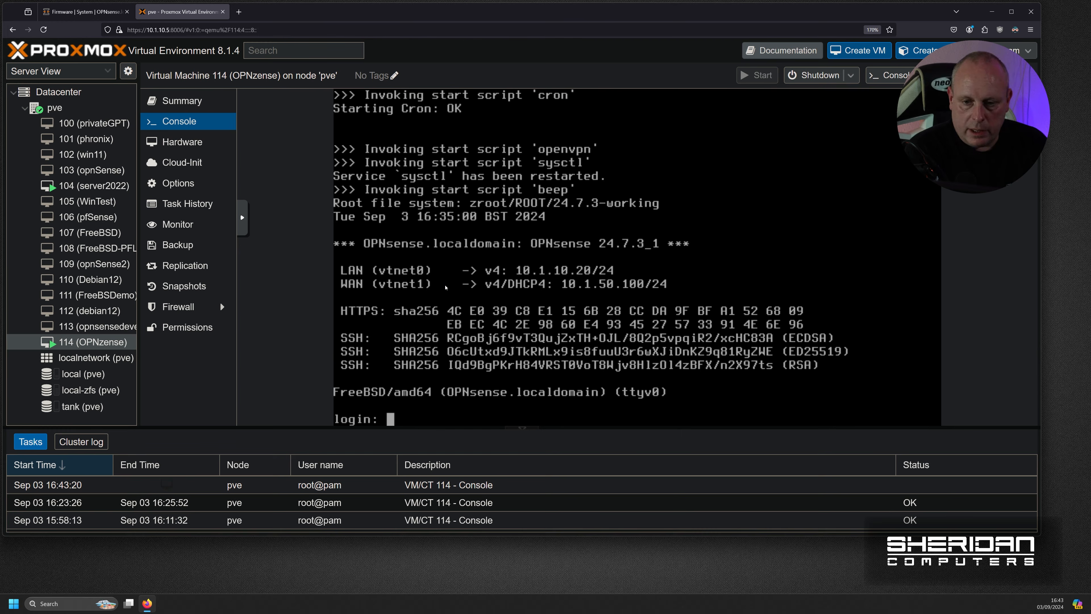
type("root")
key("Return")
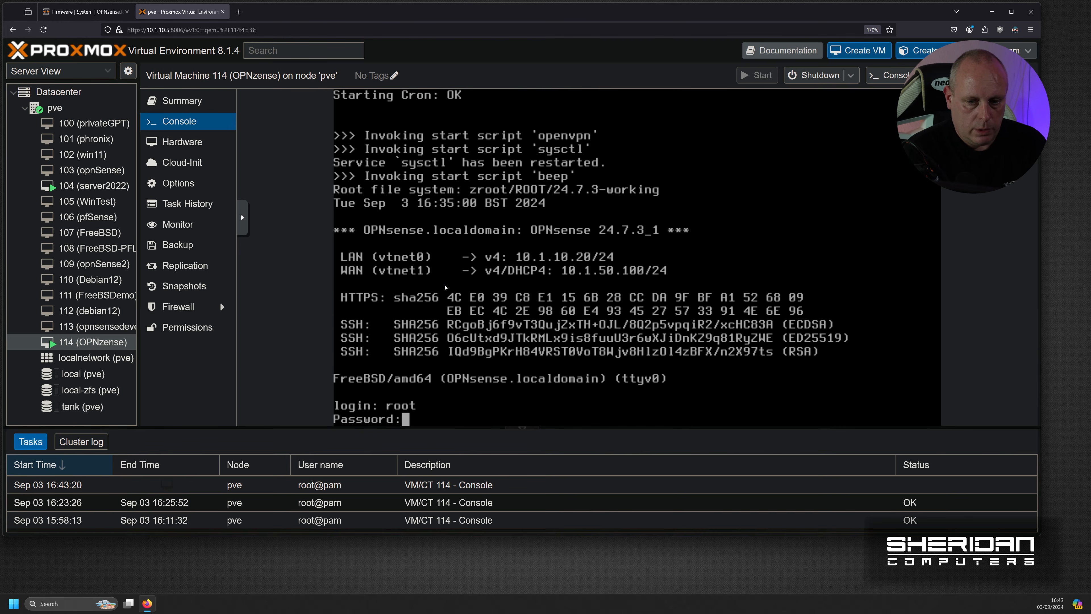
key("Return")
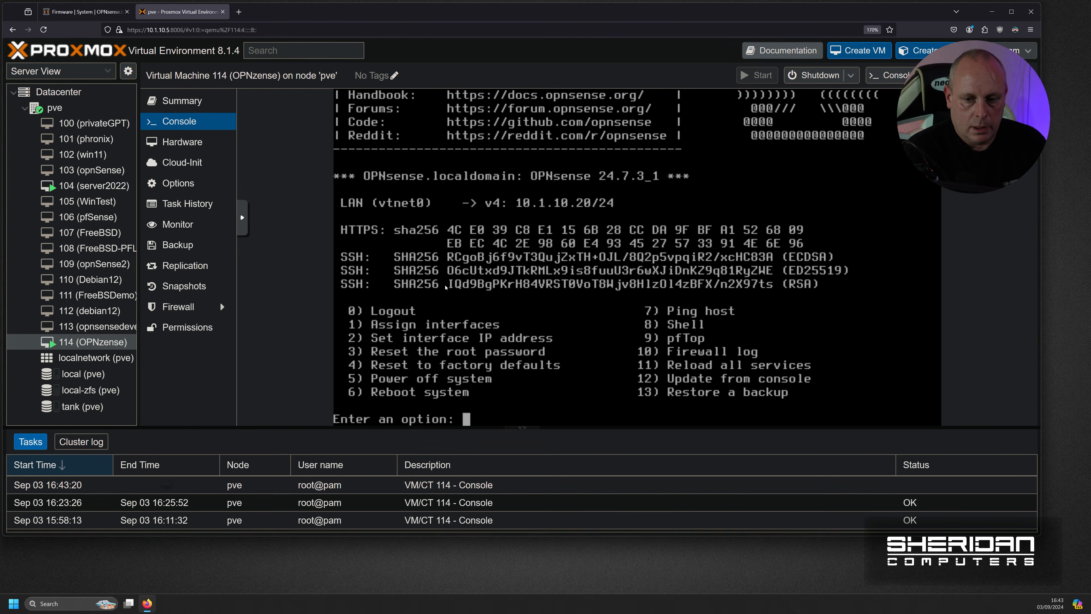
- From the option 8 shell, ping 8.8.8.8 and stop it after it fails with no route
type("8")
key("Return")
type("ping 8.8.8.8")
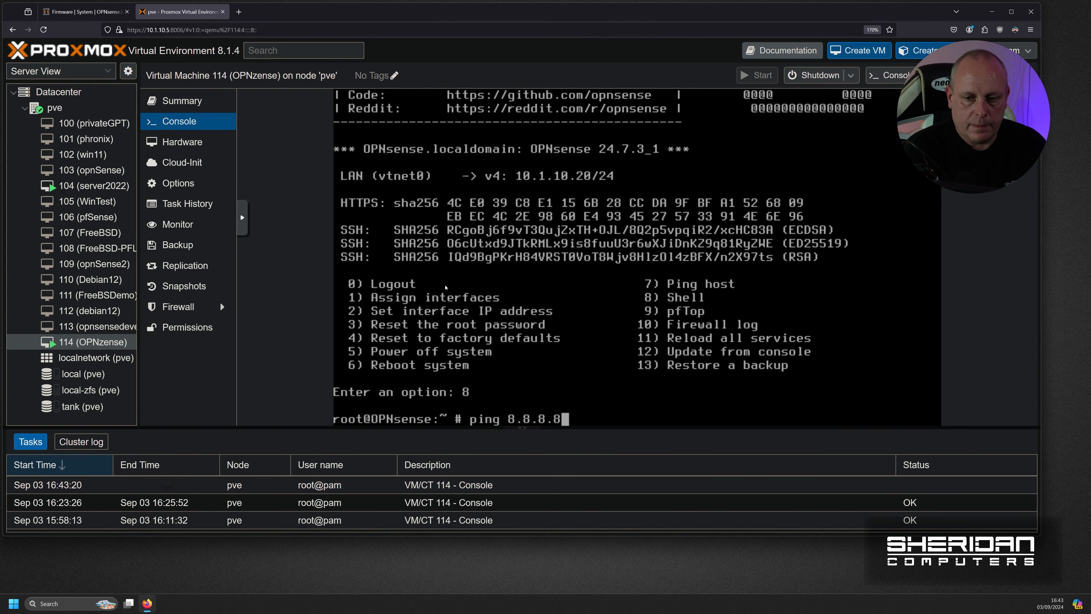
key("Return")
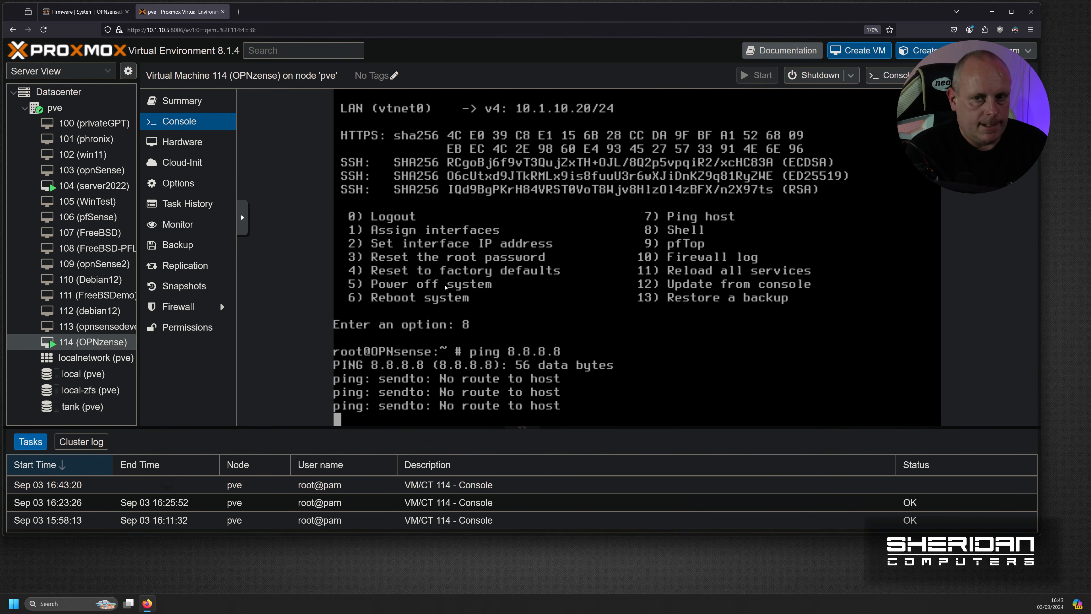
key("ctrl+c")
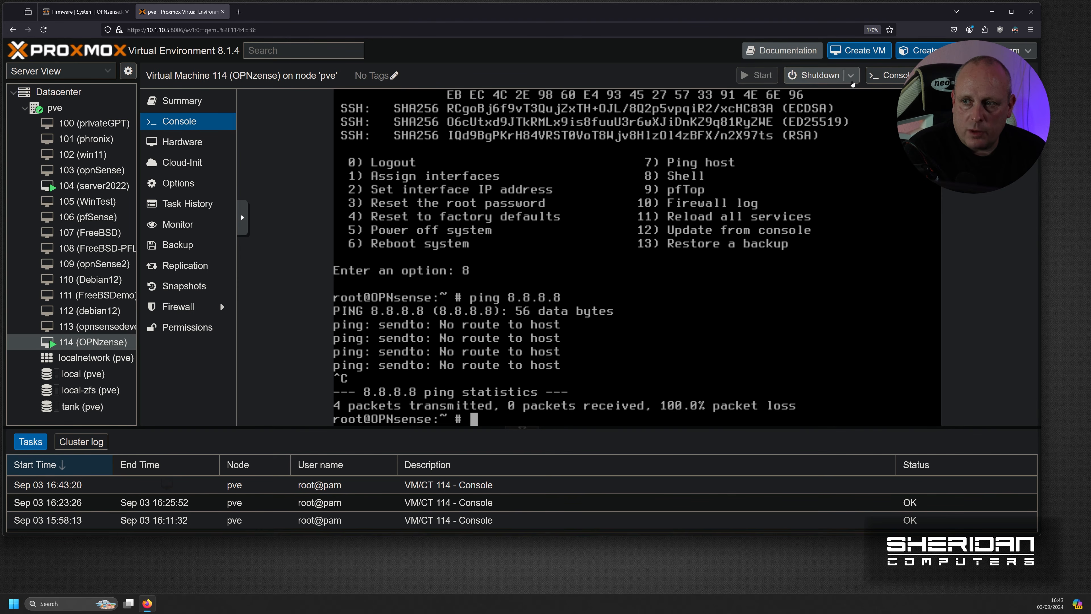
- Reboot VM 114 from the Proxmox power options and confirm
left_click(851, 78)
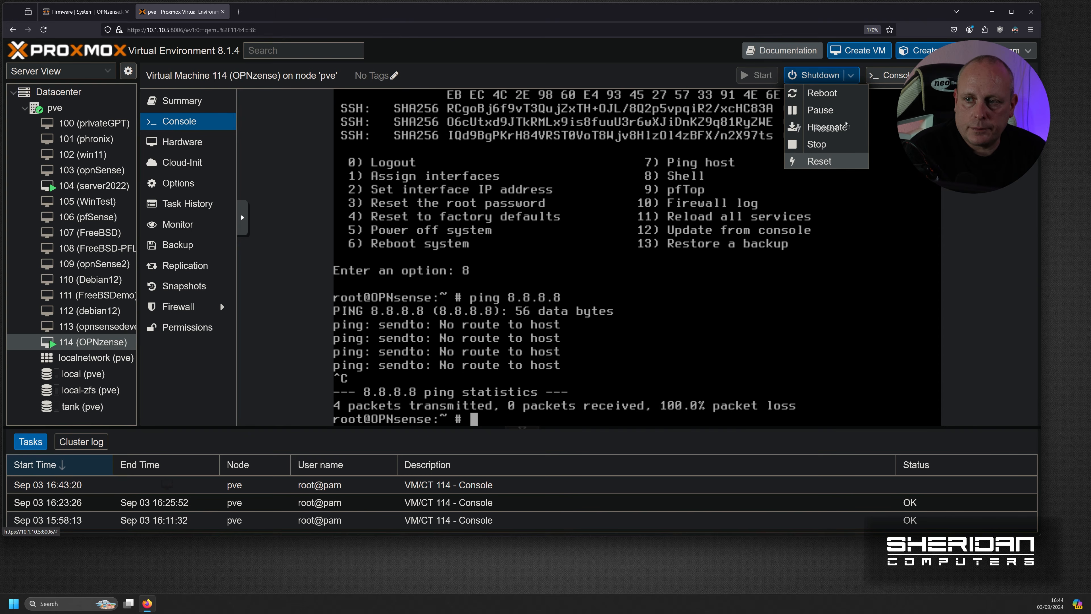
left_click(822, 93)
left_click(494, 318)
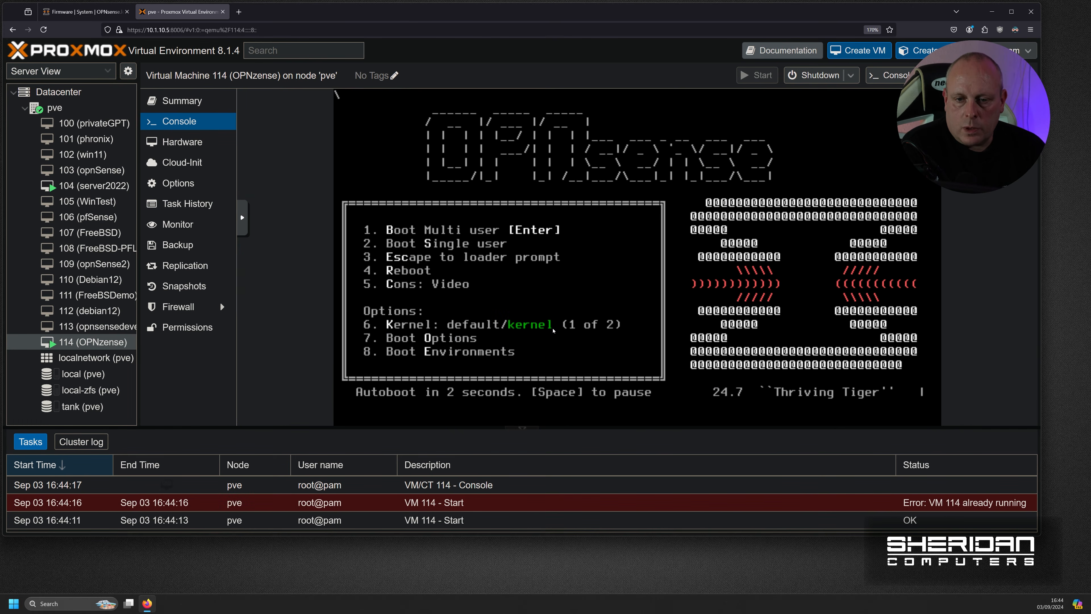
- In the boot menu's boot environments, make 24.7.3-Working active and boot it
key("6")
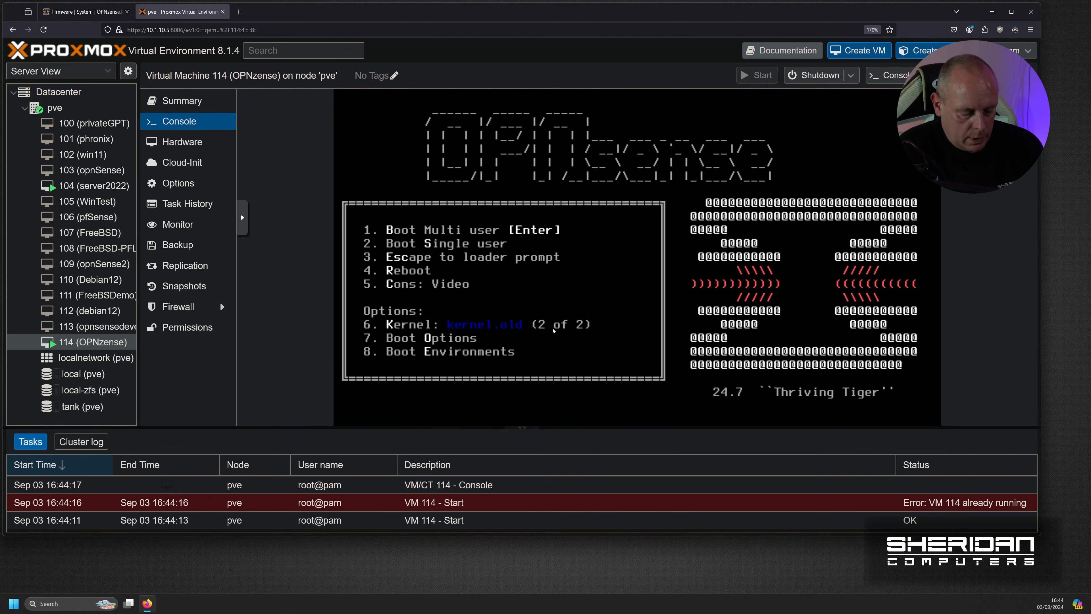
key("8")
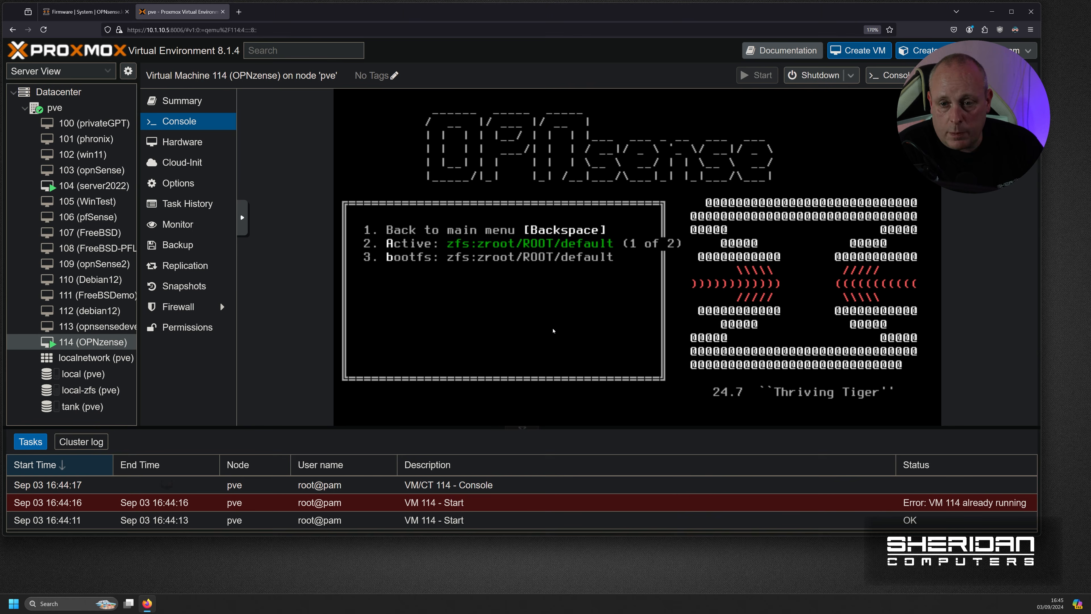
key("2")
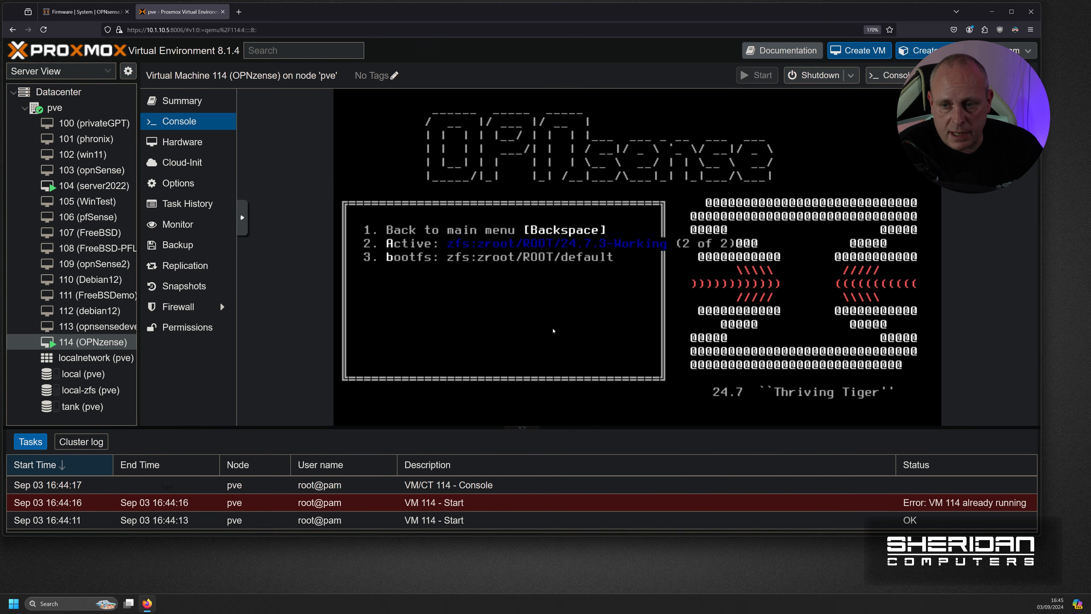
key("2")
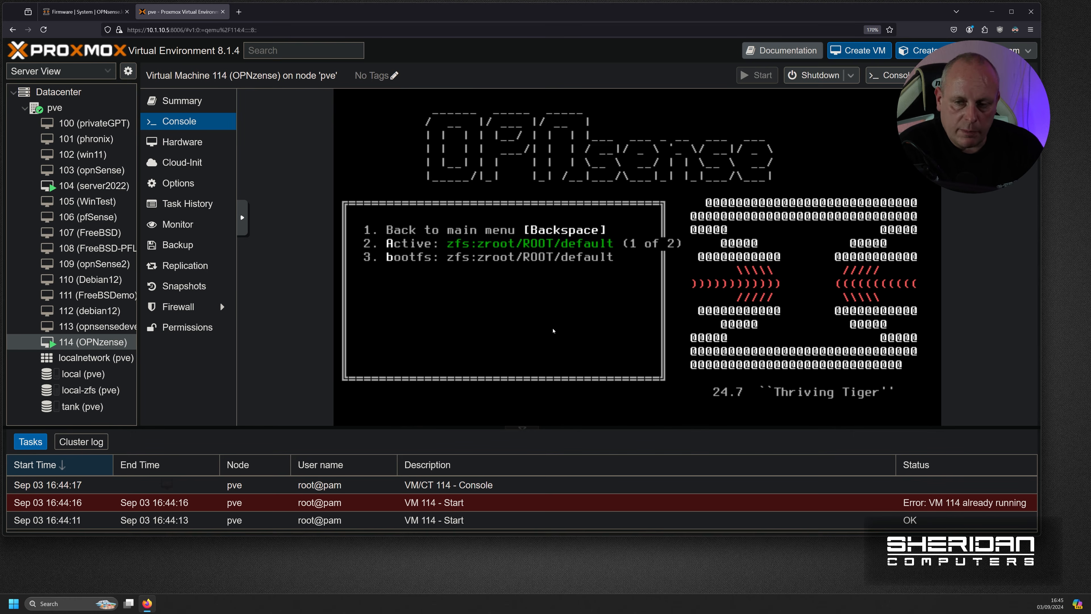
key("2")
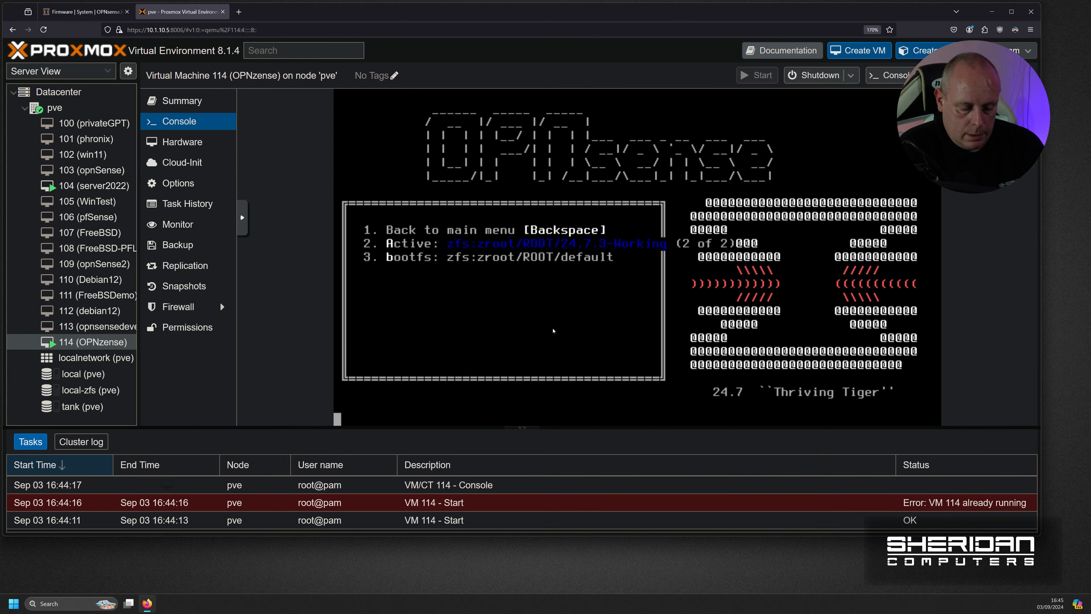
key("Return")
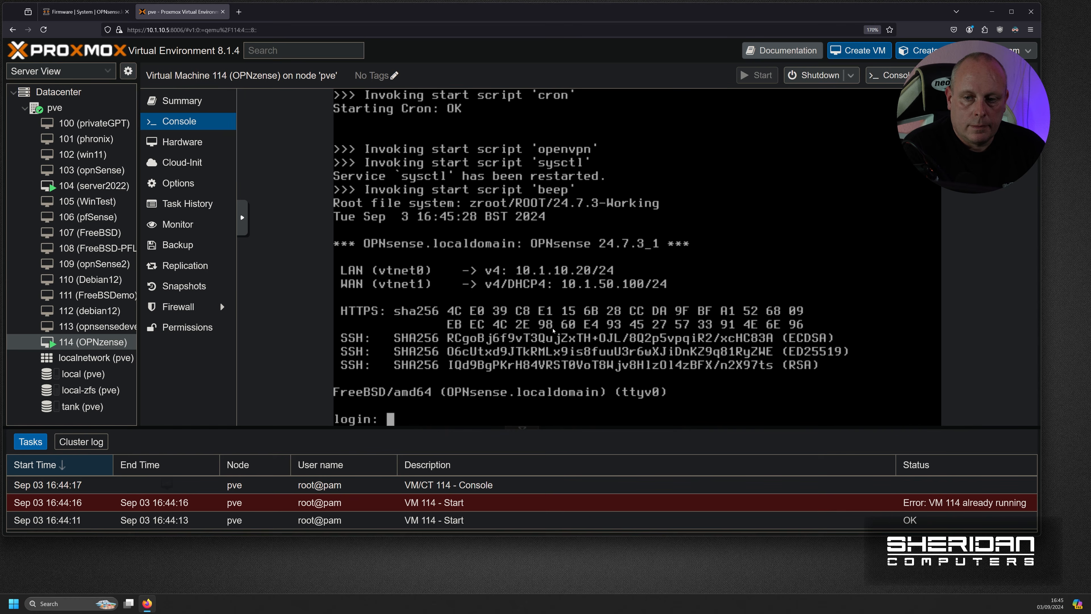
- Log in to the OPNsense console as root with the password
type("root")
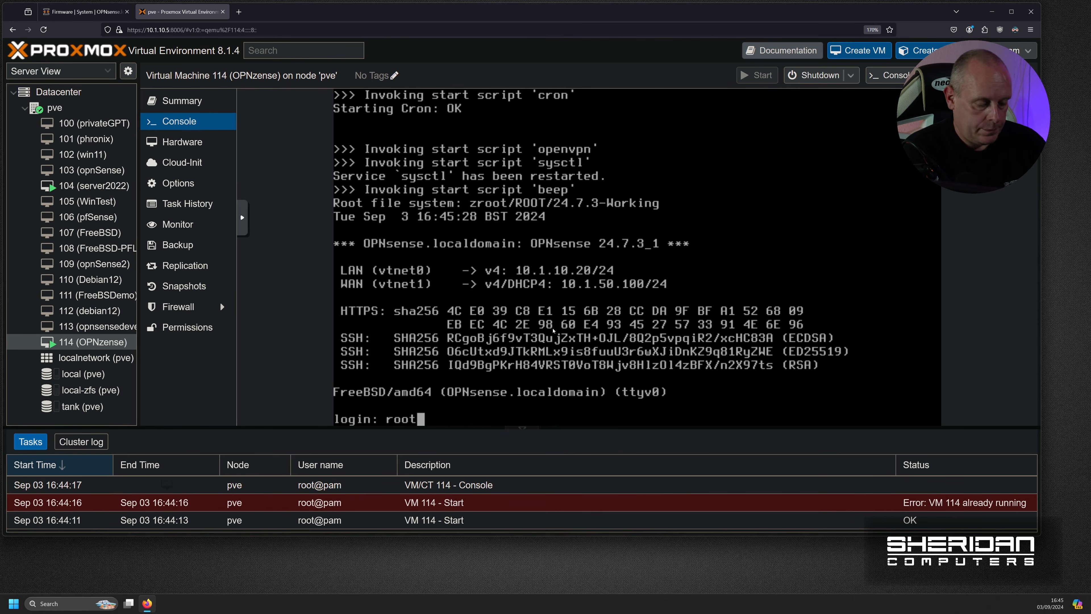
key("Return")
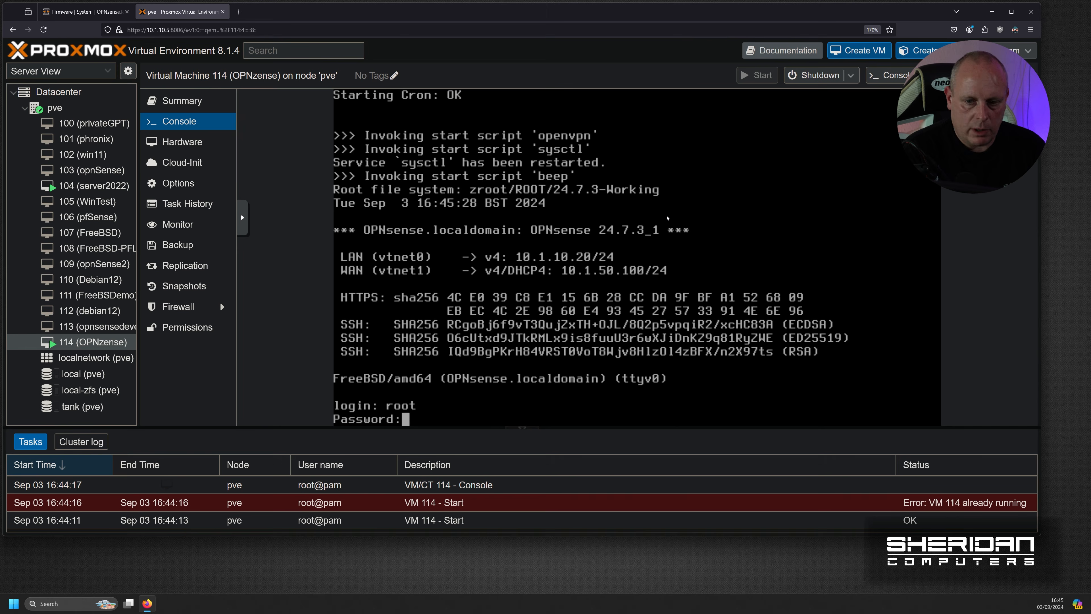
key("Return")
- From the option 8 shell, ping 8.8.8.8 and stop it after the Permission denied failures
type("8")
key("Return")
type("ping 8.8.8.8")
key("Return")
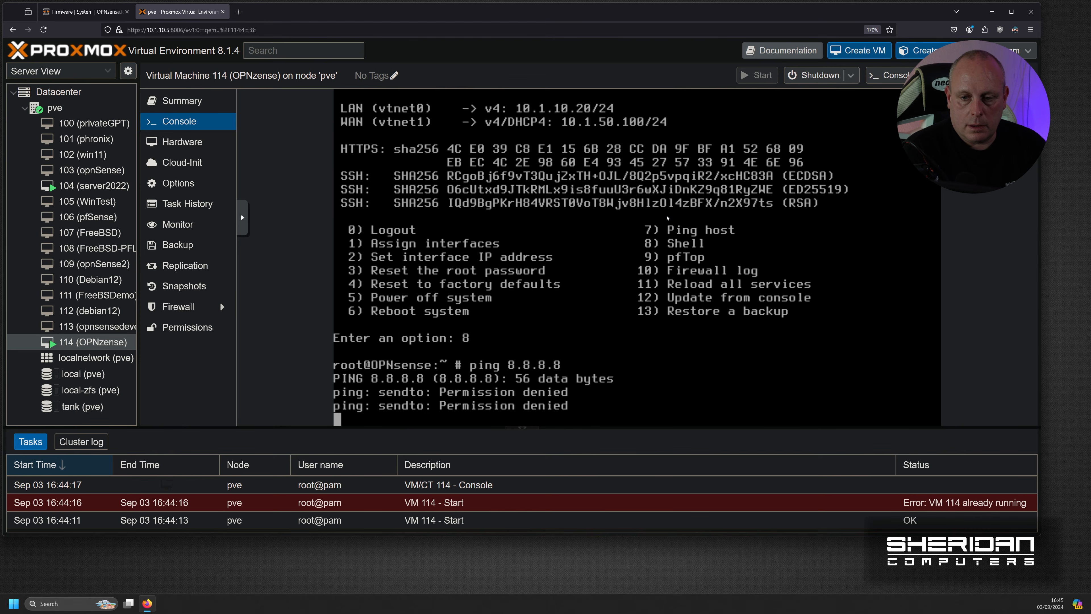
key("ctrl+c")
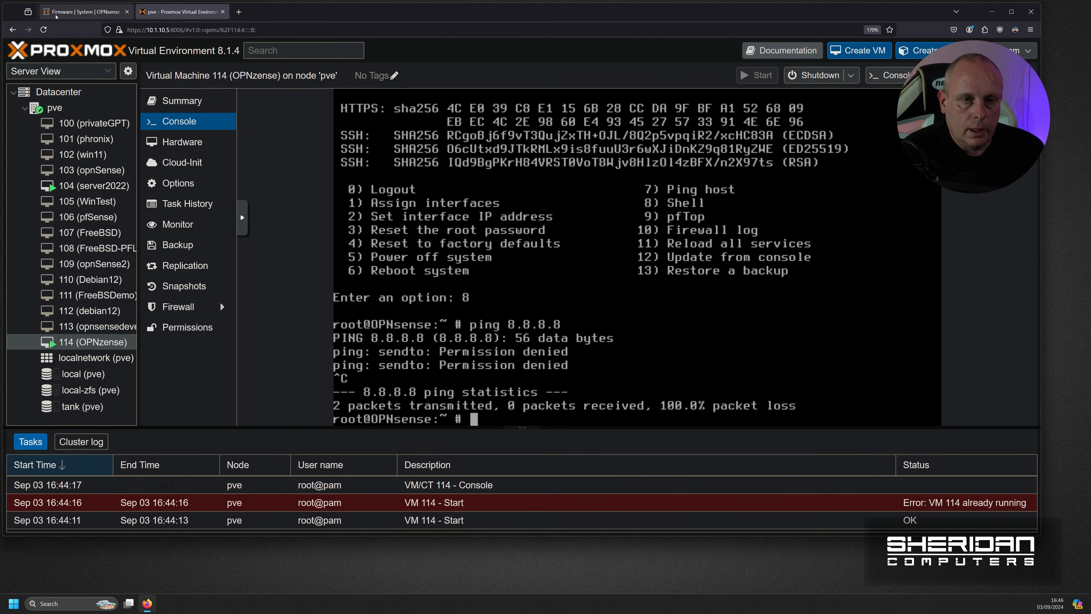
- Reload the OPNsense site root, log in as root, and view System > Snapshots
left_click(72, 16)
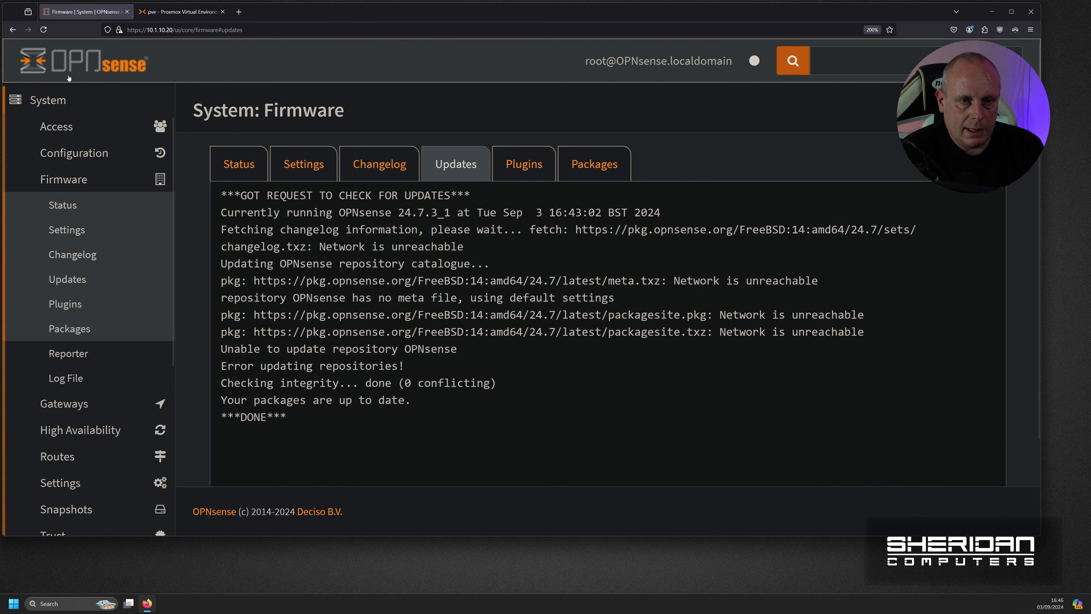
left_click_drag(178, 30, 270, 31)
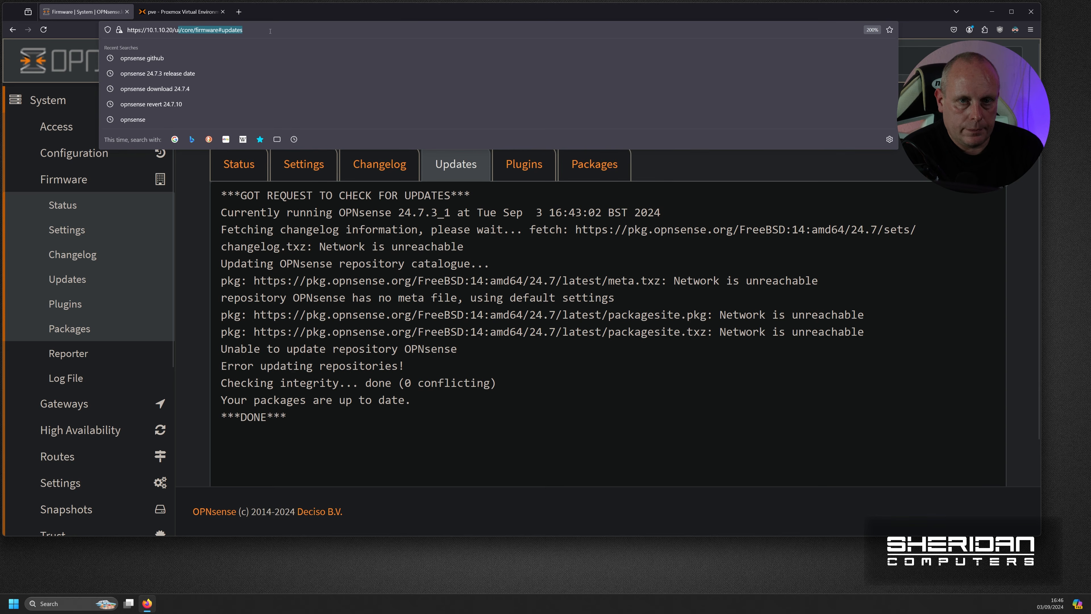
key("BackSpace")
key("Return")
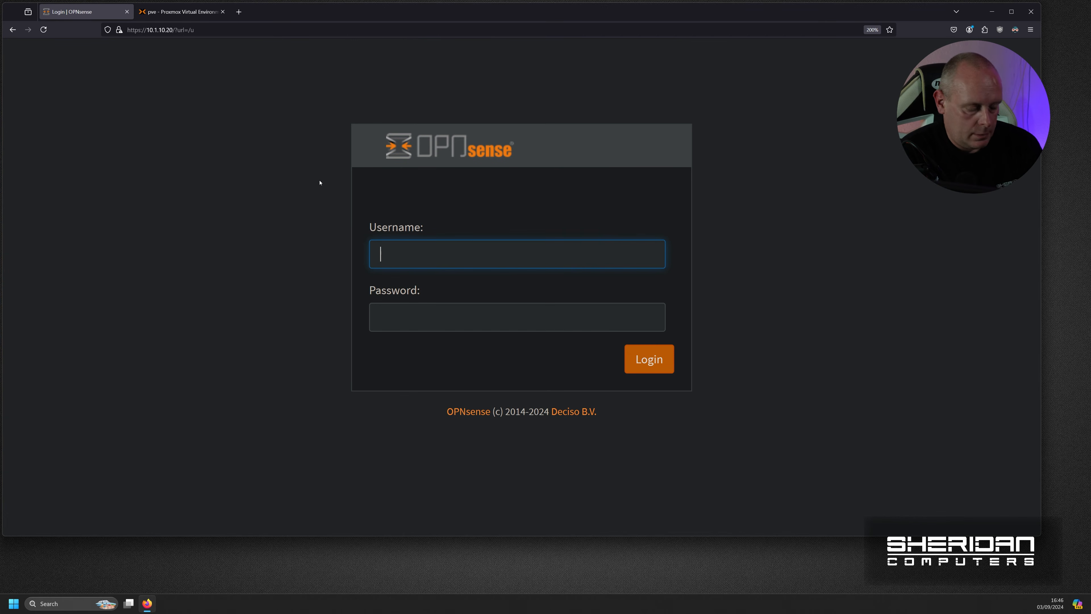
type("root")
key("Tab")
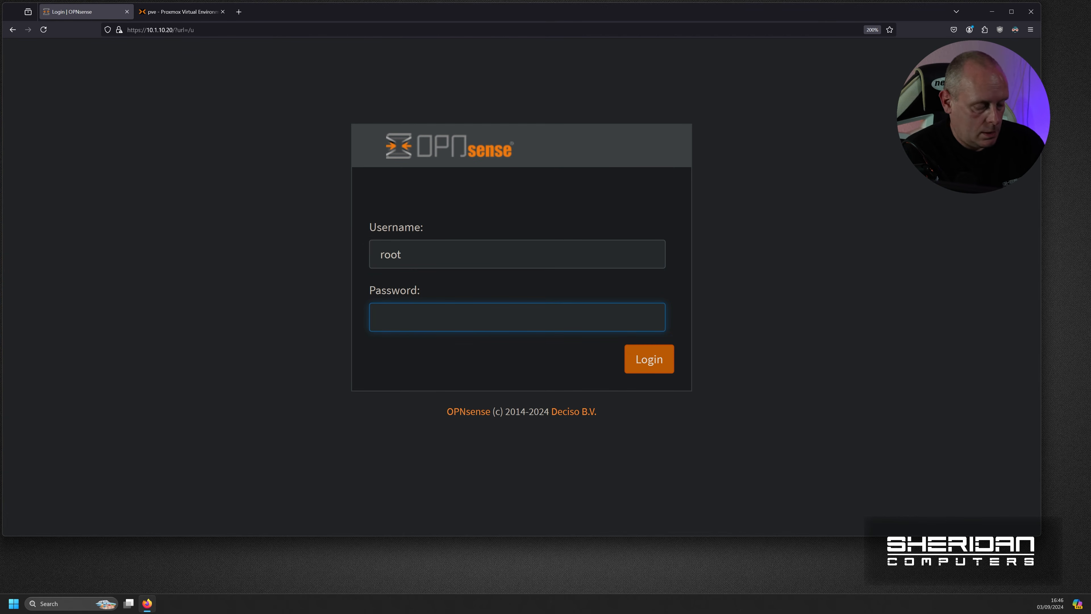
type("*********")
key("Return")
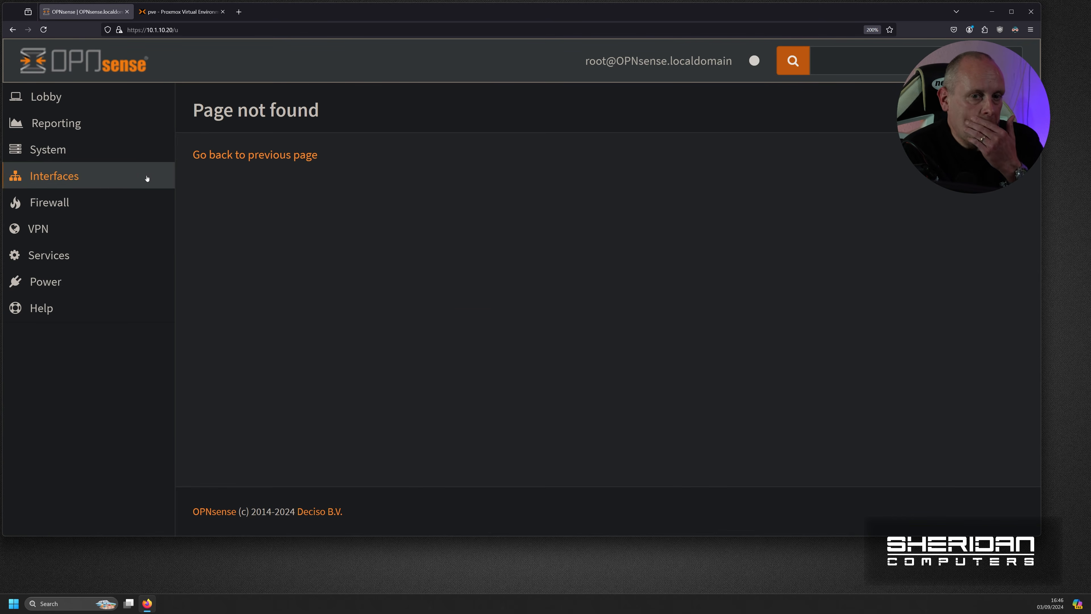
left_click(88, 152)
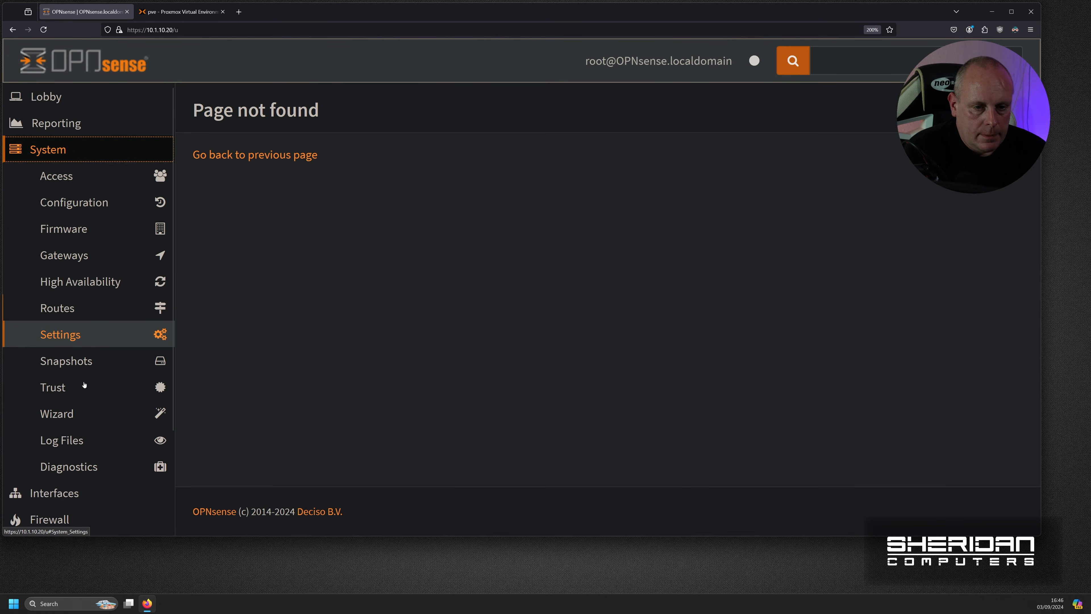
left_click(93, 366)
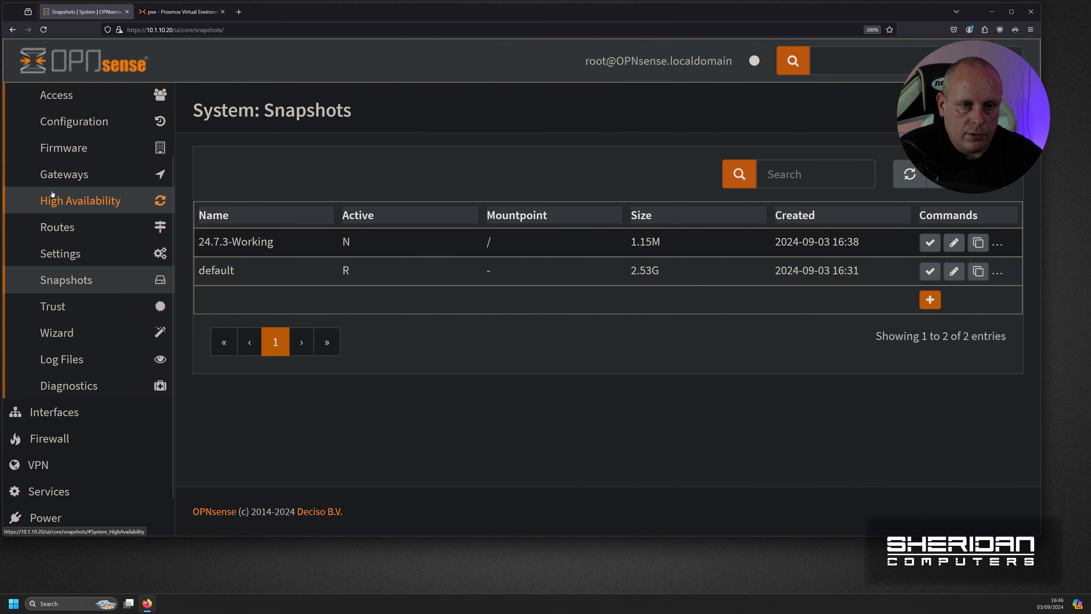
- Check for firmware updates, dismiss the no-updates notice, and go back to Snapshots
left_click(64, 147)
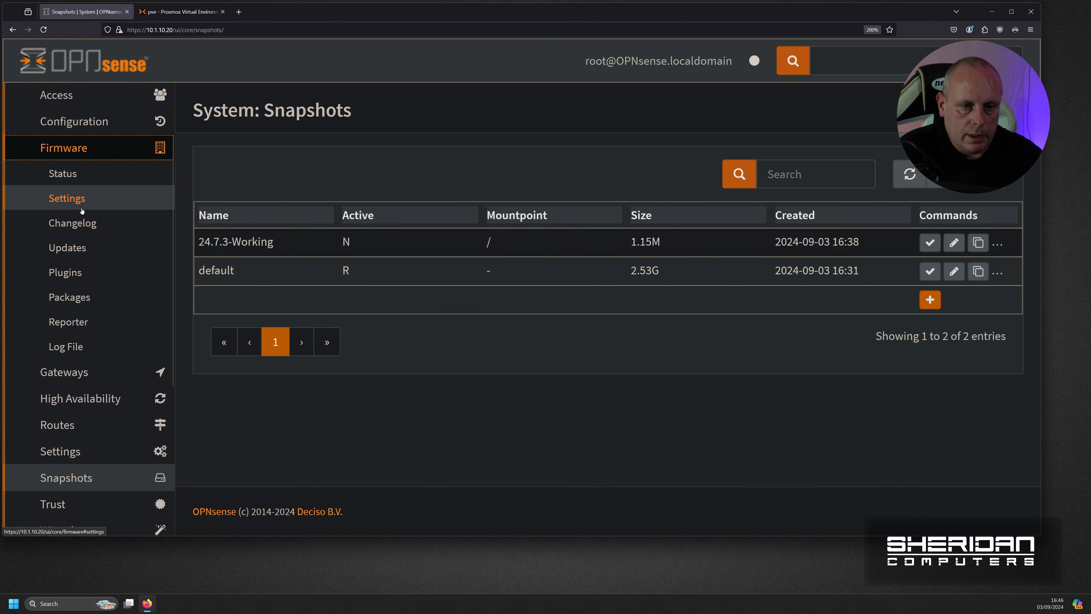
left_click(68, 247)
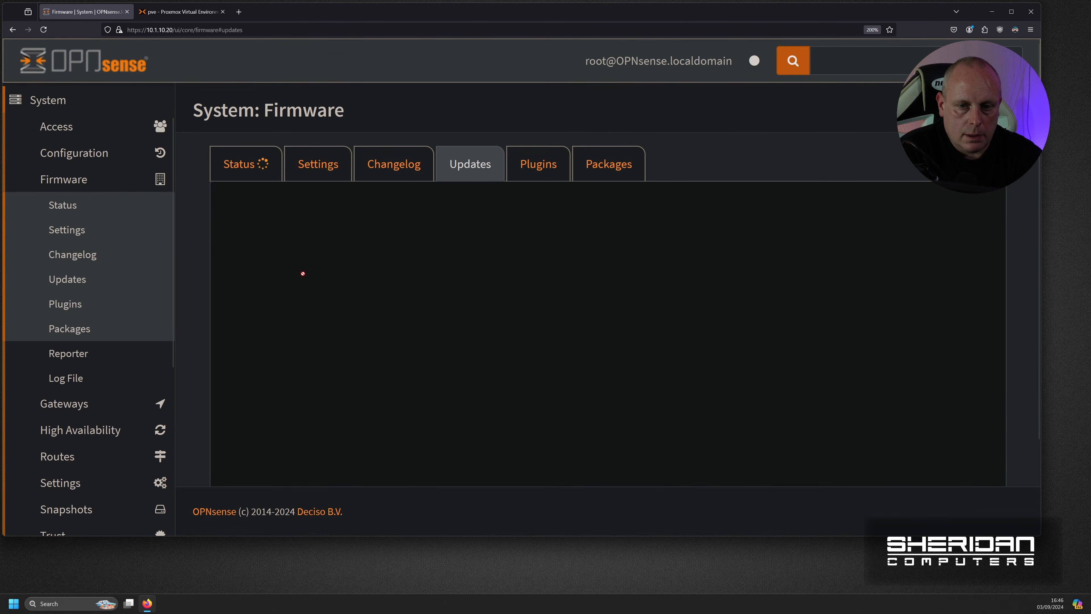
left_click(258, 169)
left_click(459, 413)
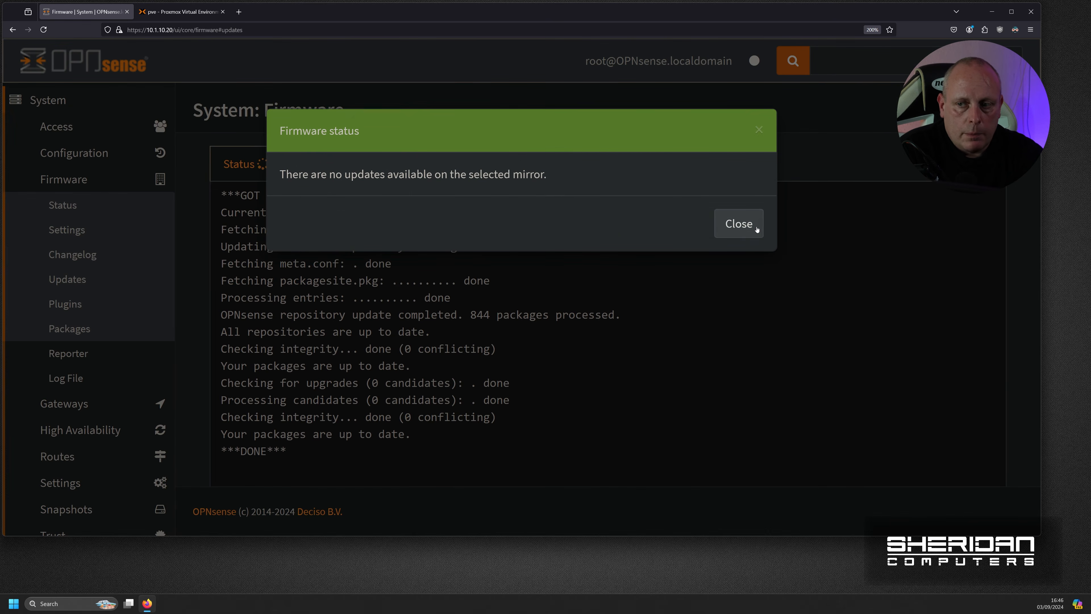
left_click(756, 230)
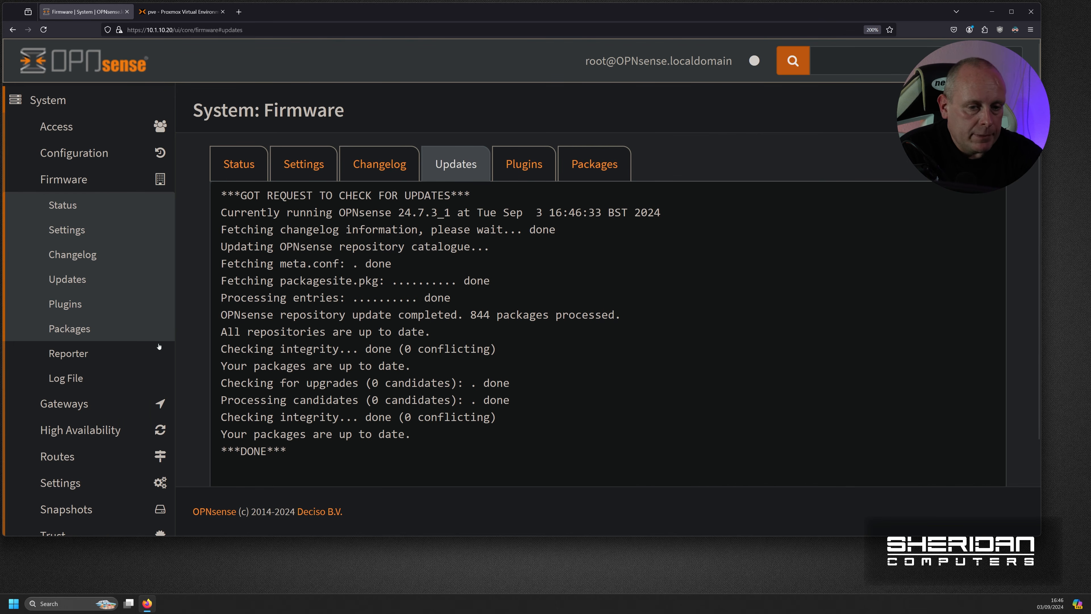
scroll(92, 353, "down", 4)
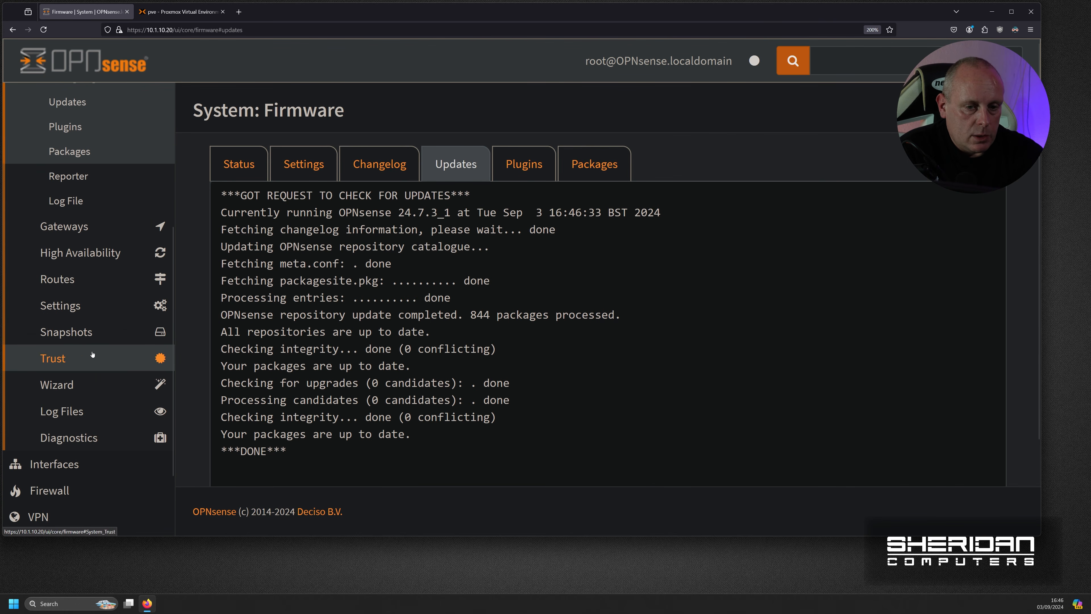
left_click(81, 335)
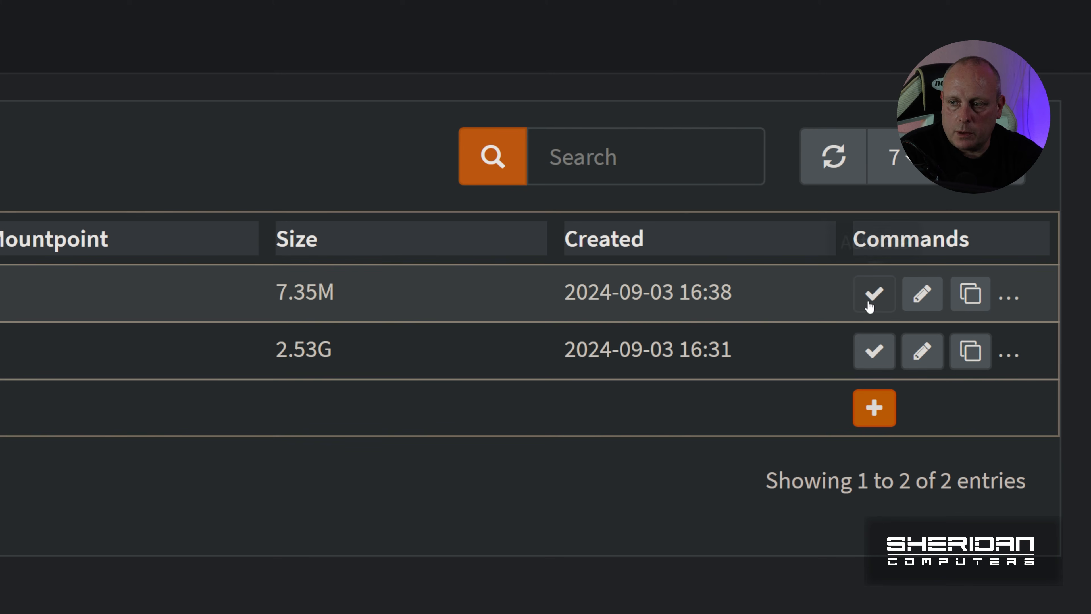
- Activate the 24.7.3-Working snapshot, then delete the default snapshot and confirm
left_click(872, 295)
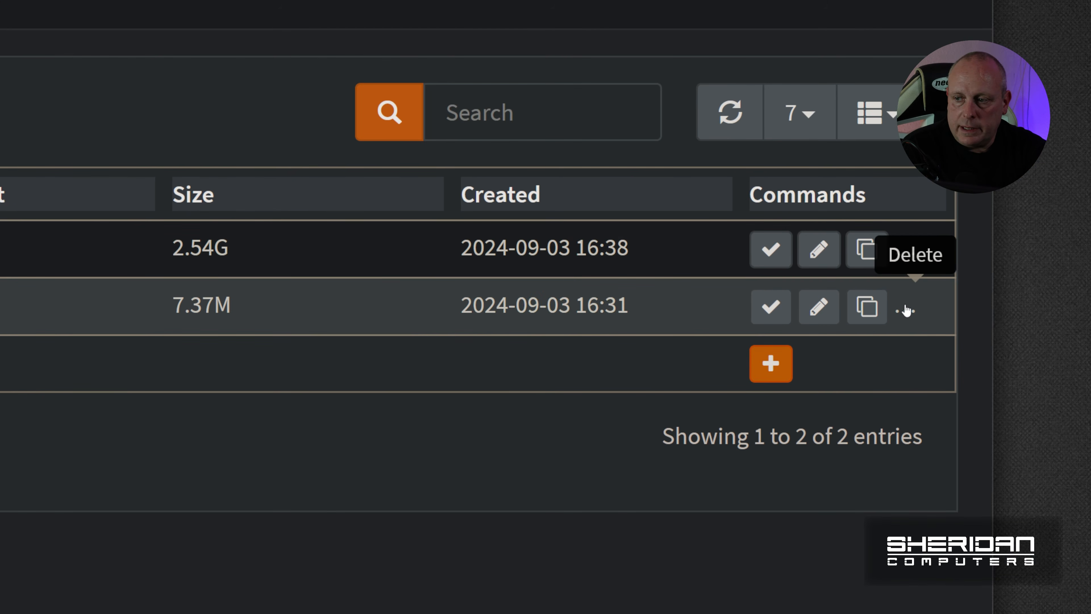
left_click(906, 308)
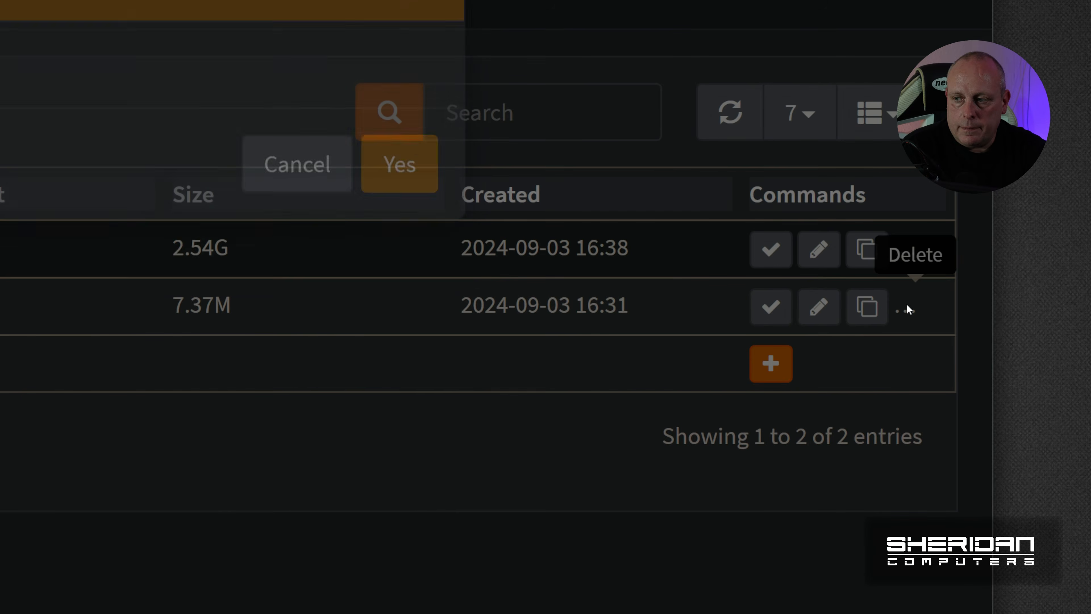
left_click(420, 215)
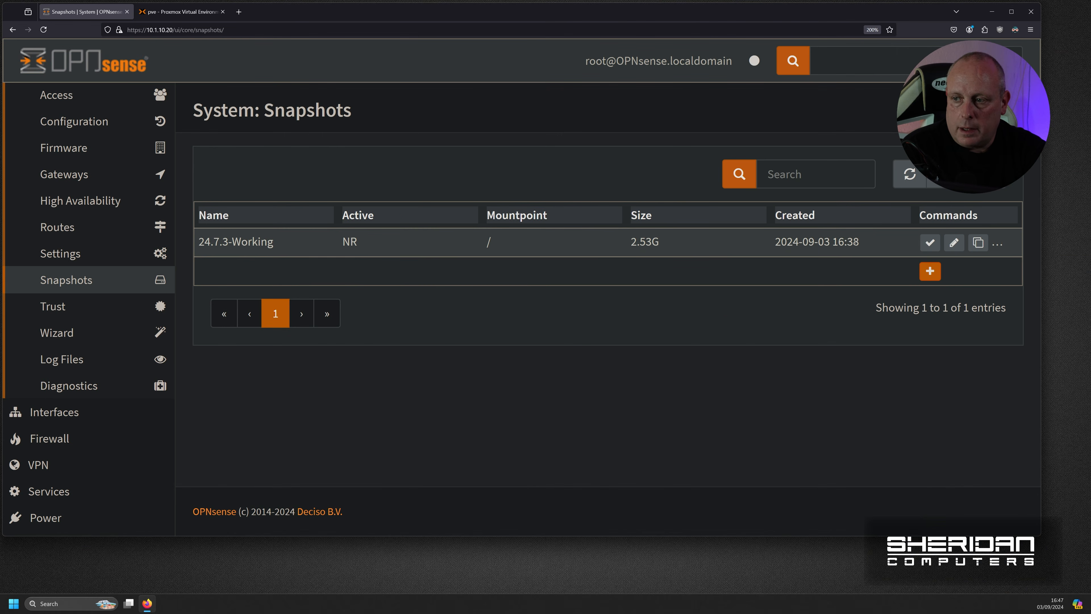
- Rename the 24.7.3-Working snapshot to 'default' and save
left_click(954, 243)
left_click(458, 178)
key("ctrl+a")
type("default")
left_click(847, 254)
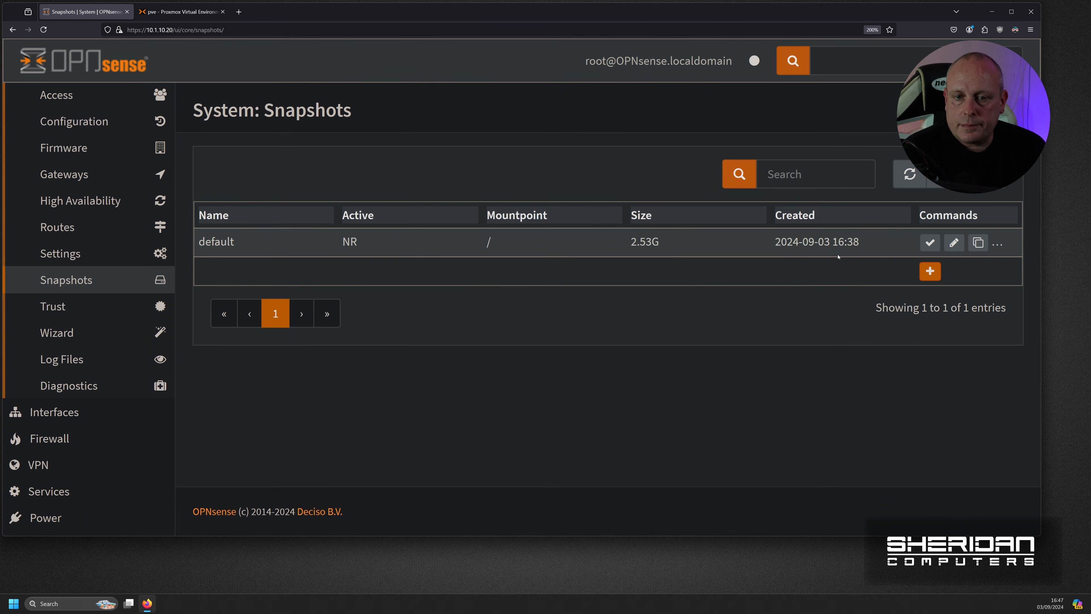
- Add a new snapshot named '24.7.3-working'
left_click(930, 271)
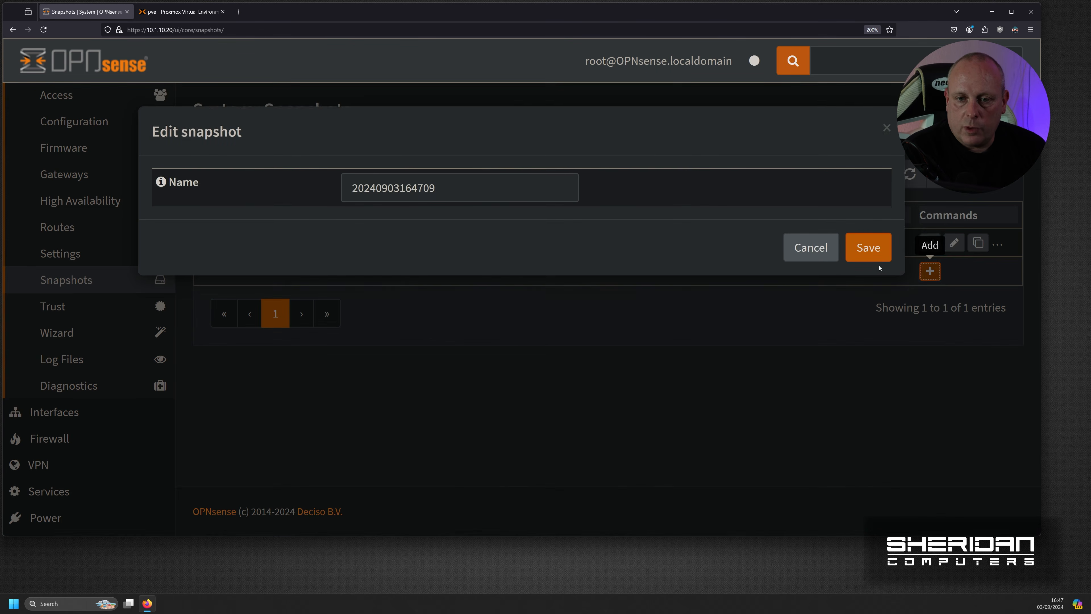
left_click(477, 196)
key("ctrl+a")
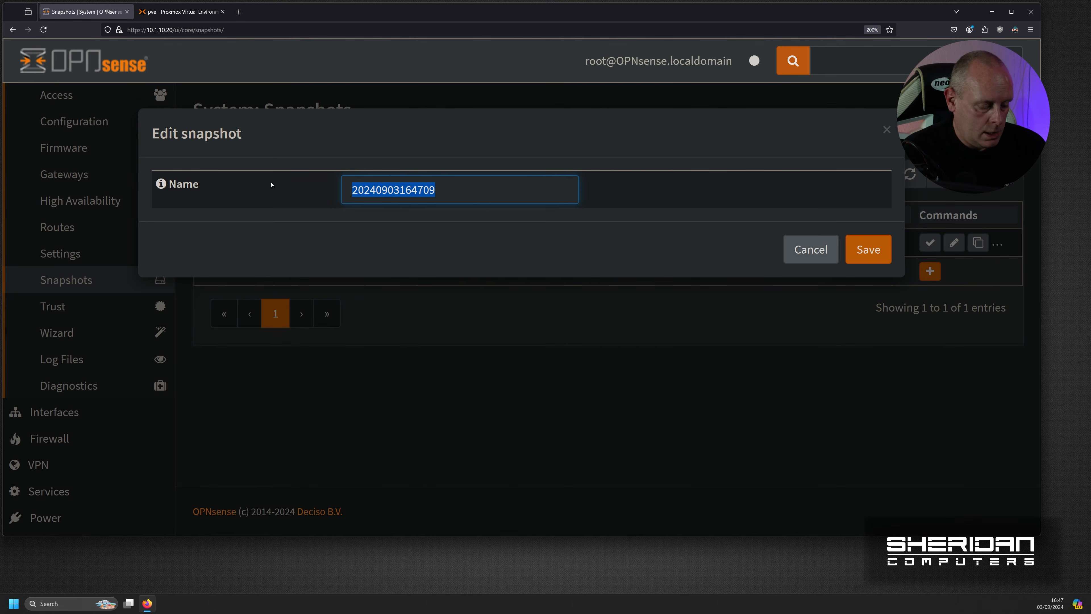
type("24.7.3")
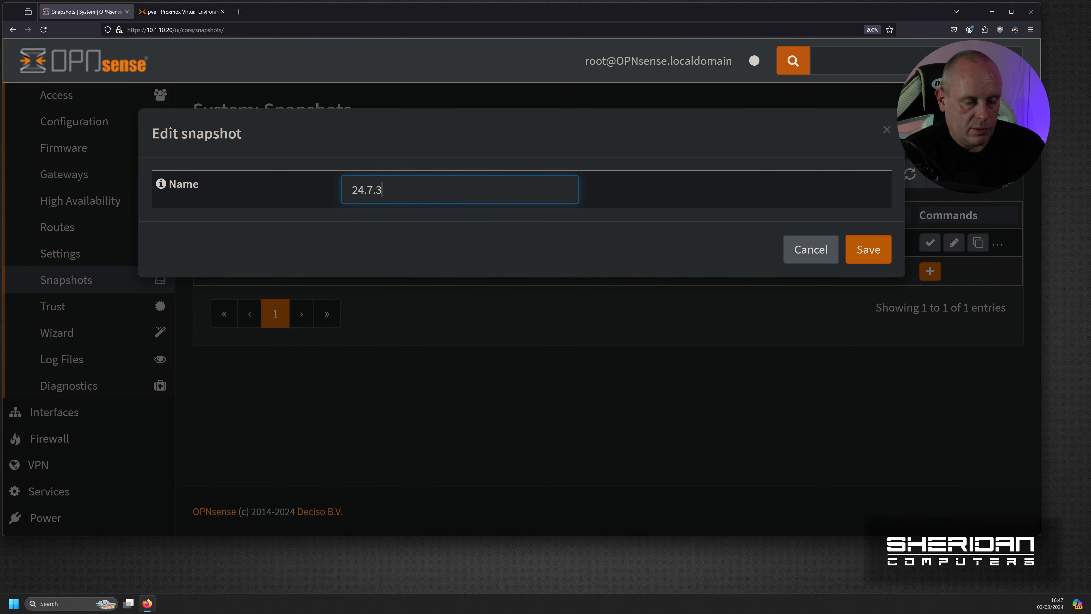
type("-working")
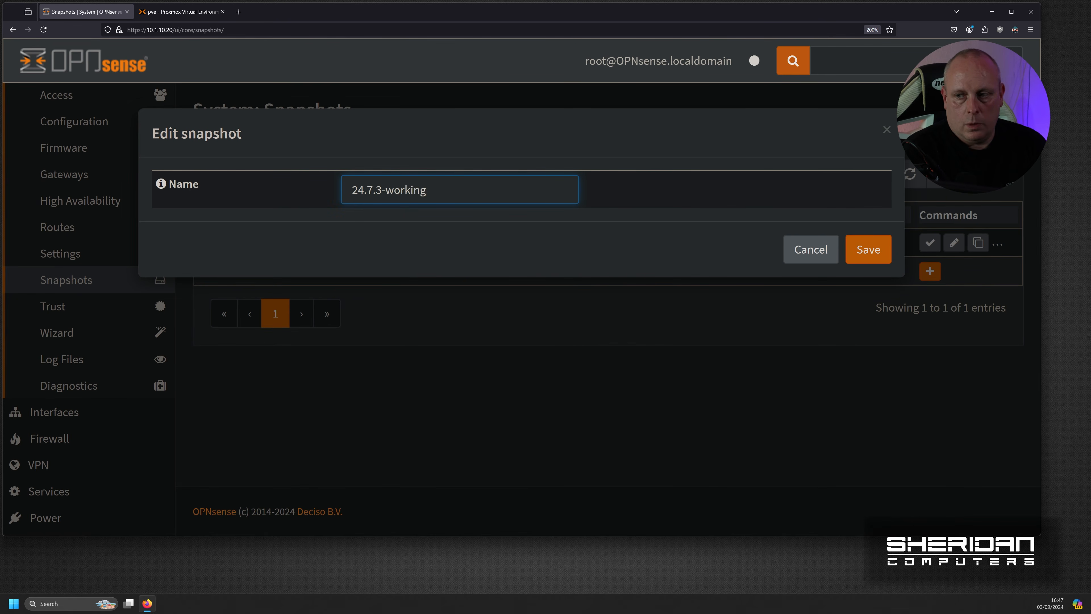
left_click(879, 248)
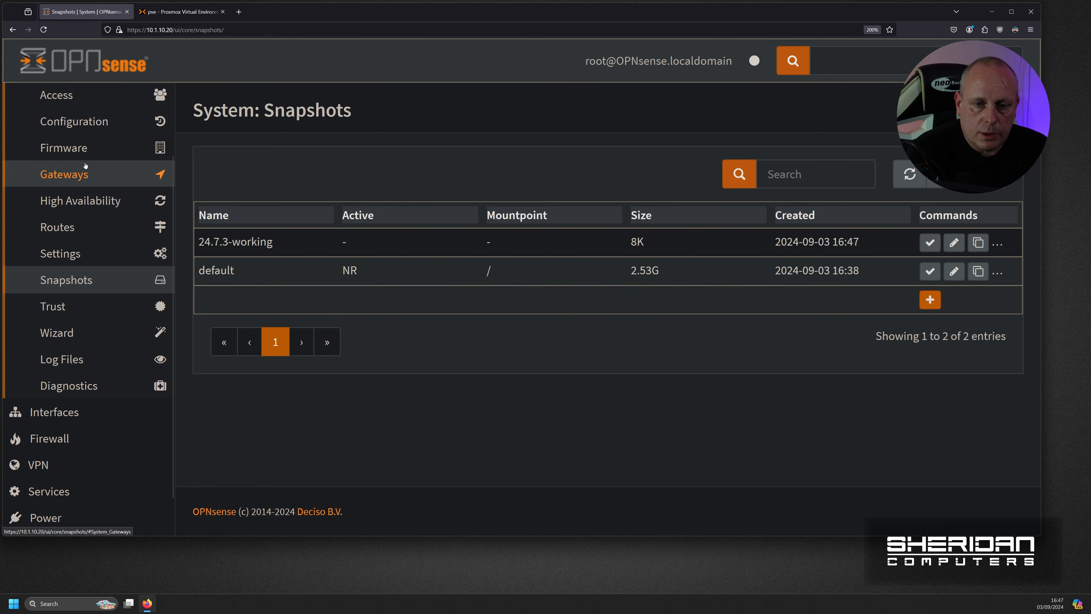
left_click(89, 151)
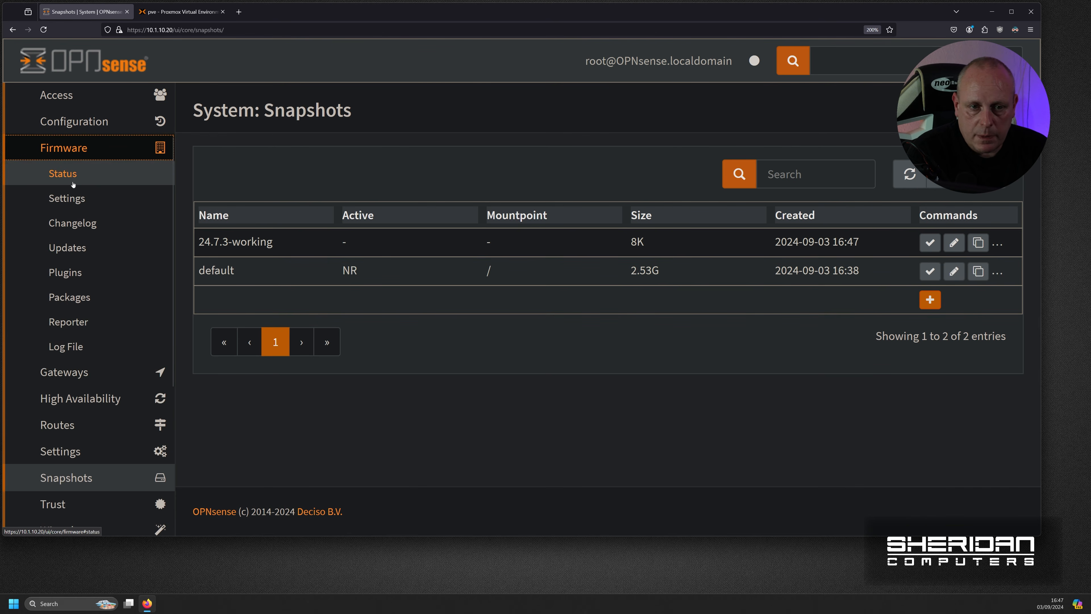